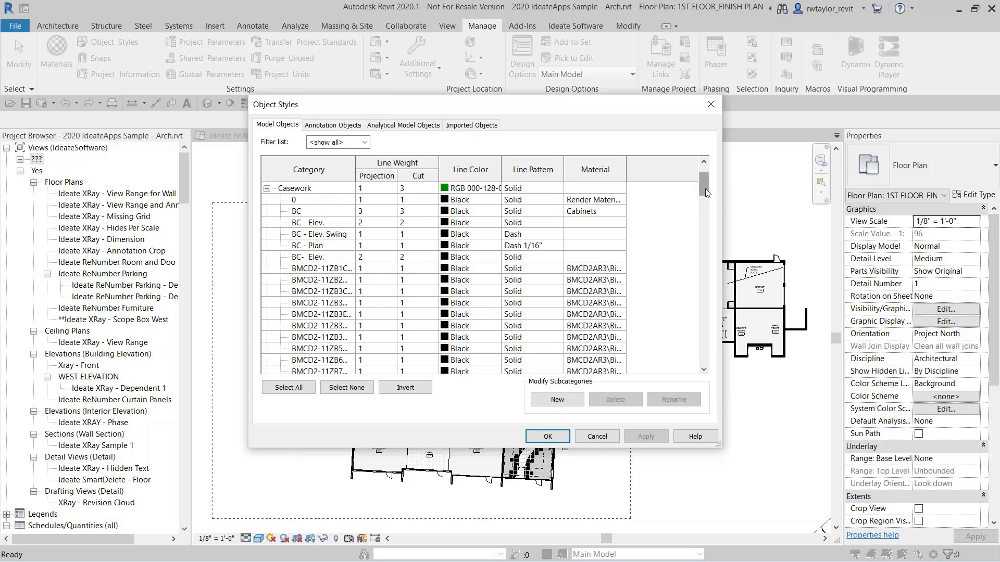
Step: Delete the BC - Plan subcategory from the Casework object styles and accept the object style changes
mouse_move(705, 189)
left_mouse_down()
mouse_move(709, 269)
mouse_move(704, 179)
left_mouse_up()
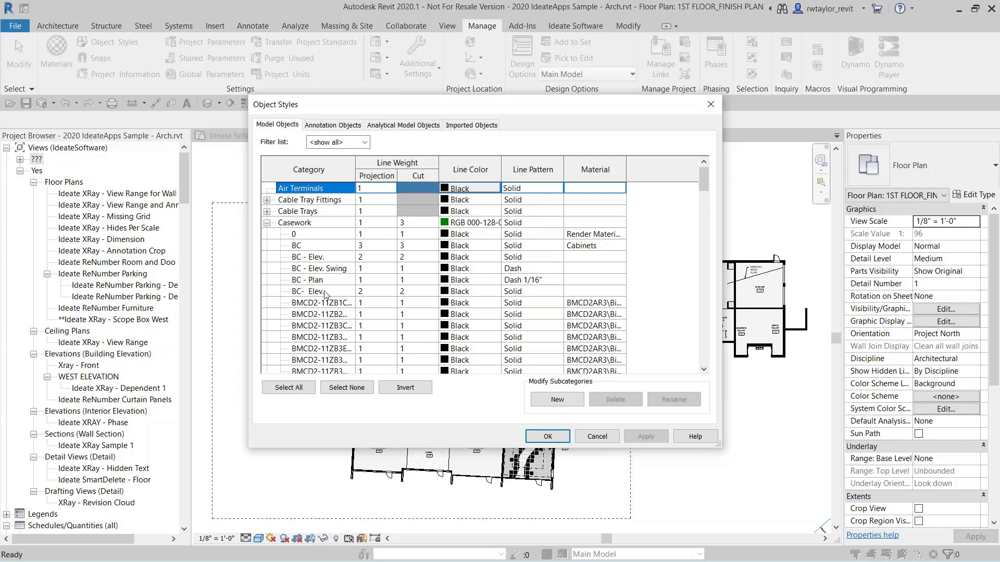
left_click(311, 284)
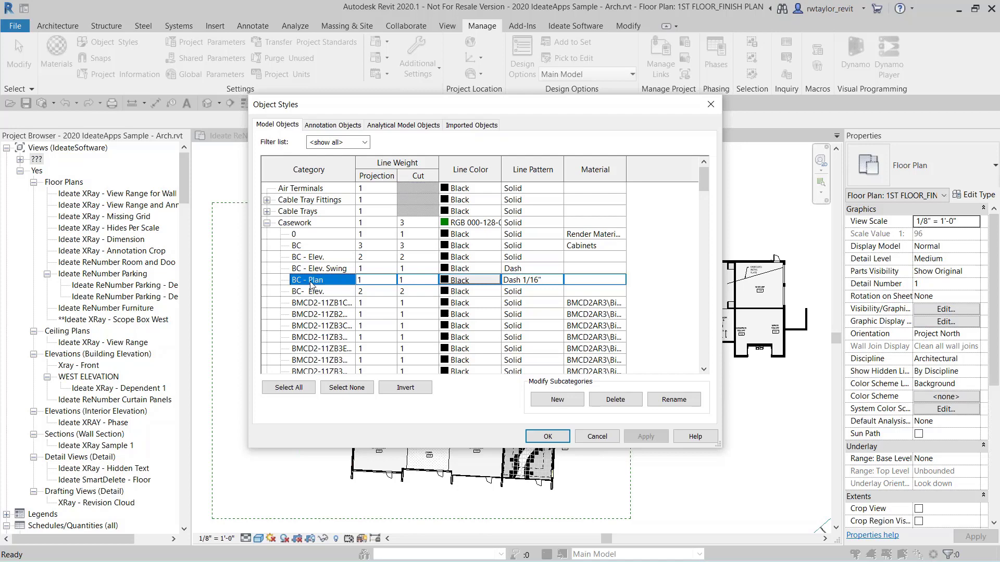
left_click(613, 406)
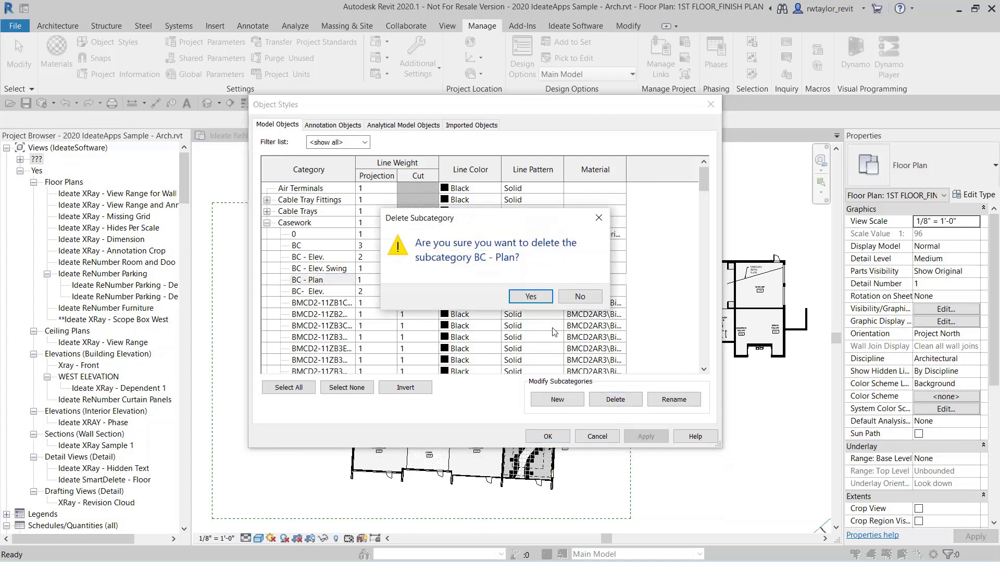
left_click(530, 297)
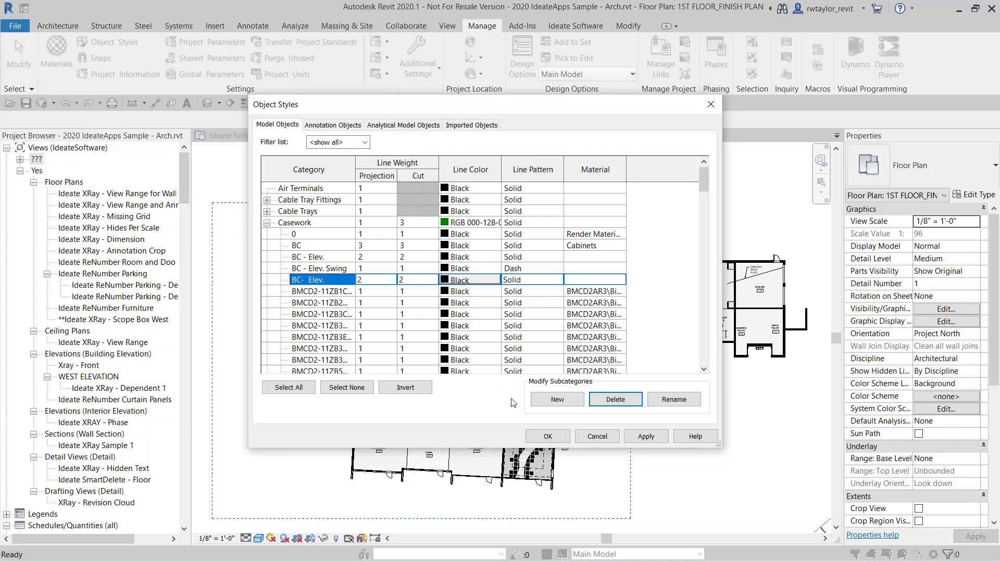
left_click(542, 437)
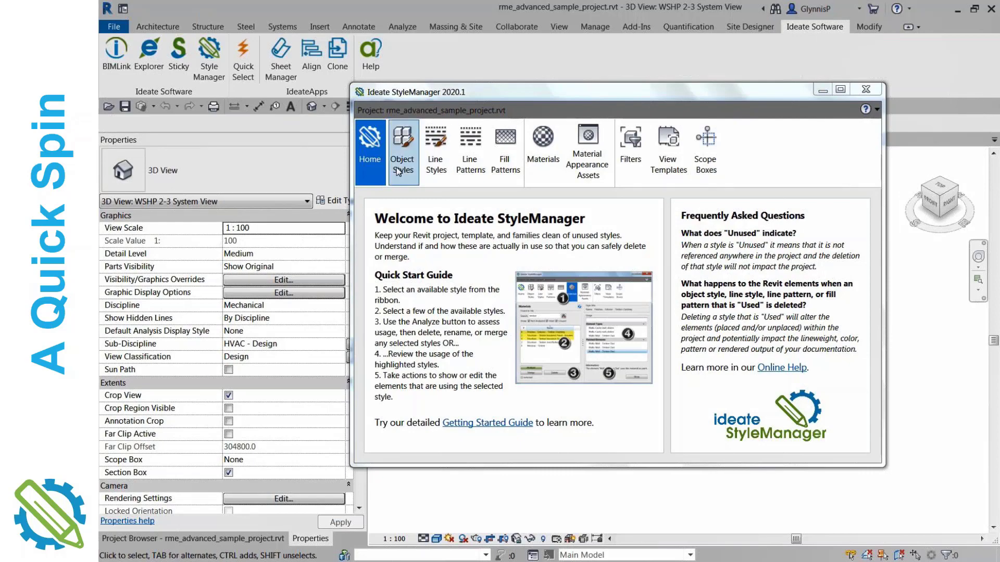
Step: Read through the StyleManager Getting Started Guide, close it, and follow the Online Help link
left_click(459, 423)
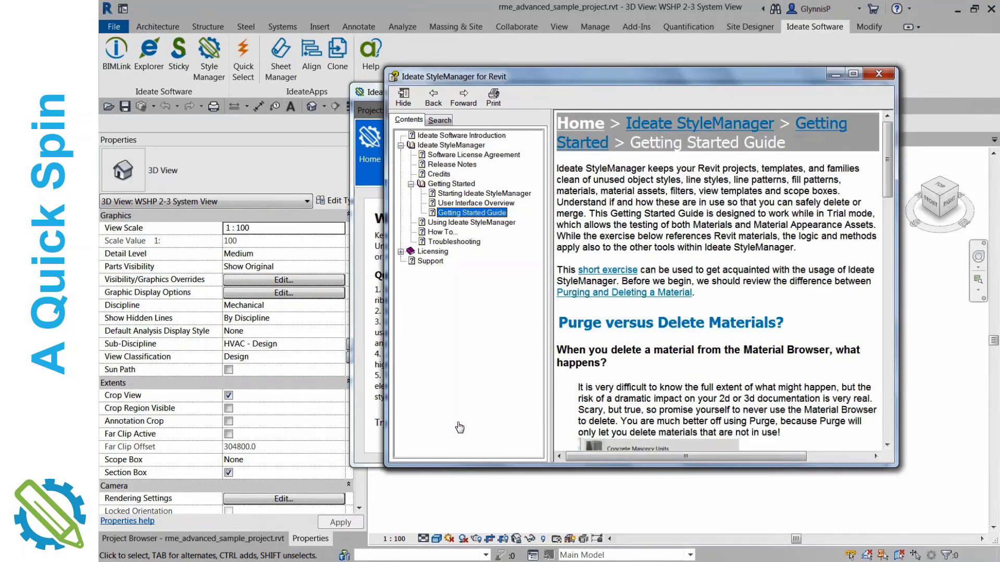
left_click(689, 368)
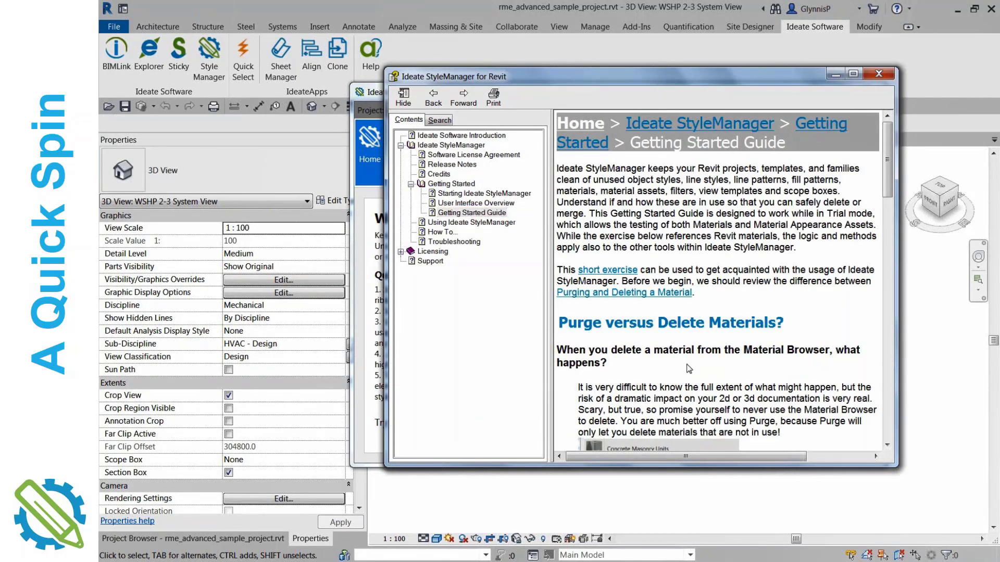
scroll(688, 368, "down", 4)
scroll(689, 368, "down", 4)
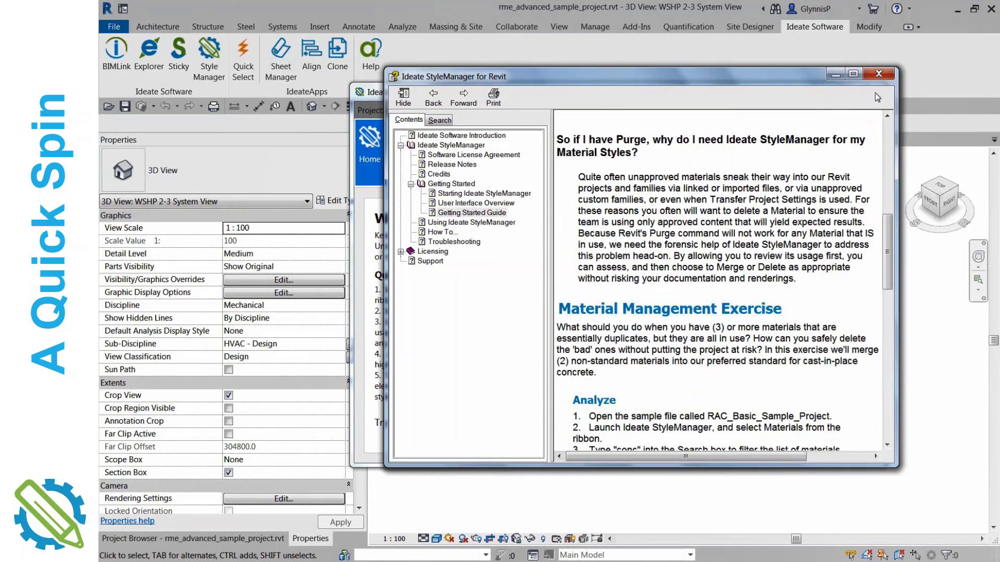
left_click(873, 79)
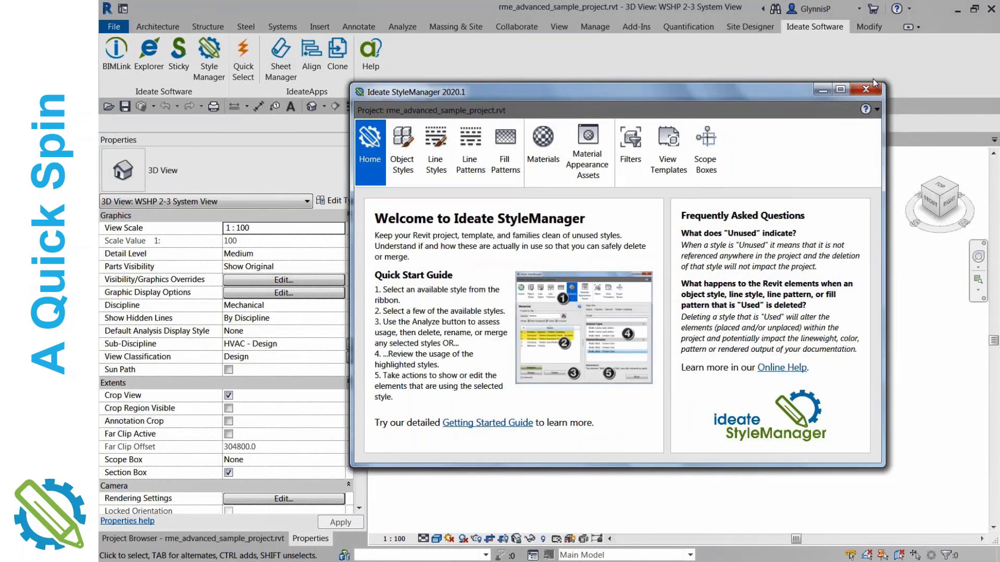
left_click(774, 368)
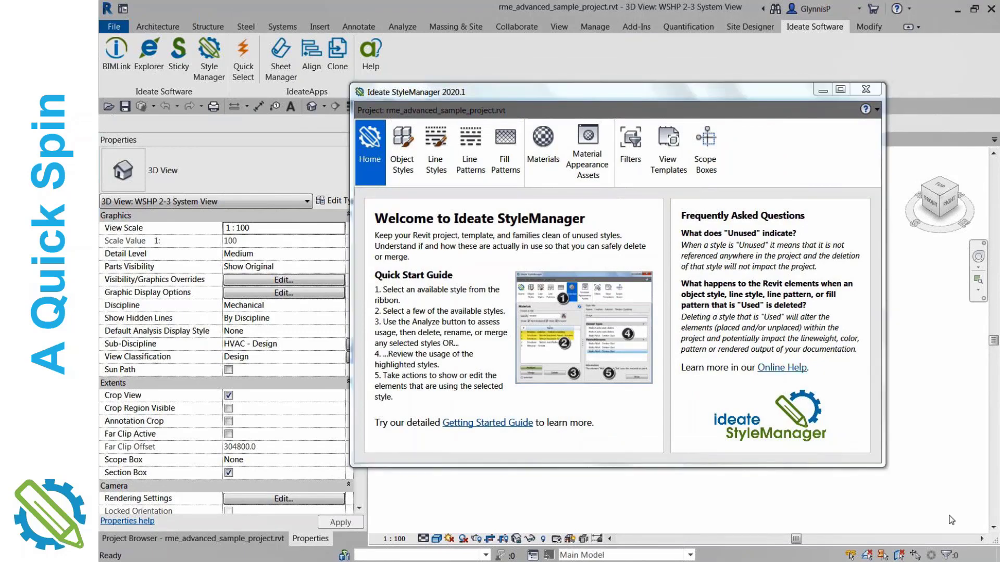
Step: Look through the style categories from Object Styles through patterns, materials, filters and view templates to Scope Boxes
left_click(403, 151)
left_click(435, 146)
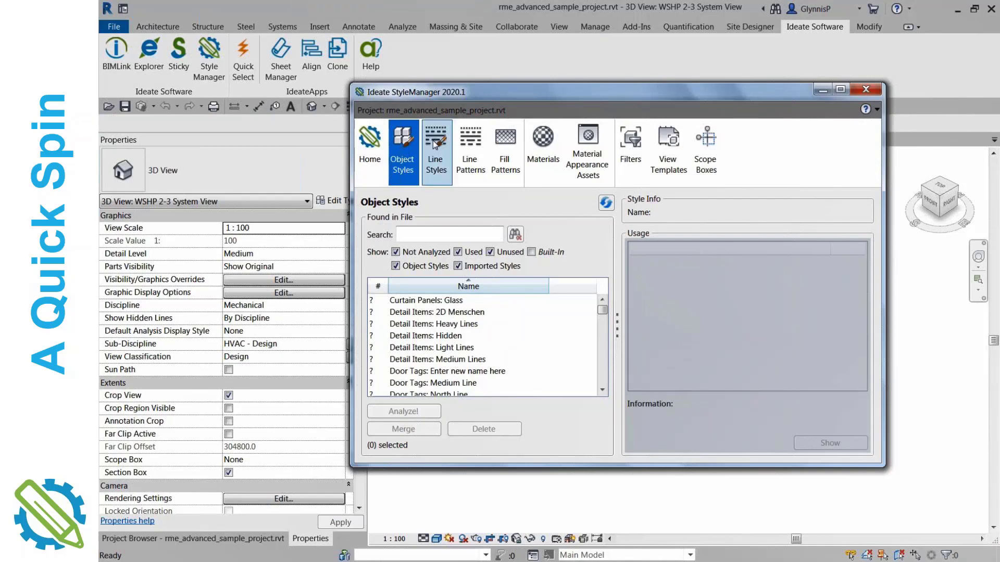
left_click(466, 140)
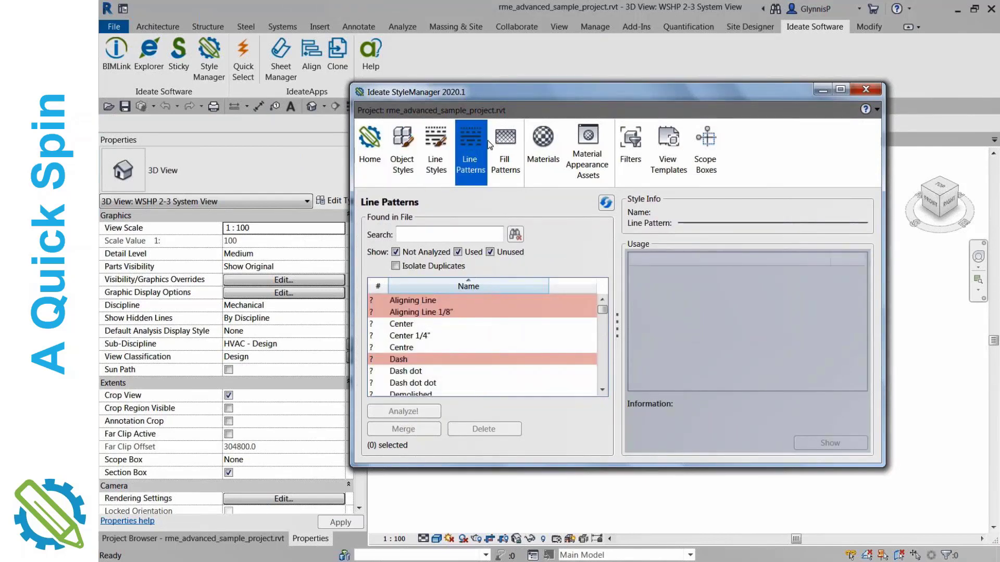
left_click(503, 141)
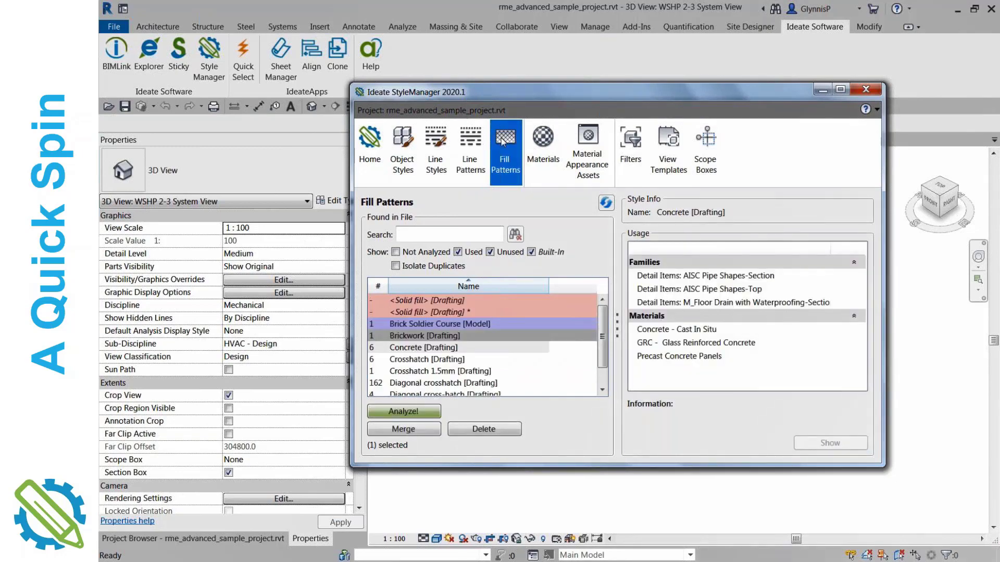
left_click(541, 138)
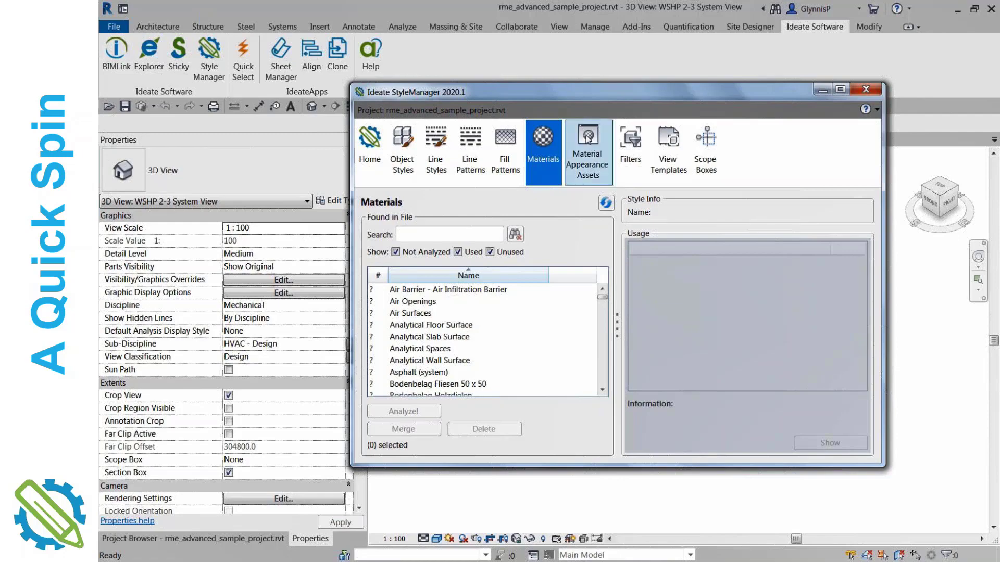
left_click(589, 137)
left_click(631, 141)
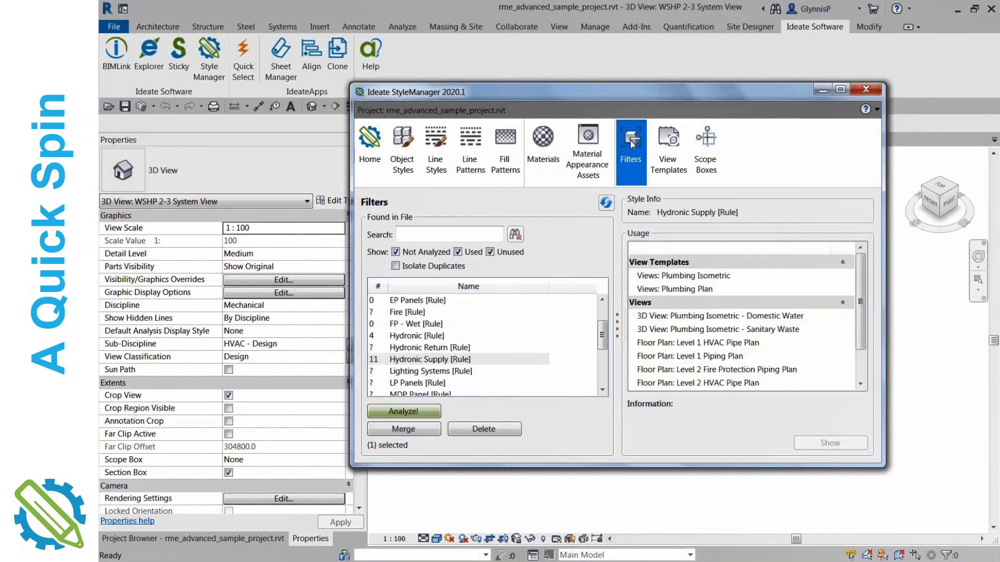
left_click(664, 140)
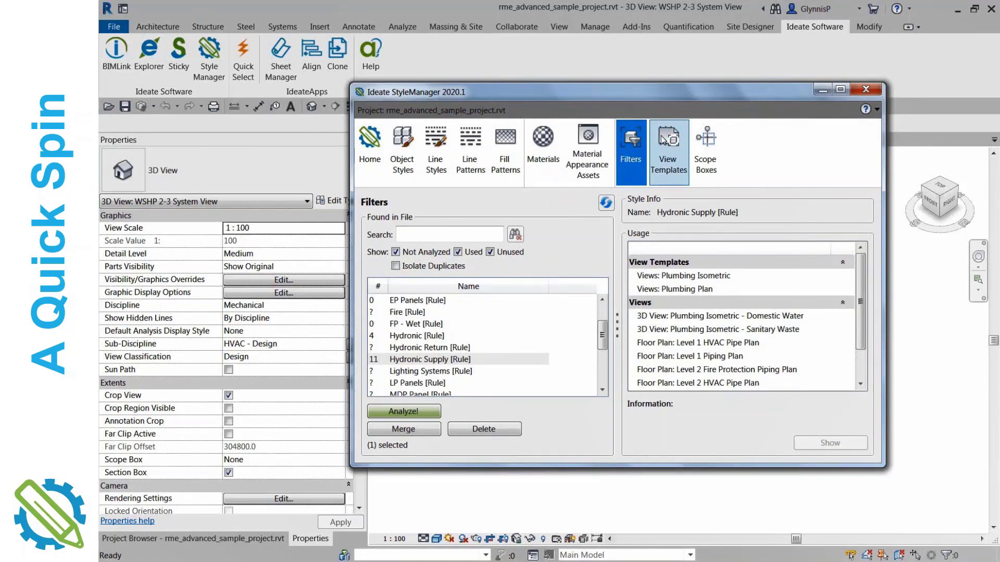
left_click(704, 135)
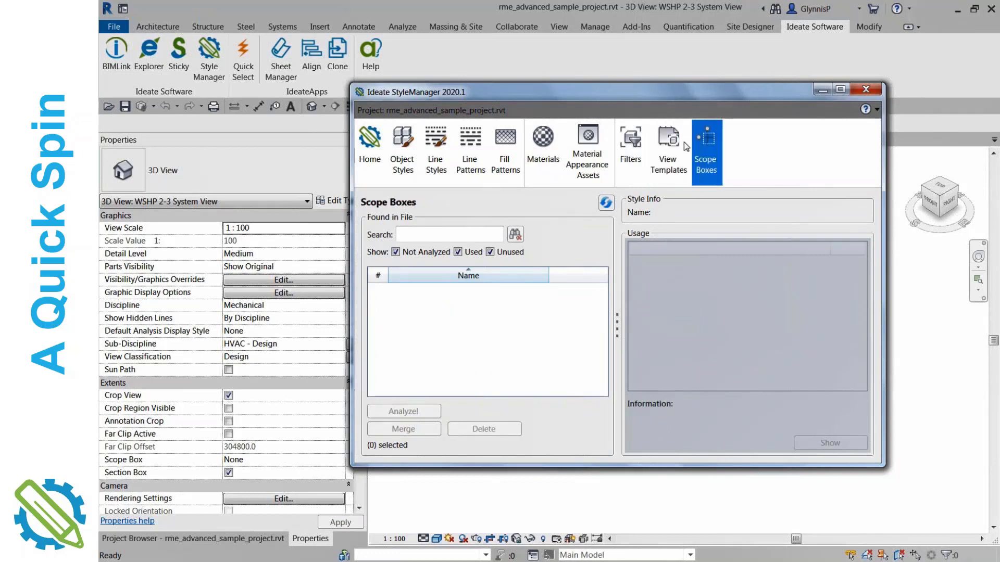
Step: Include not-analyzed items in the Fill Patterns list and filter it by "sand"
left_click(507, 150)
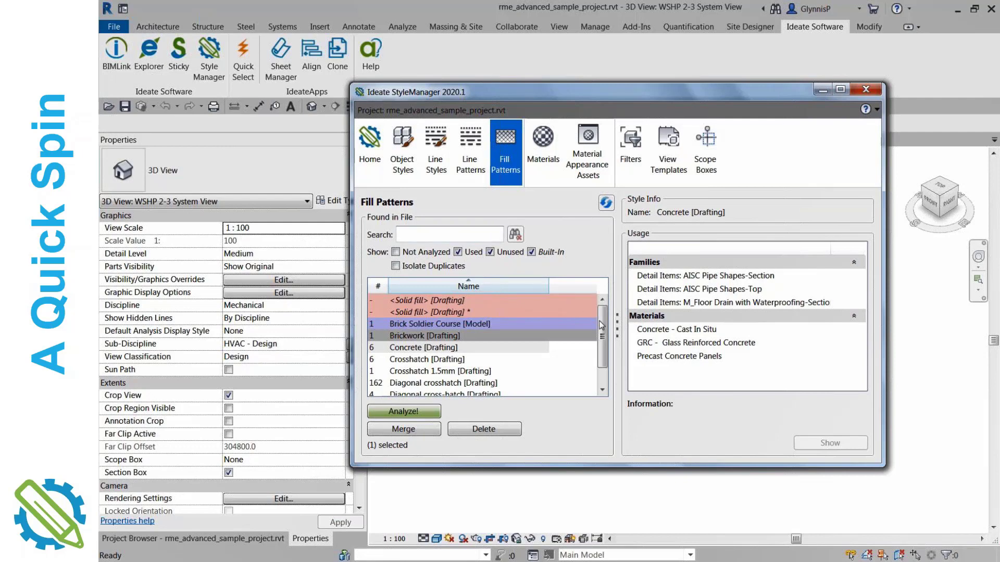
scroll(571, 312, "down", 1)
left_click(398, 253)
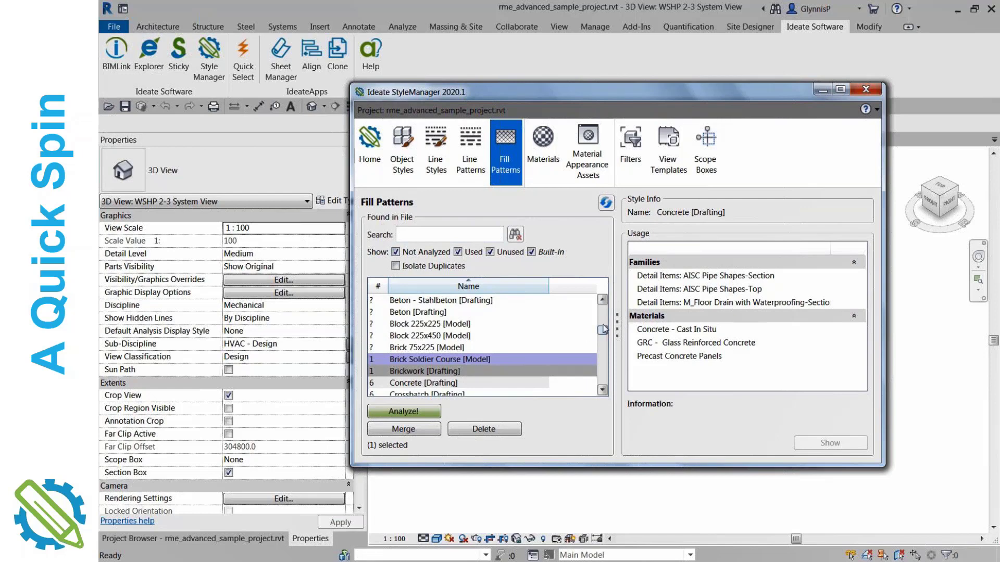
left_click_drag(605, 335, 602, 308)
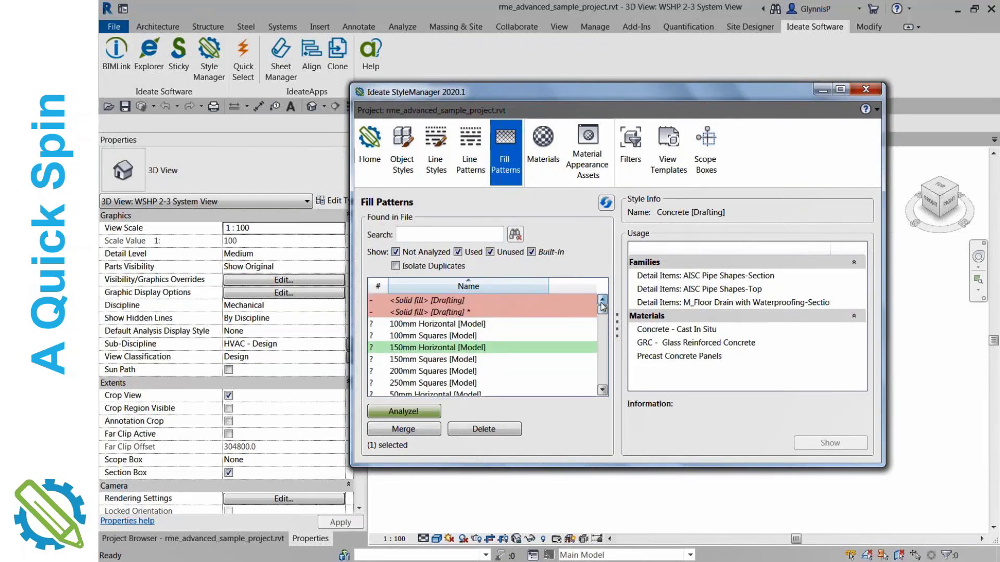
left_click(435, 232)
type("s")
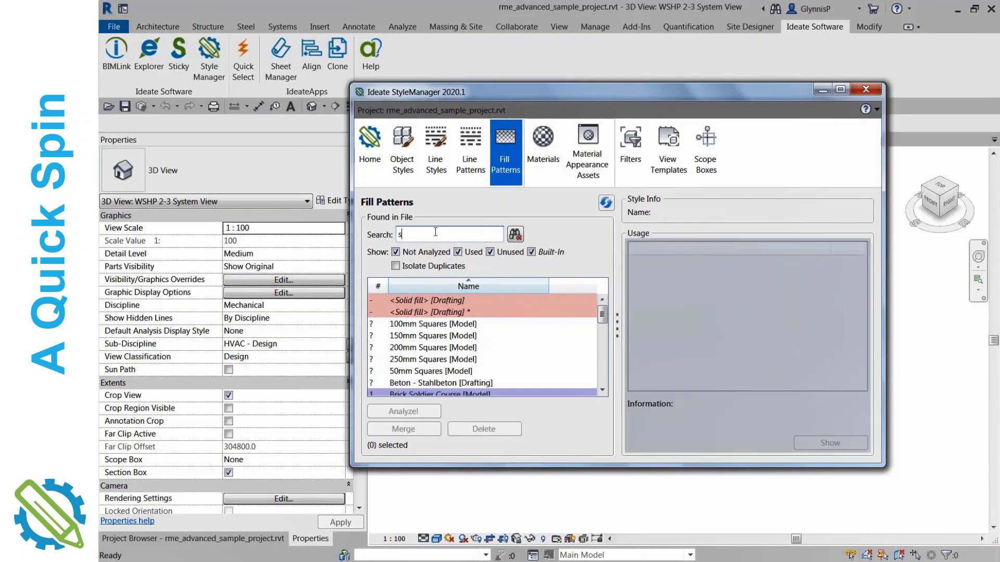
type("and")
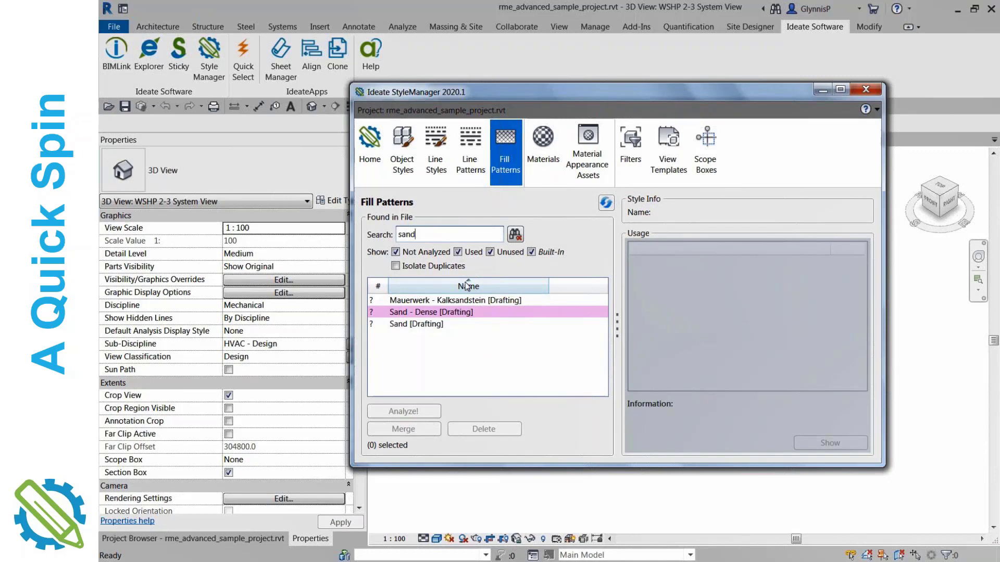
Step: Analyze the usage of the Mauerwerk - Kalksandstein and Sand - Dense fill patterns together
left_click(411, 315)
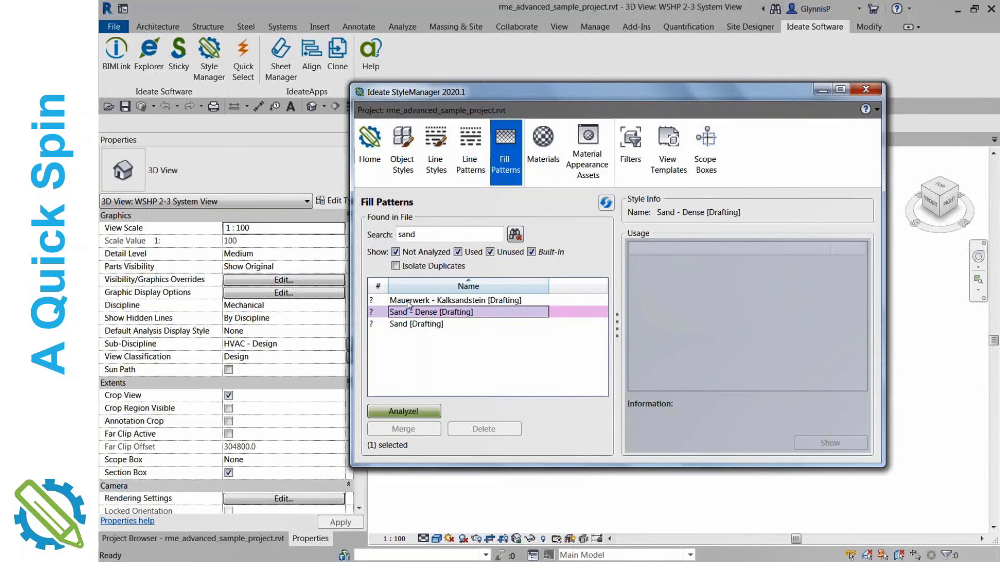
left_click(409, 301)
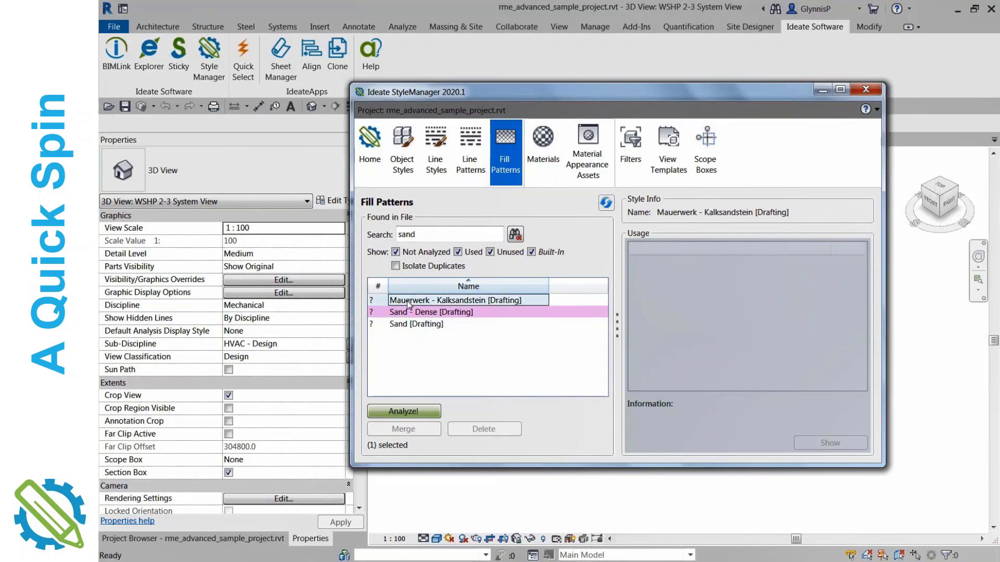
left_click(413, 314, "ctrl")
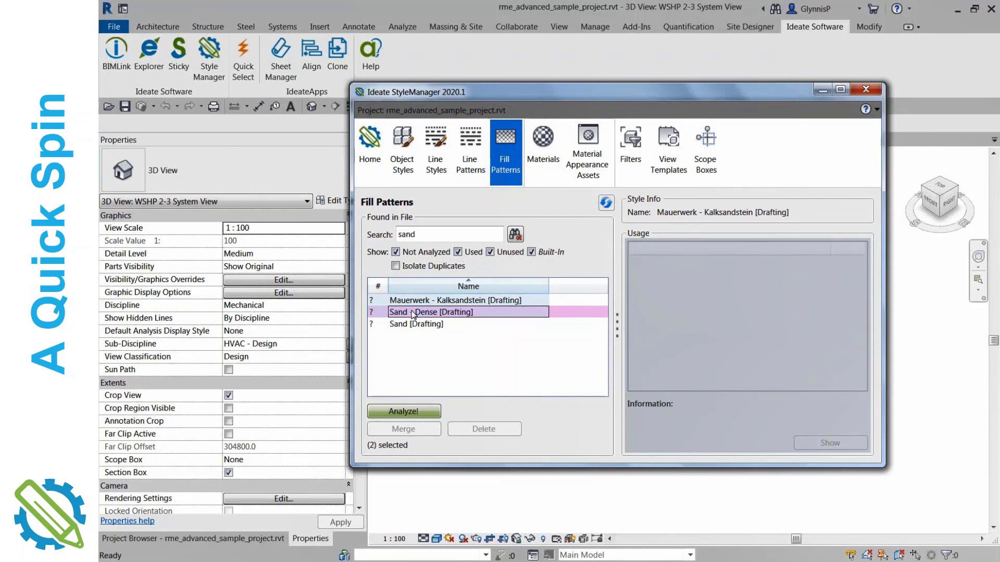
left_click(426, 412)
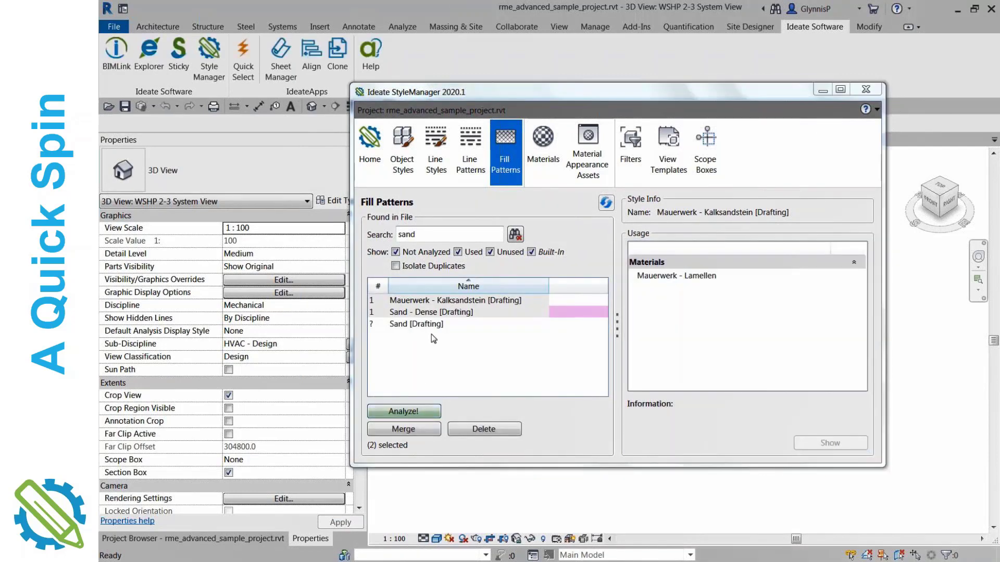
Step: Review which materials use the Sand - Dense and Mauerwerk - Kalksandstein fill patterns, selecting each listed material for its usage information
left_click(432, 312)
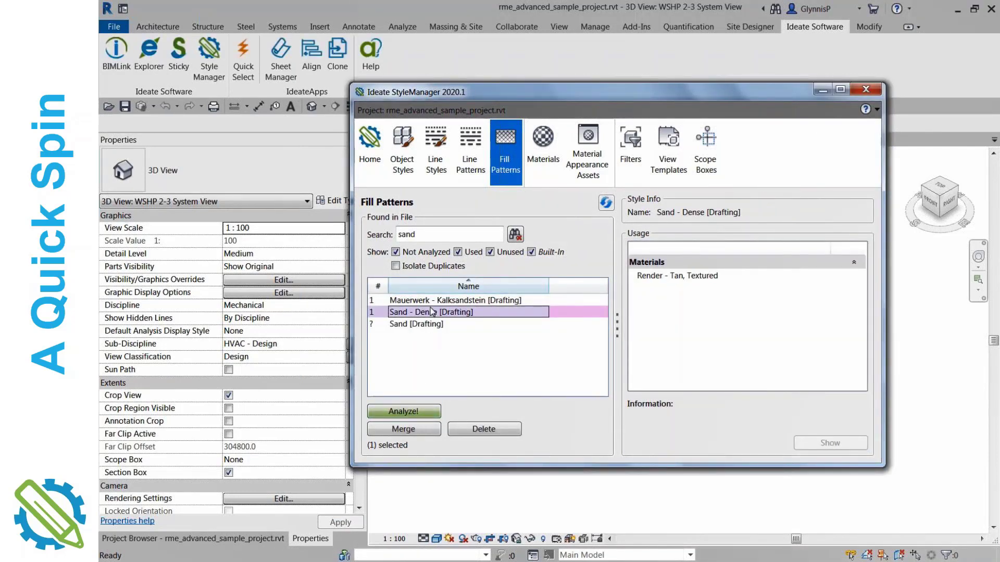
left_click(425, 301)
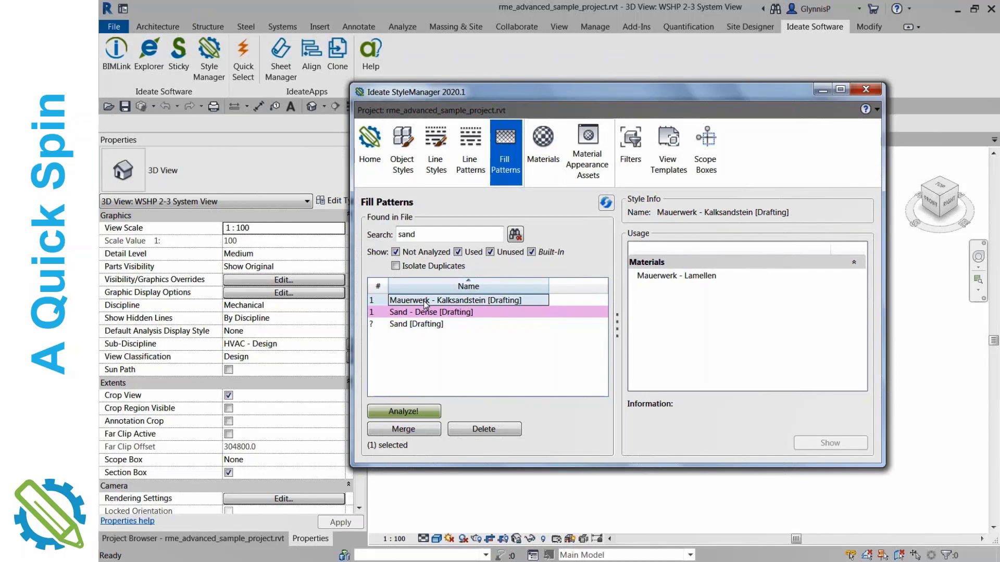
left_click(687, 276)
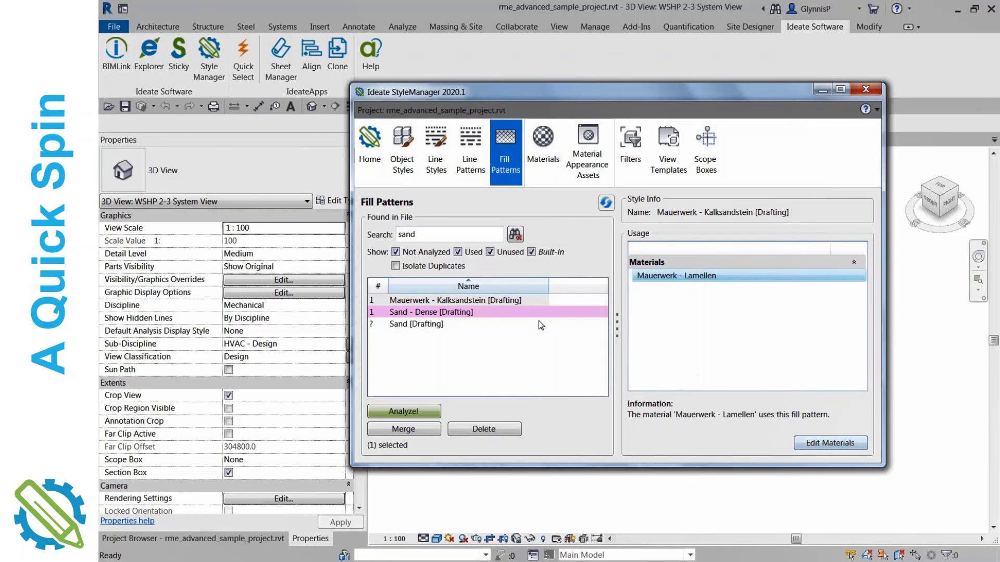
left_click(447, 311)
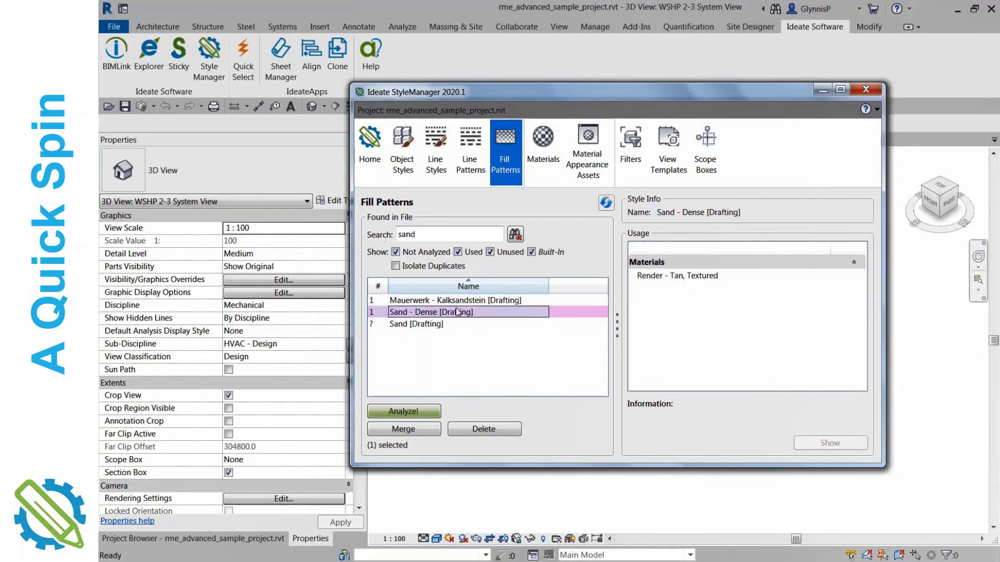
left_click(660, 277)
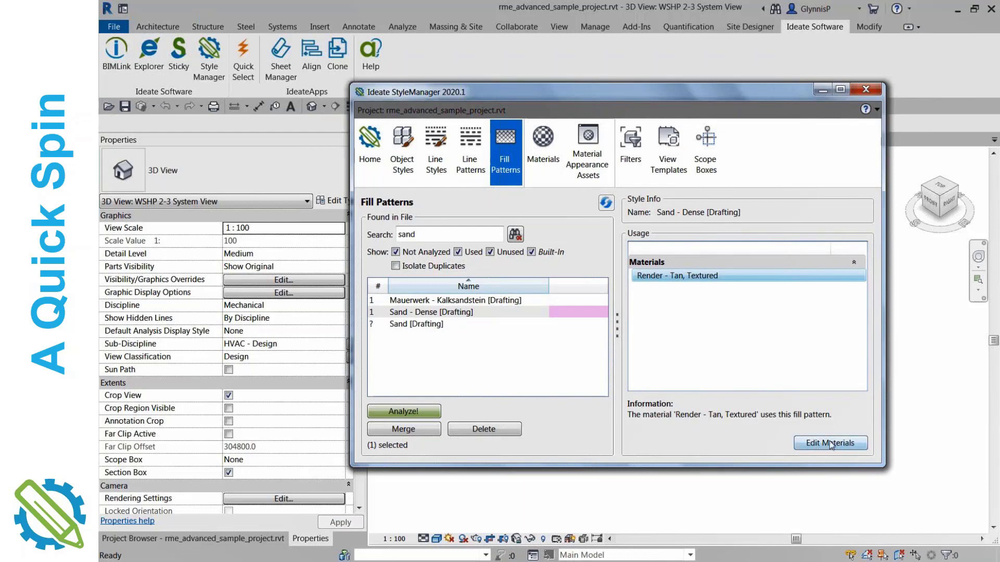
Step: Analyze the Sand [Drafting] fill pattern and inspect its usage in the M_Floor Drain with Waterproofing-Section detail item family
left_click(422, 325)
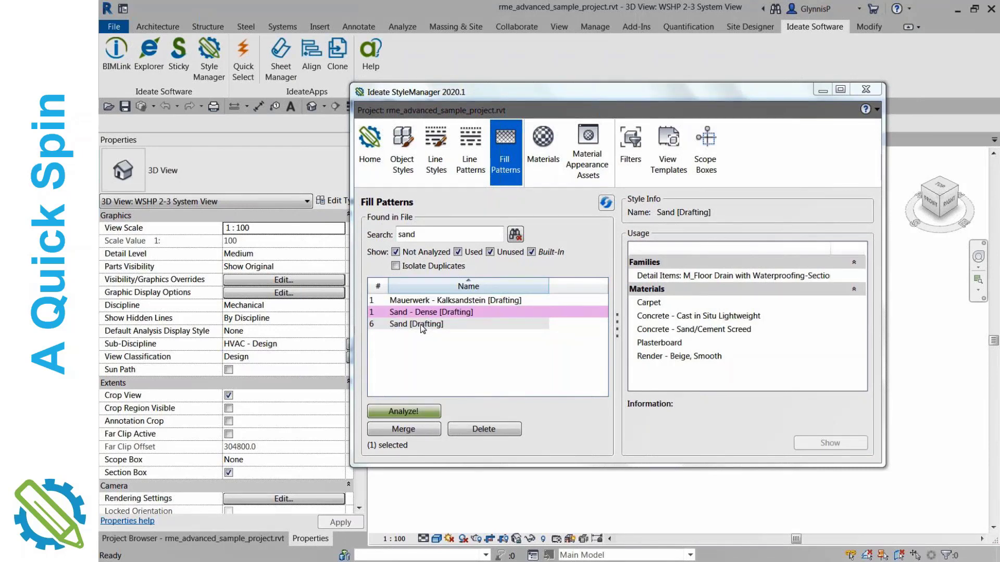
left_click(682, 279)
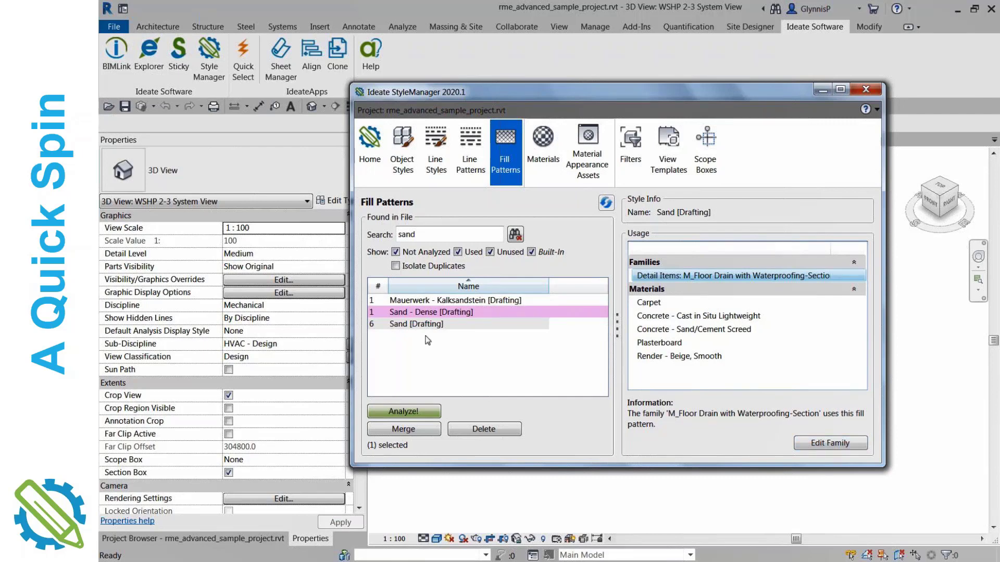
Step: Rename the Mauerwerk - Kalksandstein fill pattern to Mauerwerk
right_click(440, 304)
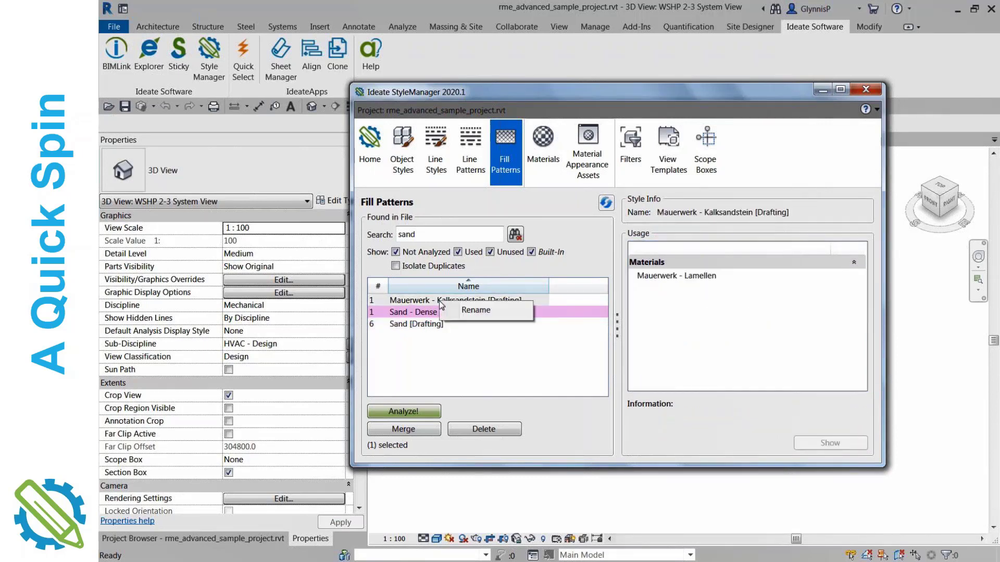
left_click(471, 310)
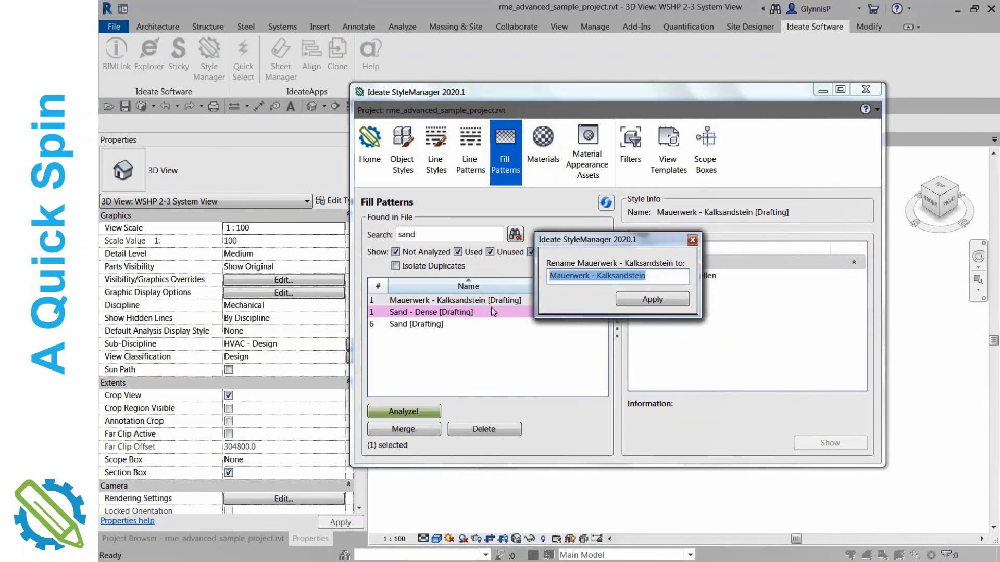
left_click(589, 276)
left_click_drag(590, 276, 671, 279)
key("Delete")
left_click(657, 301)
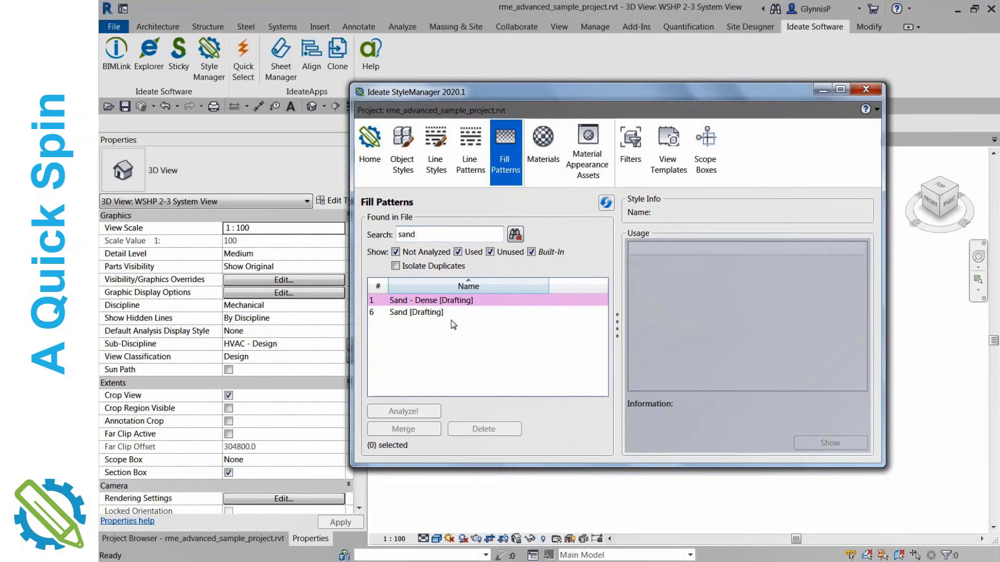
Step: Compare the usage lists of the Sand [Drafting] and Sand - Dense [Drafting] fill patterns
left_click(438, 313)
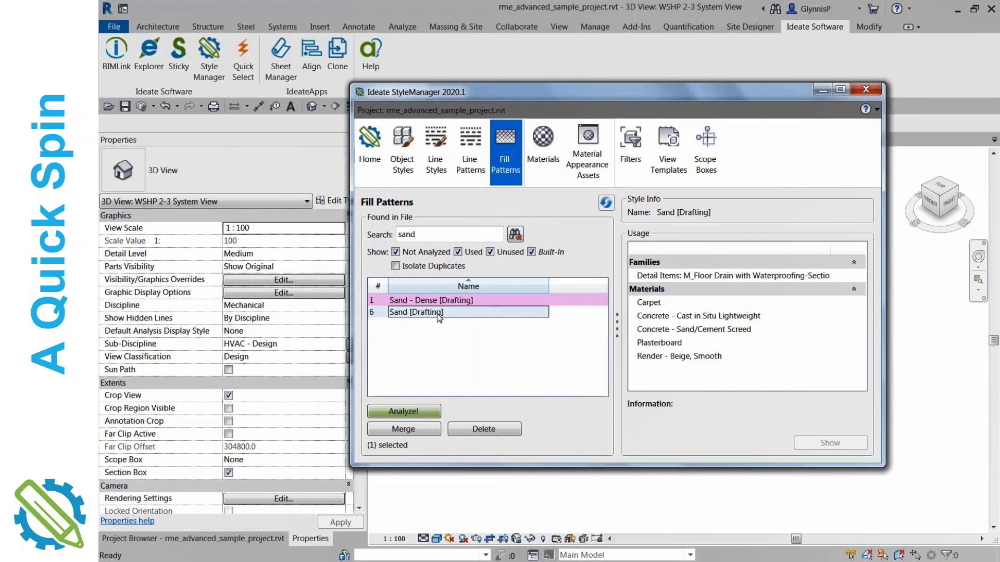
left_click(438, 302)
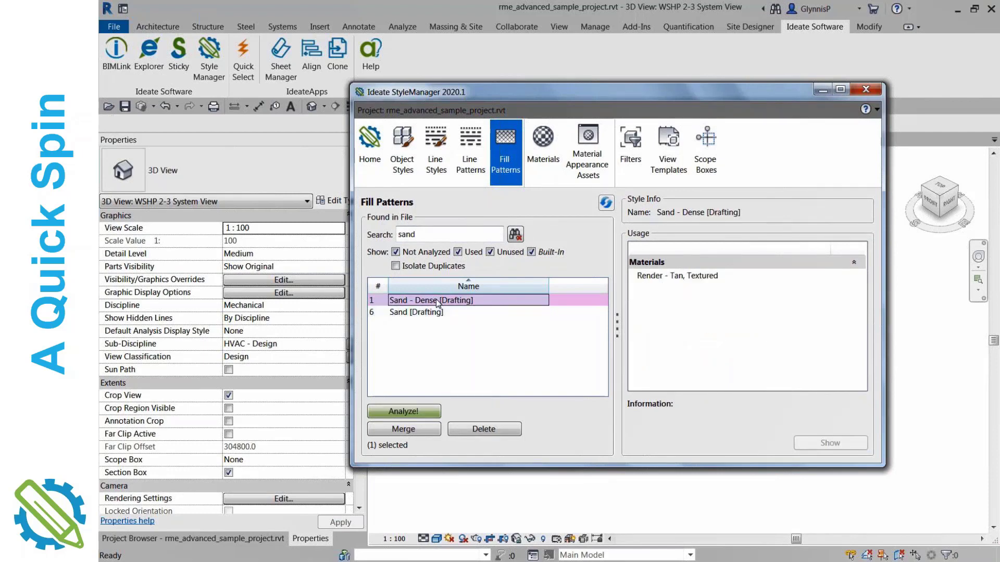
left_click(437, 313)
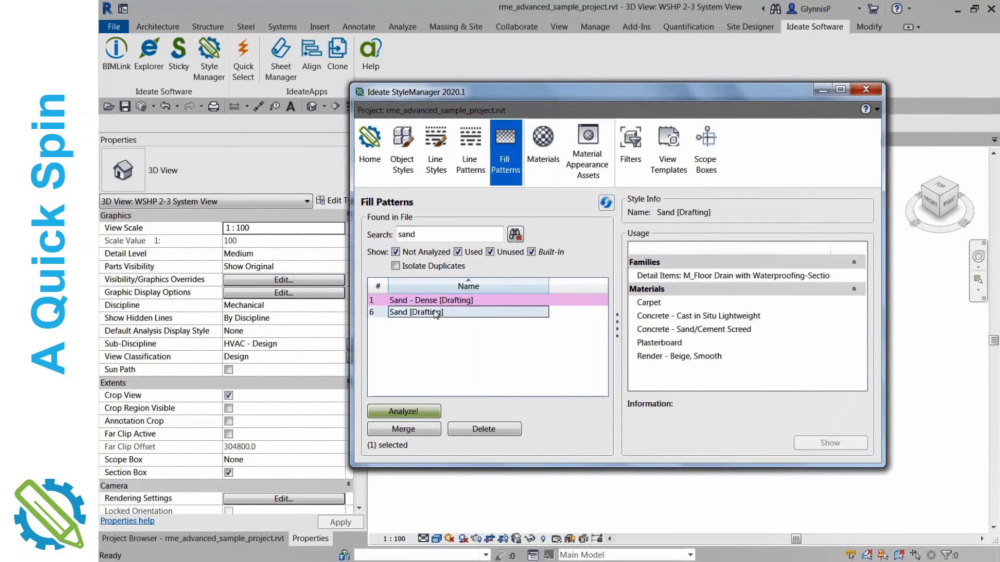
Step: Open Revit's own Fill Patterns settings and filter the drafting patterns by "sa"
left_click(589, 27)
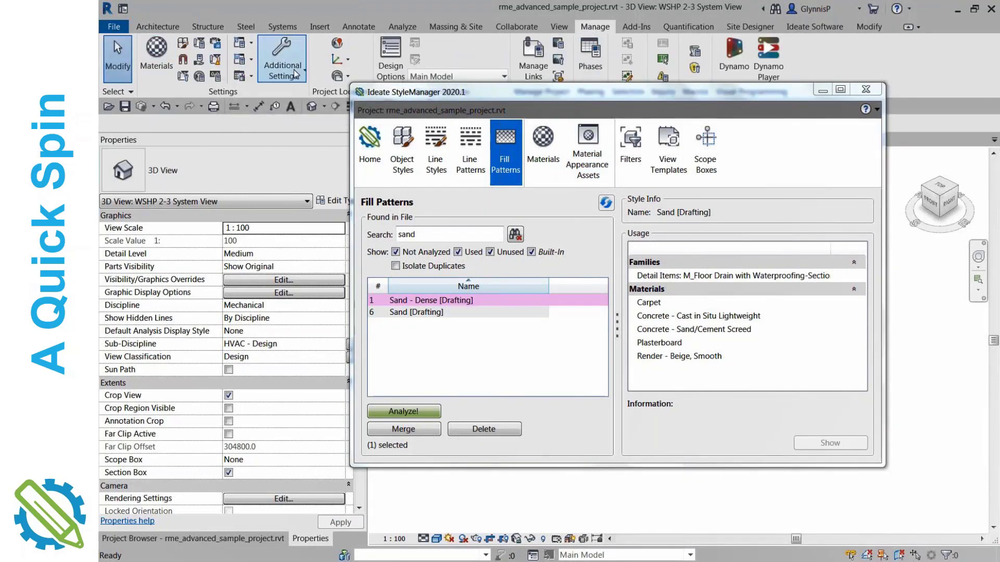
left_click(301, 74)
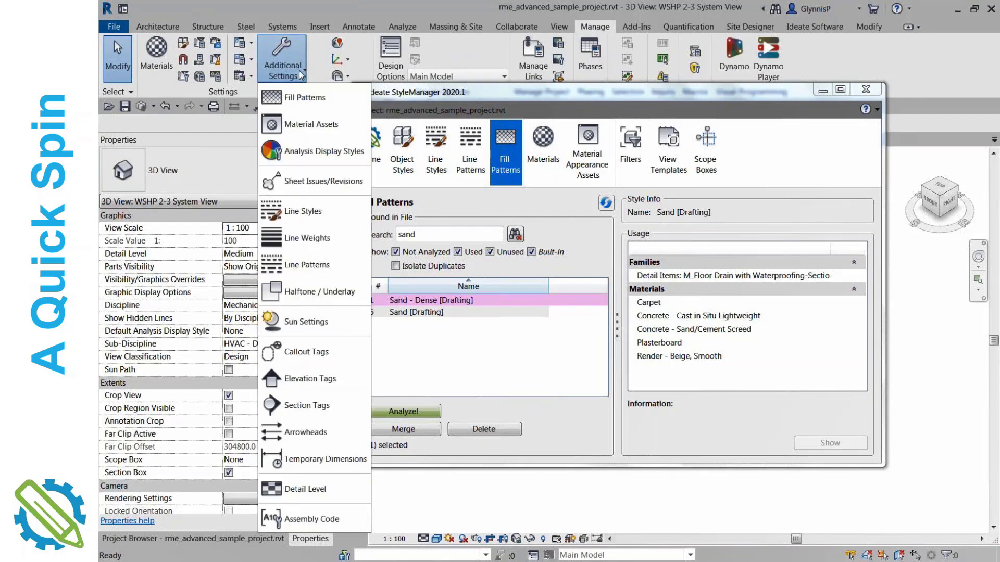
left_click(299, 97)
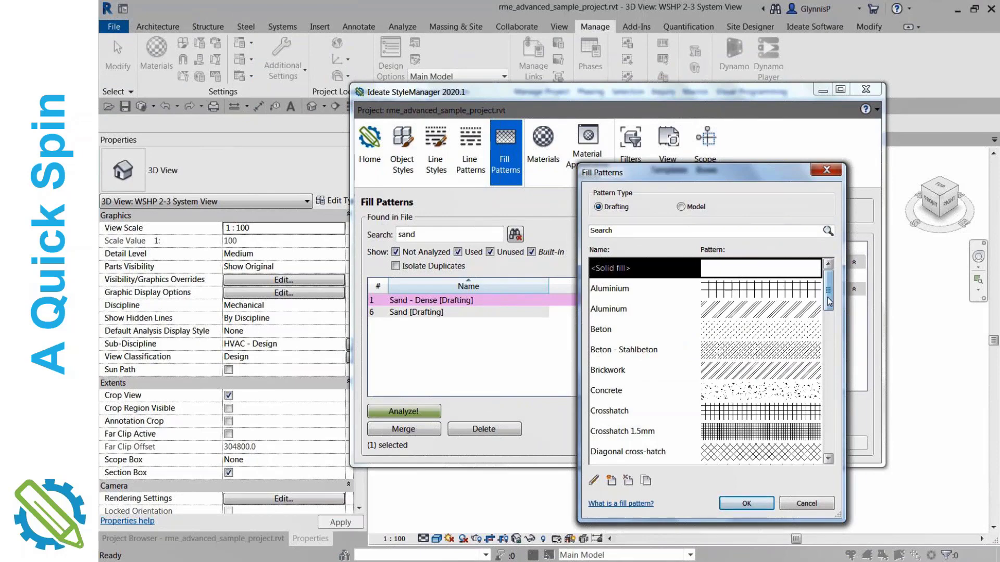
left_click(674, 231)
type("s")
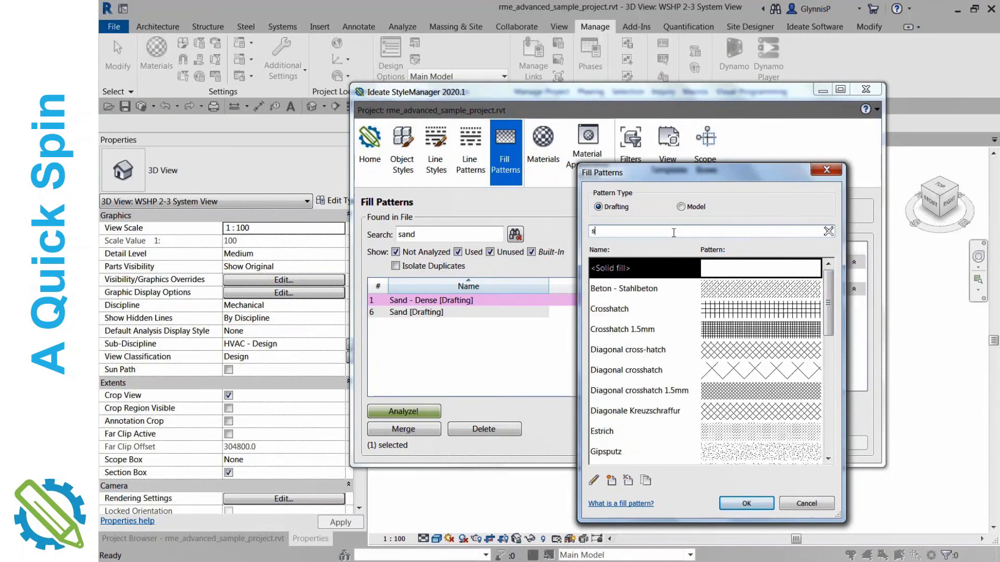
type("a")
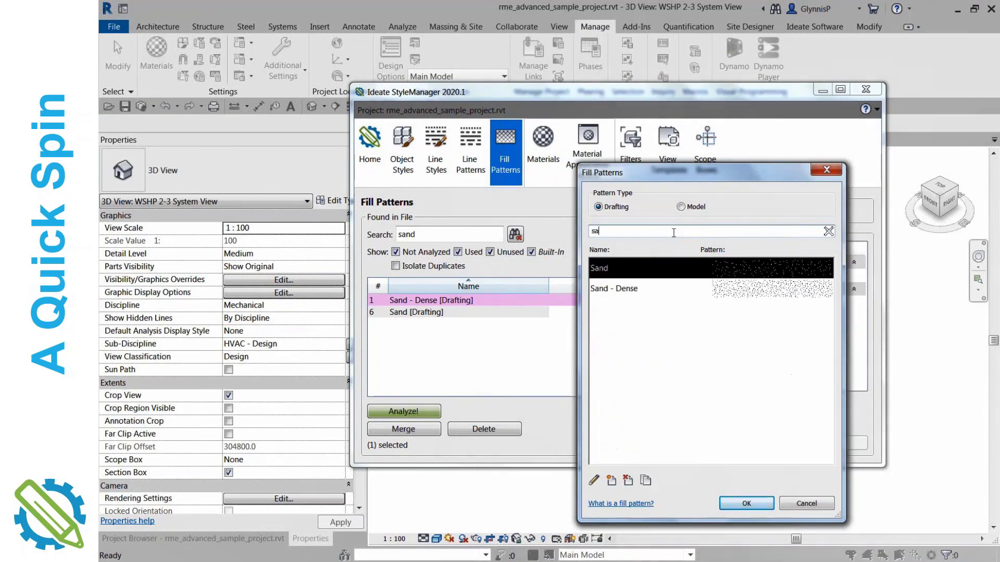
Step: Compare the Sand and Sand - Dense pattern previews, and close Revit's Fill Patterns dialog
left_click(618, 290)
left_click(607, 267)
left_click(635, 290)
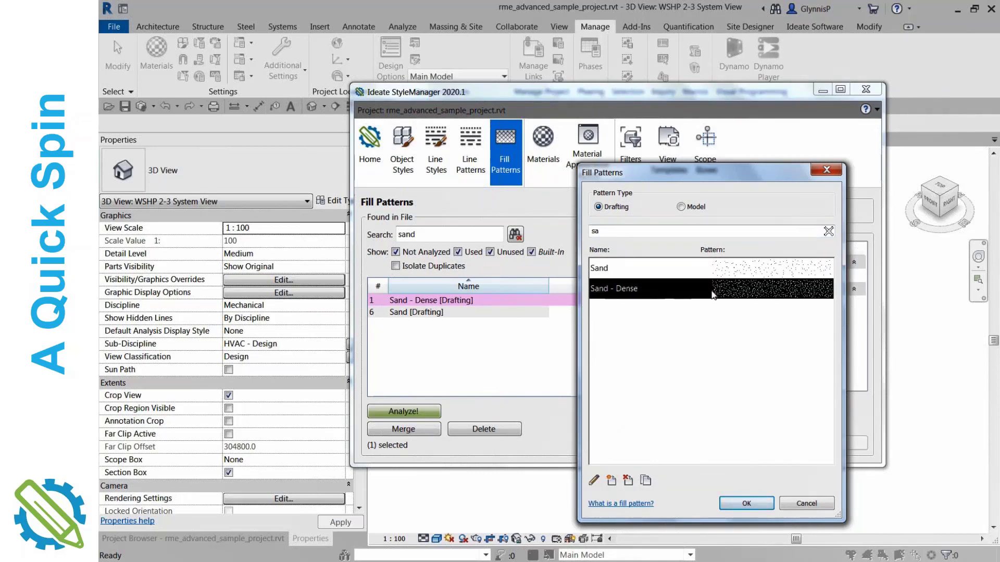
left_click(607, 272)
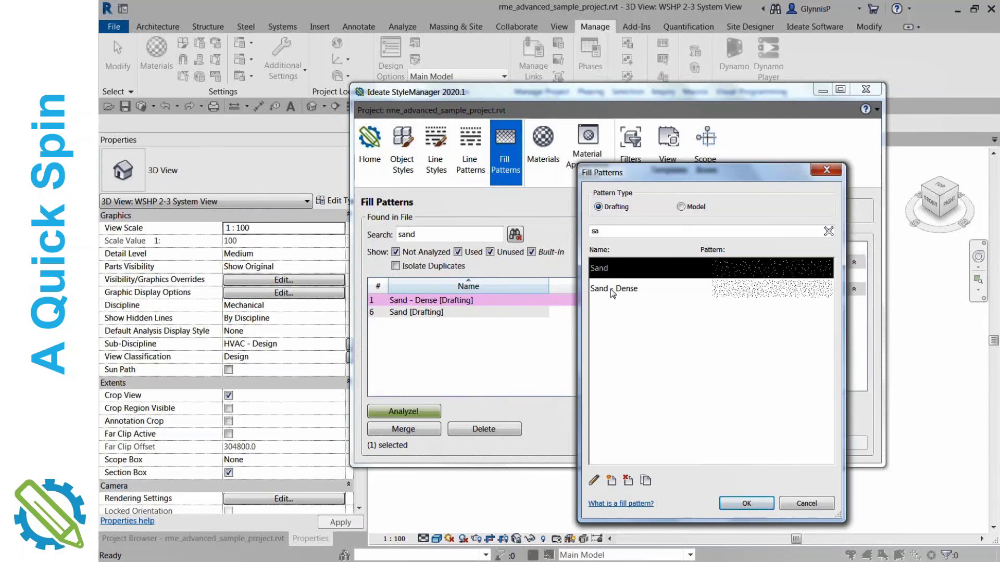
left_click(826, 171)
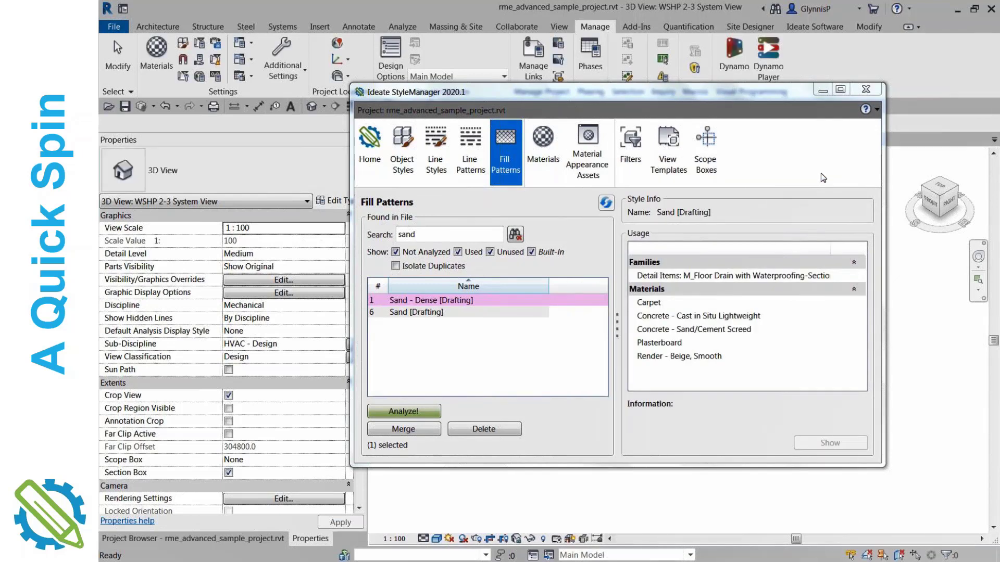
Step: Merge the Sand and Sand - Dense drafting patterns, keeping Sand - Dense as the target fill pattern
left_click(428, 302)
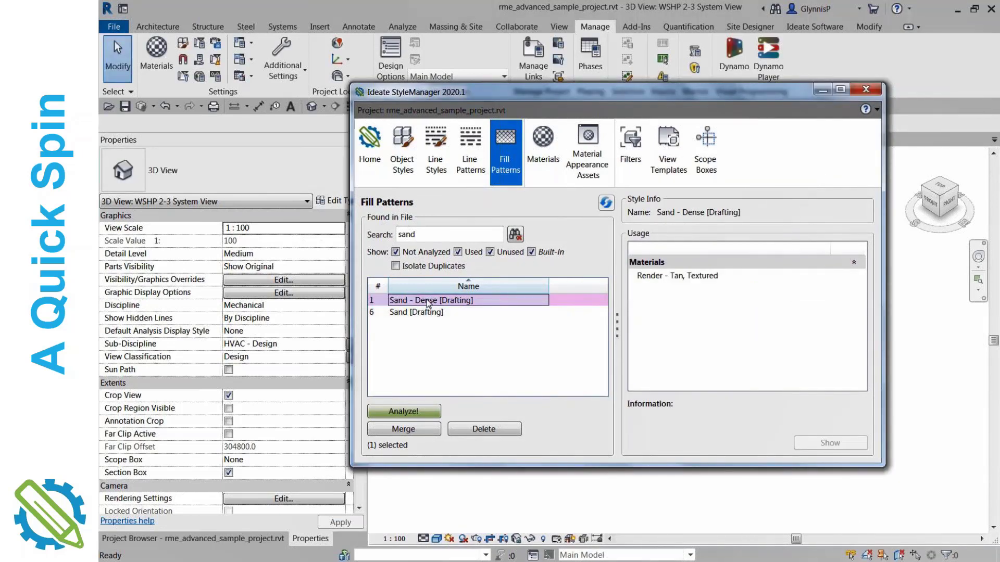
left_click(429, 314, "ctrl")
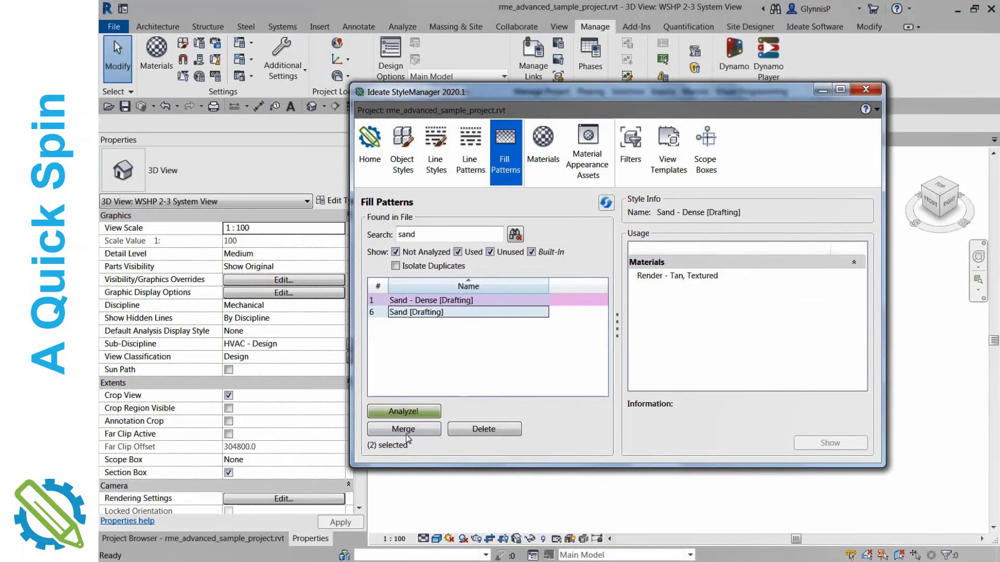
left_click(405, 432)
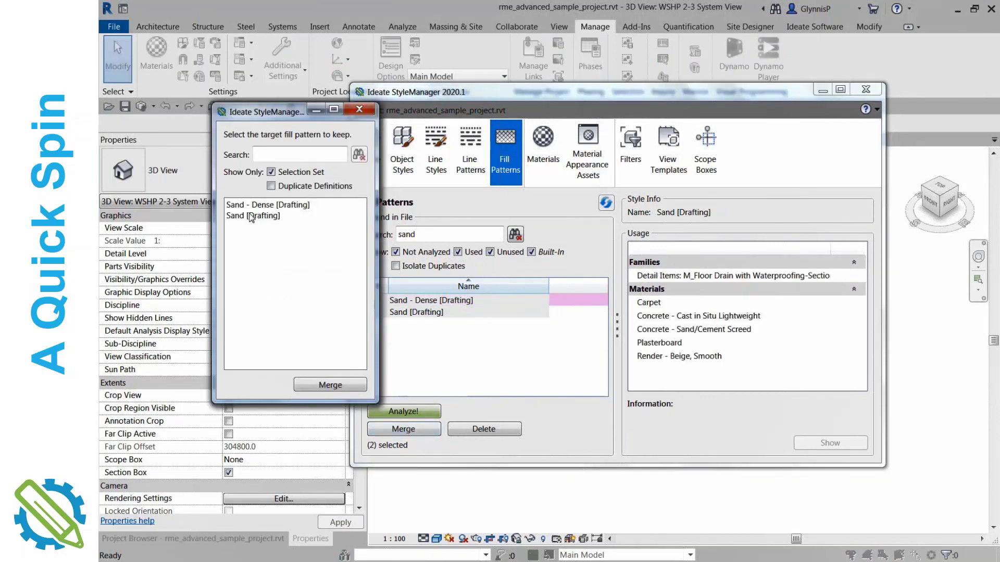
left_click(255, 207)
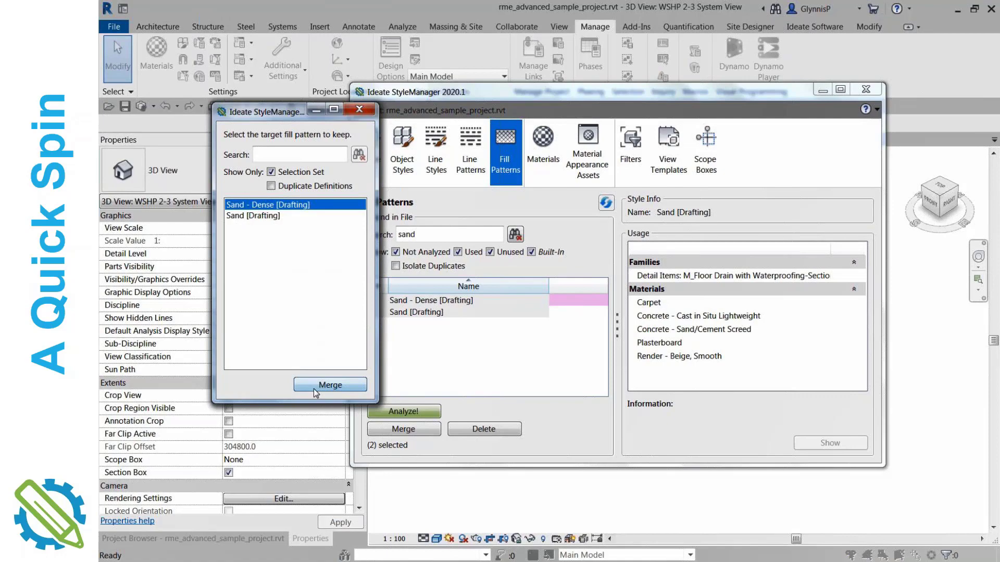
left_click(329, 385)
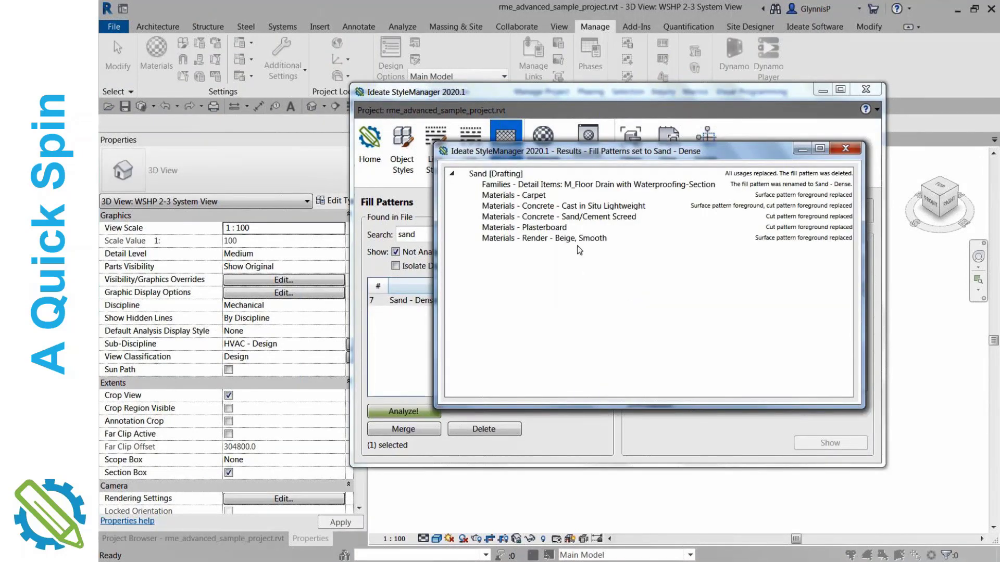
Step: Review the merge results for the affected materials and the M_Floor Drain with Waterproofing-Section family, and close the report
left_click(529, 196)
left_click(529, 208)
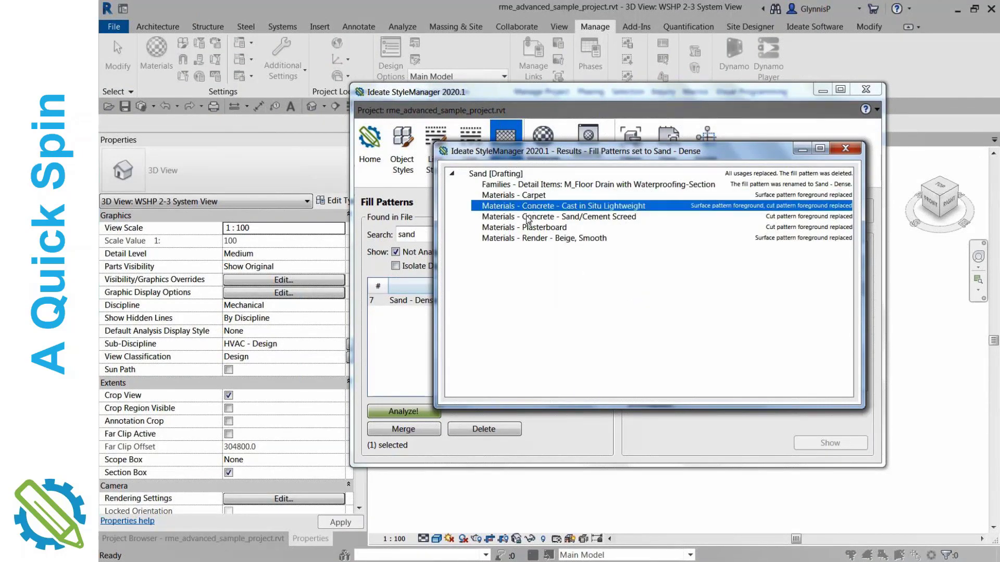
left_click(528, 217)
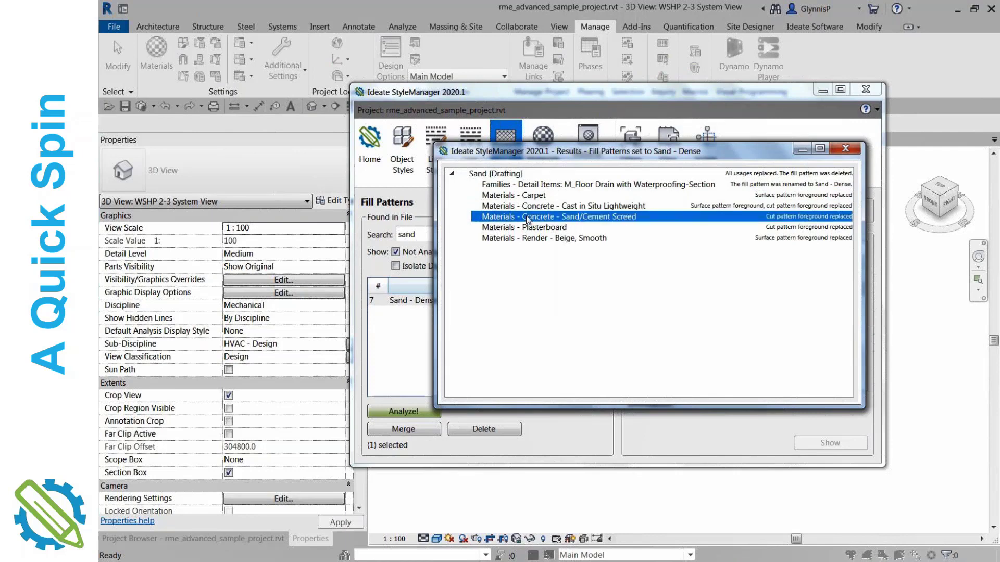
left_click(546, 187)
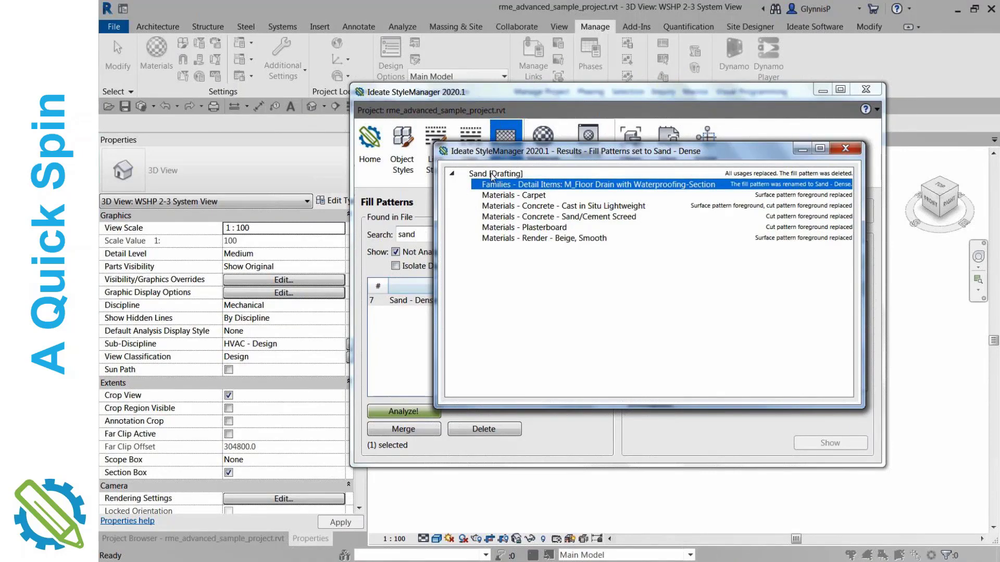
left_click(845, 148)
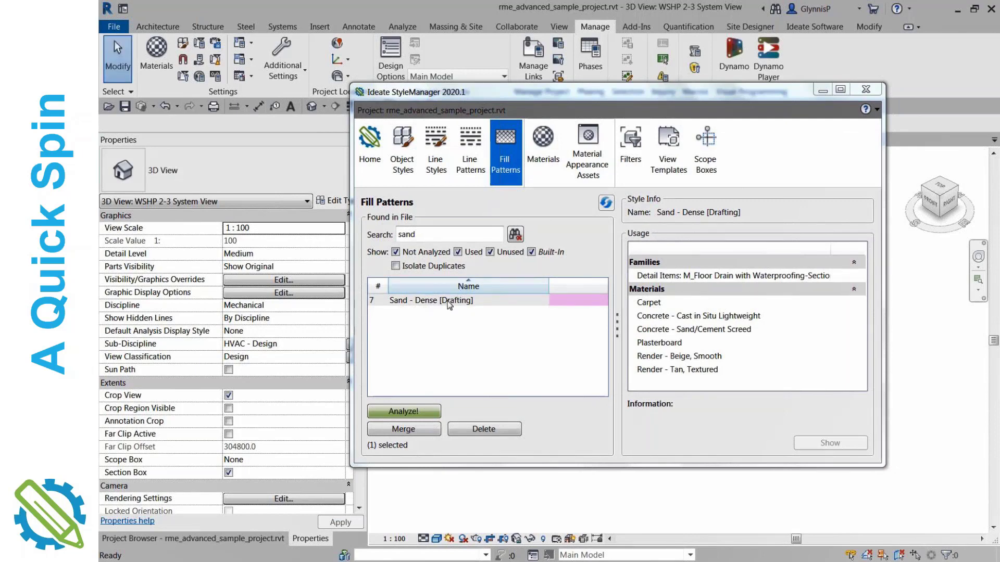
Step: Clear the "sand" search and view the fill pattern list with not-analyzed items hidden and shown again
left_click(516, 237)
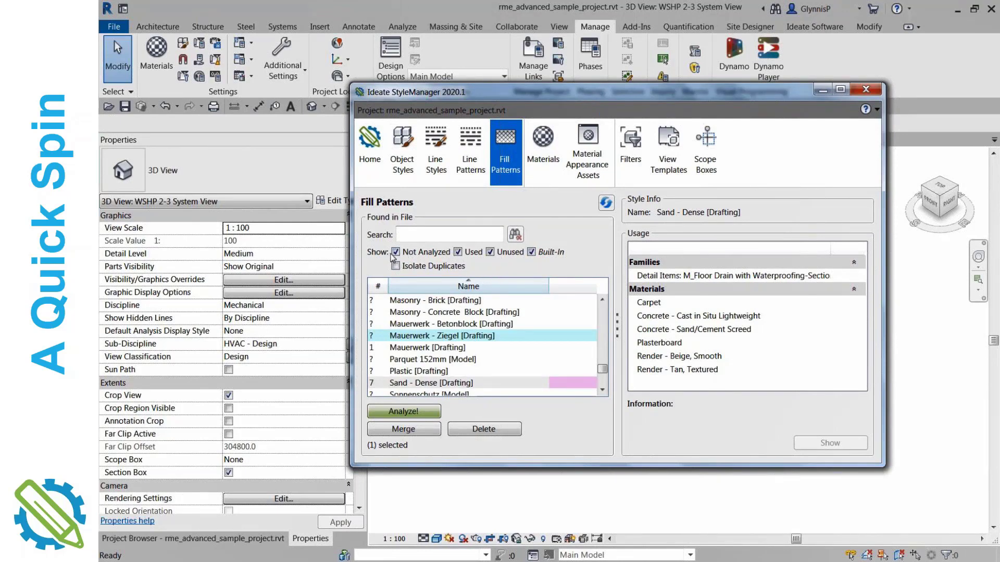
left_click_drag(602, 372, 601, 307)
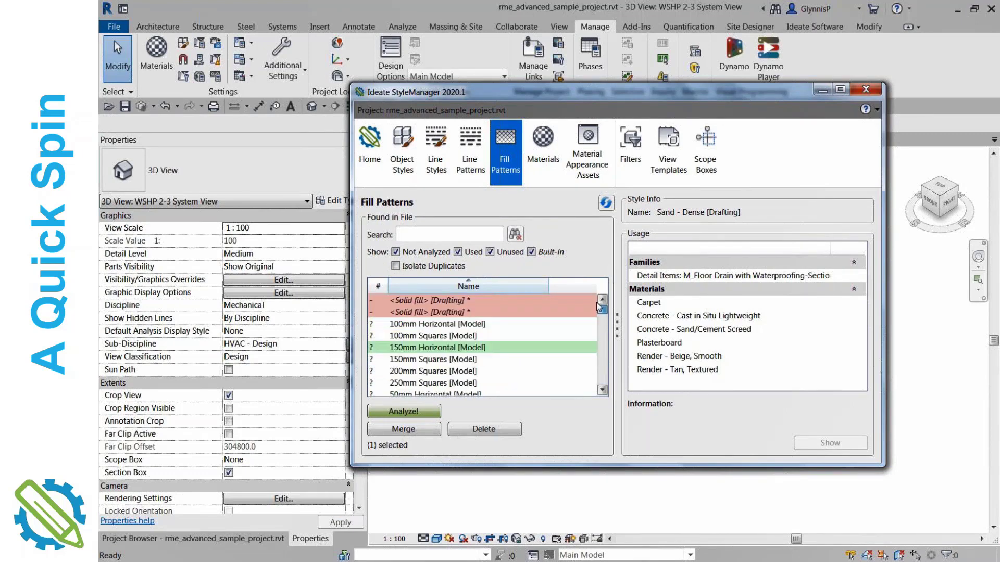
left_click(396, 252)
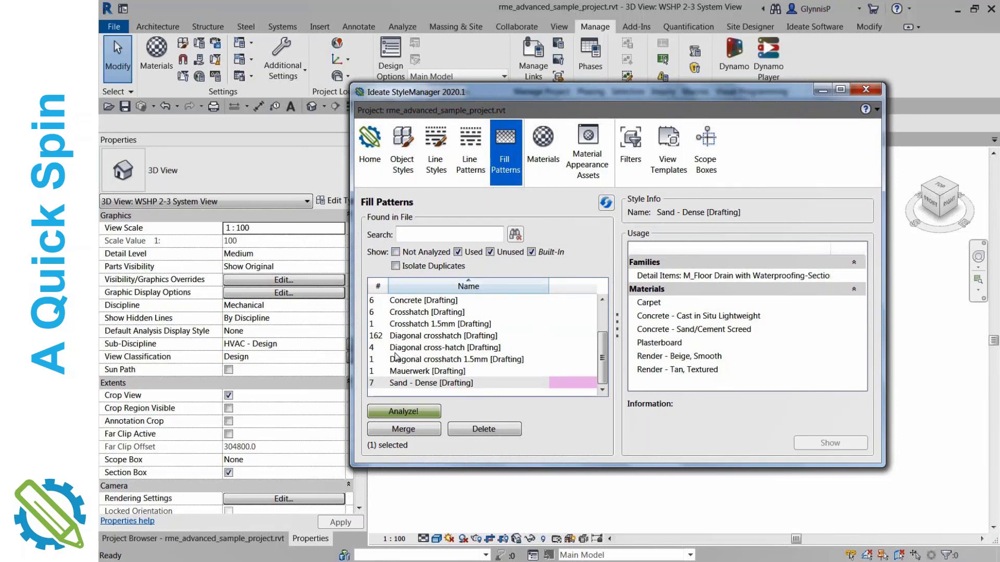
left_click(396, 252)
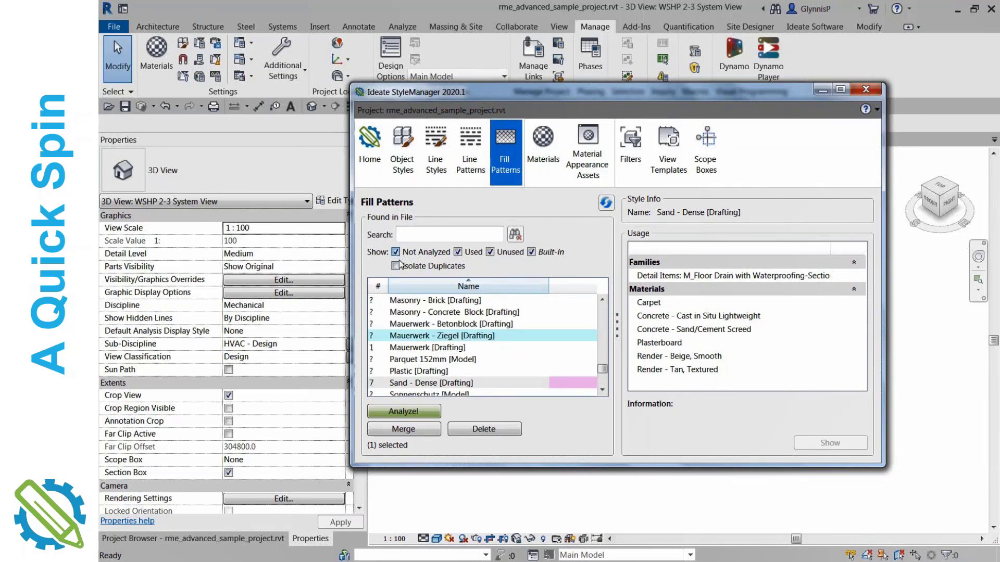
left_click(422, 336)
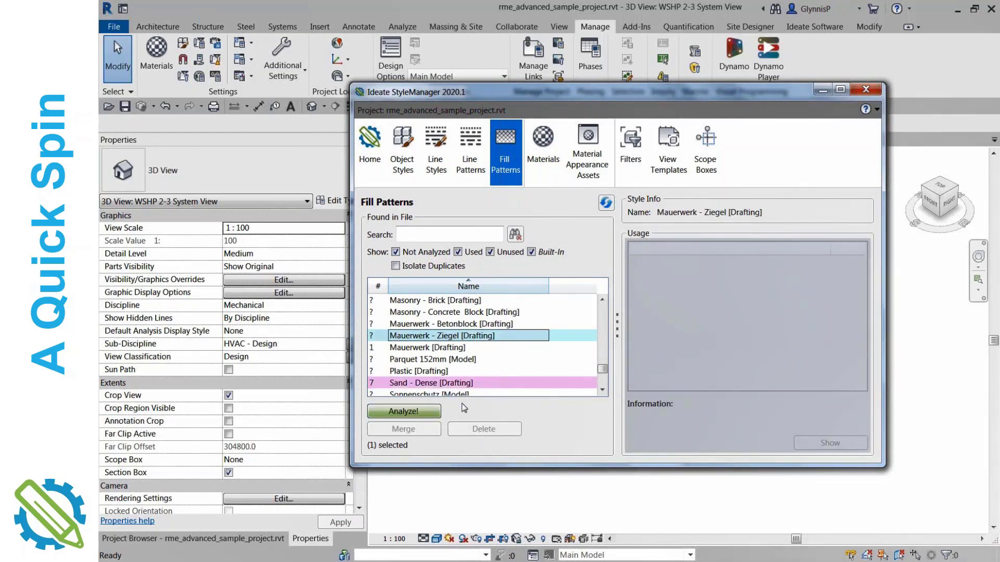
right_click(423, 336)
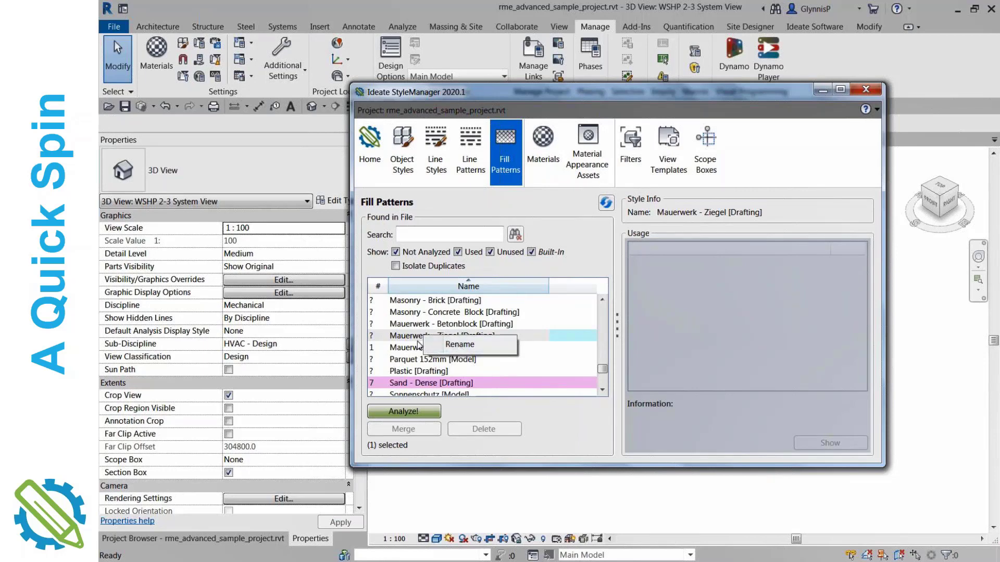
key("Escape")
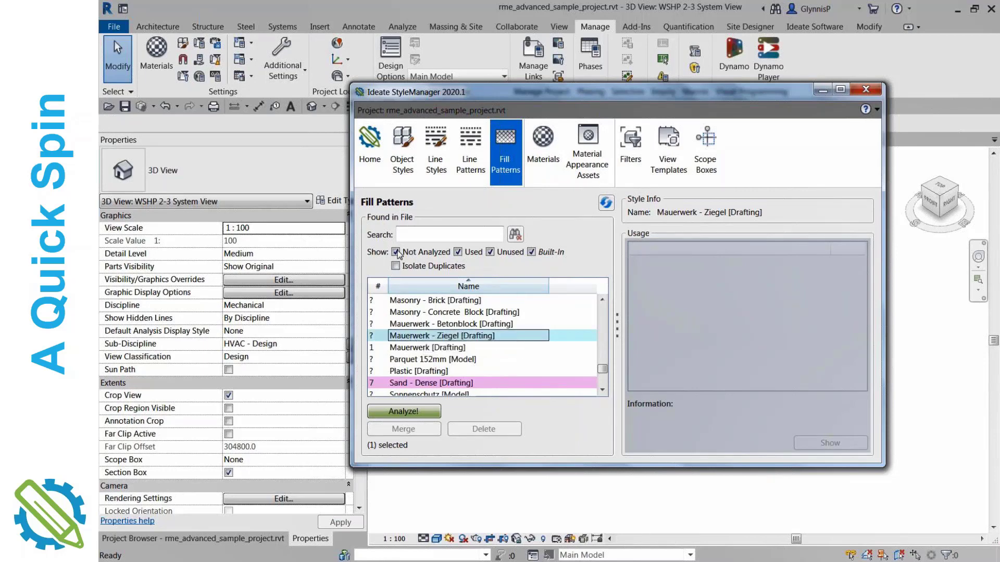
left_click(396, 252)
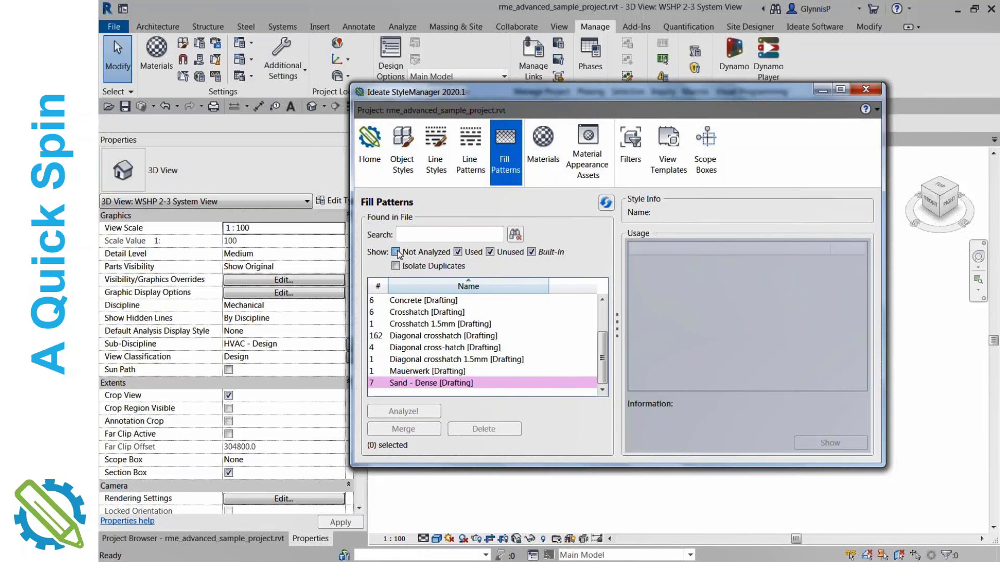
left_click(396, 252)
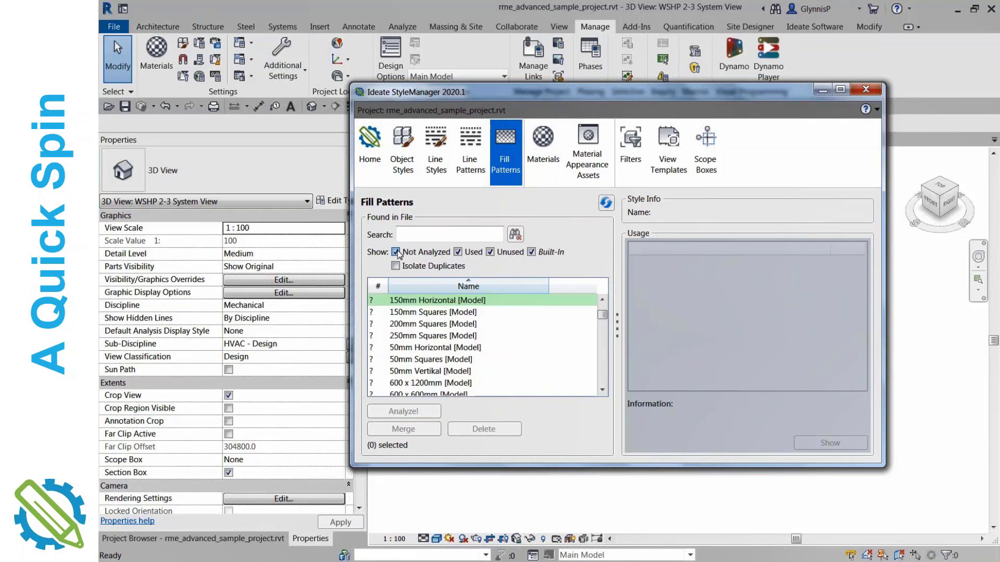
Step: Analyze the usage of the model fill patterns from 150mm Horizontal through 50mm Vertikal
double_click(431, 303)
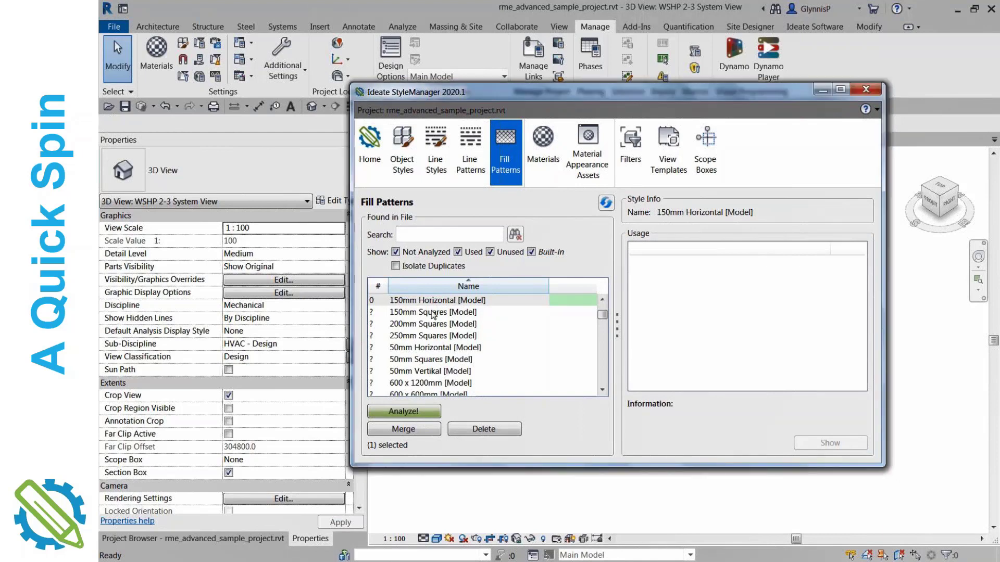
left_click(432, 312)
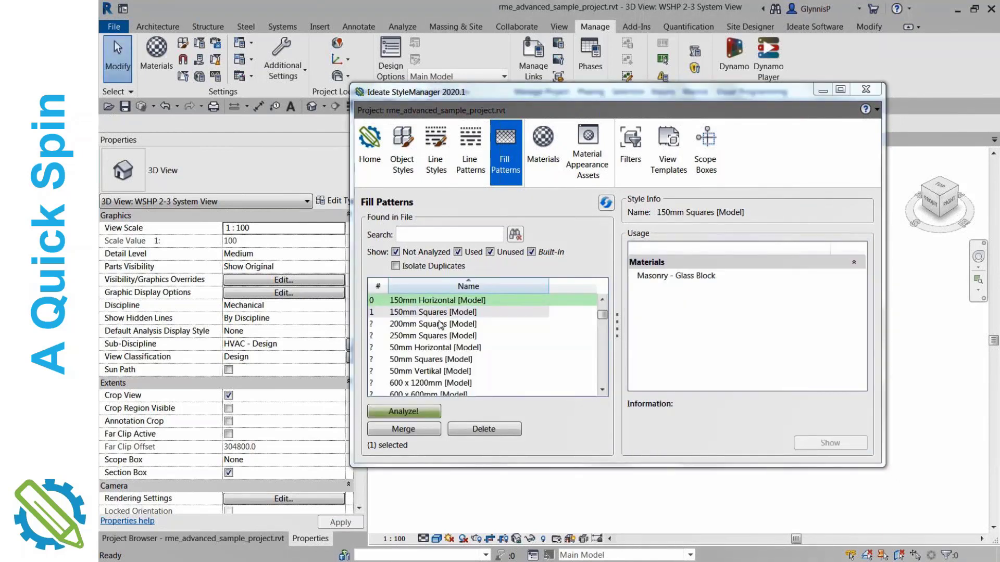
left_click(442, 372, "shift")
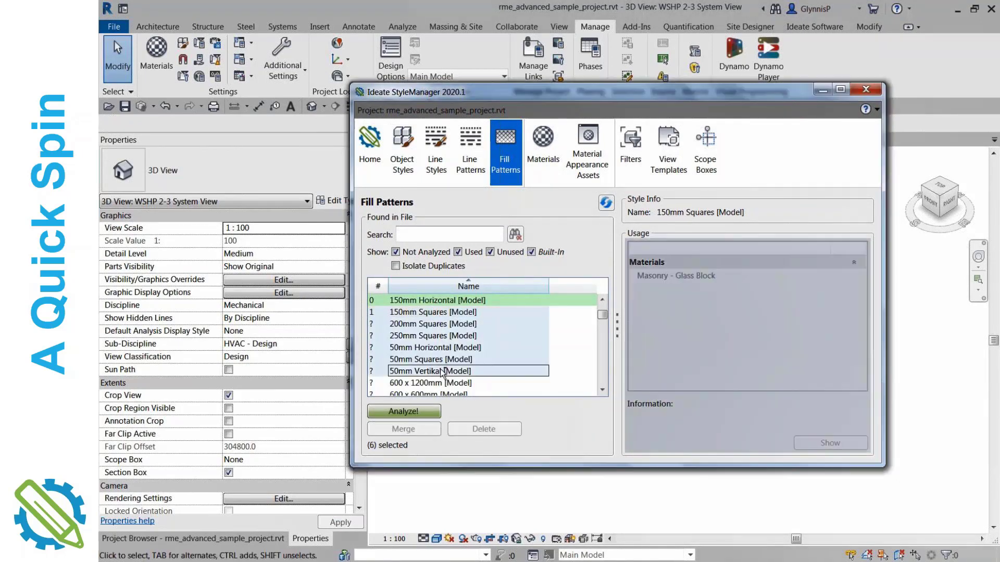
left_click(403, 411)
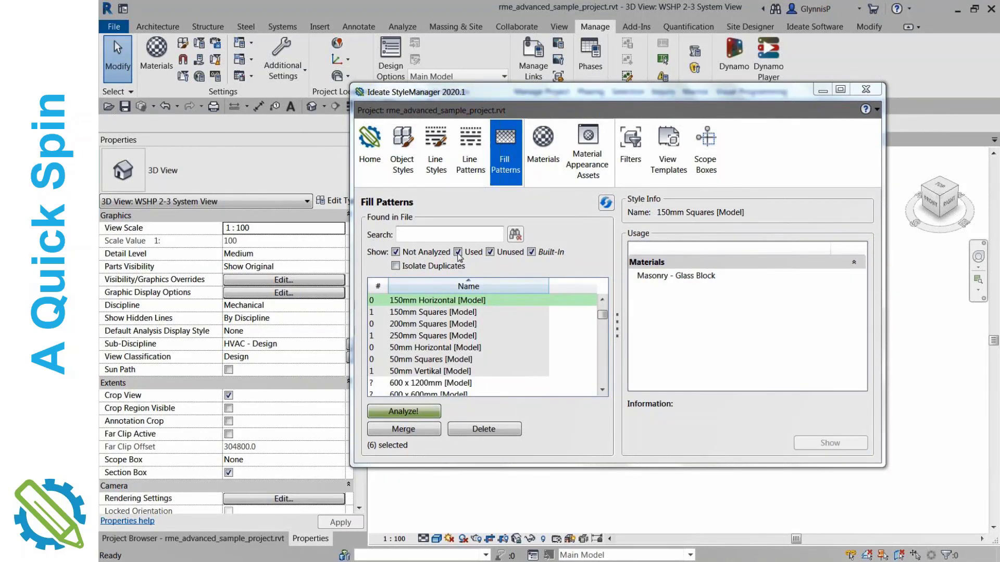
Step: Hide used and not-analyzed patterns, and delete the unused 150mm Horizontal, 200mm Squares, 50mm Horizontal and 50mm Squares model patterns
left_click(458, 253)
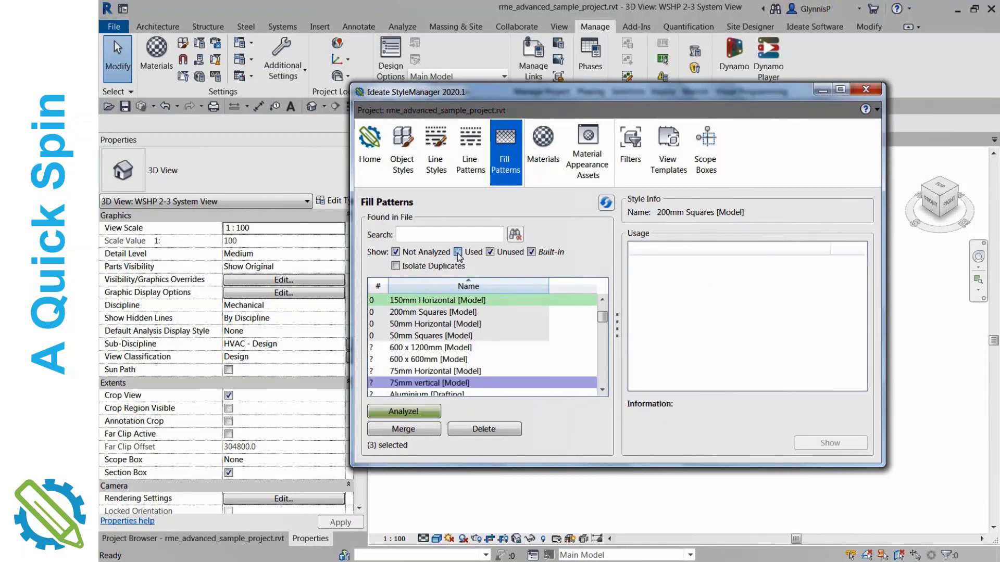
left_click(396, 252)
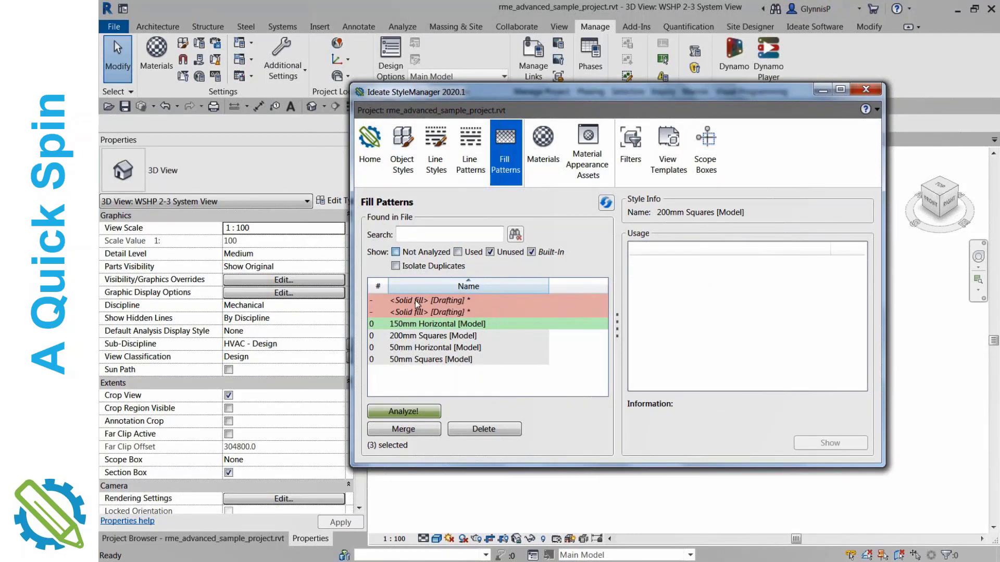
left_click(423, 325)
left_click(426, 360, "shift")
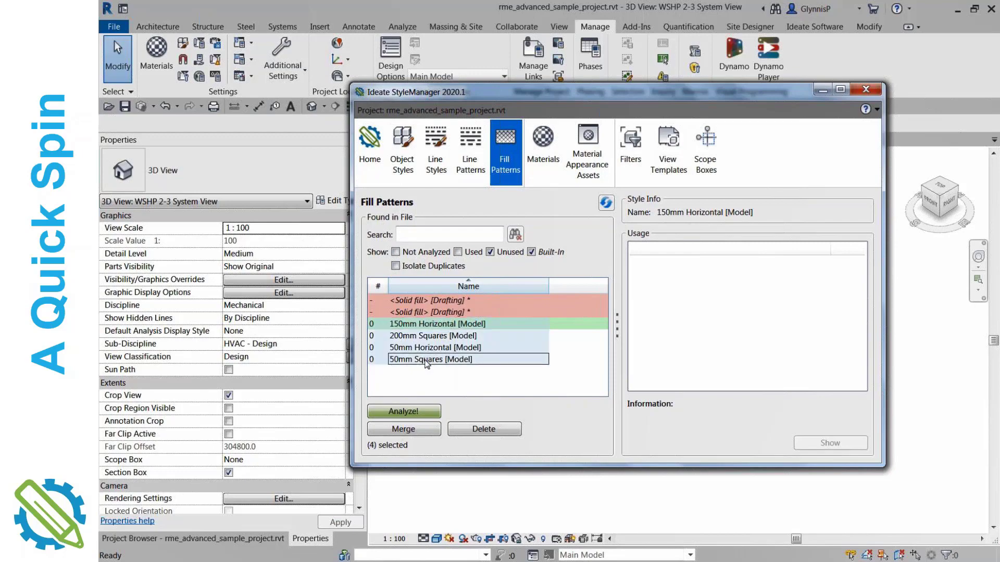
left_click(478, 431)
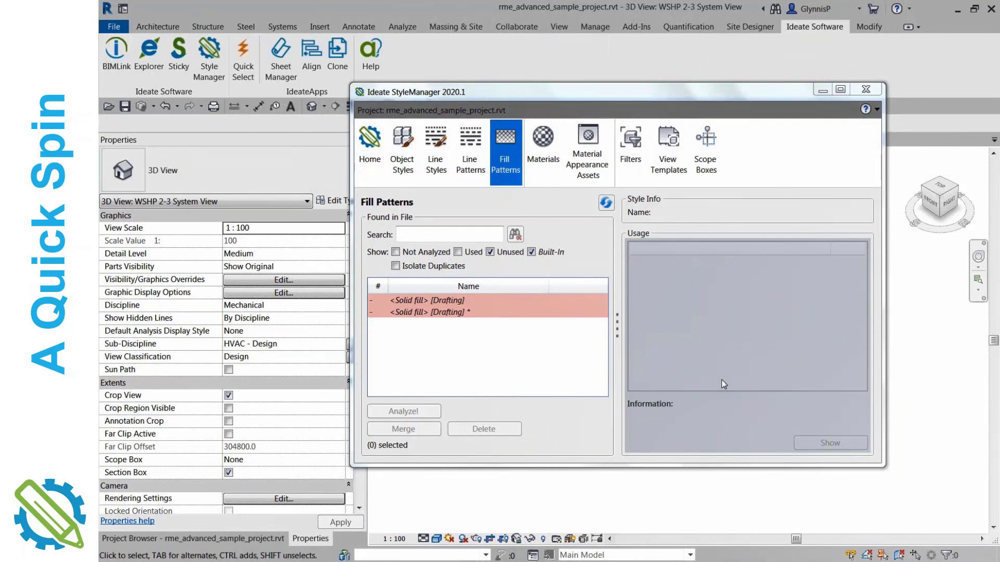
Step: Show not-analyzed and used fill patterns again, and isolate the duplicates in the list
left_click(396, 253)
left_click(458, 252)
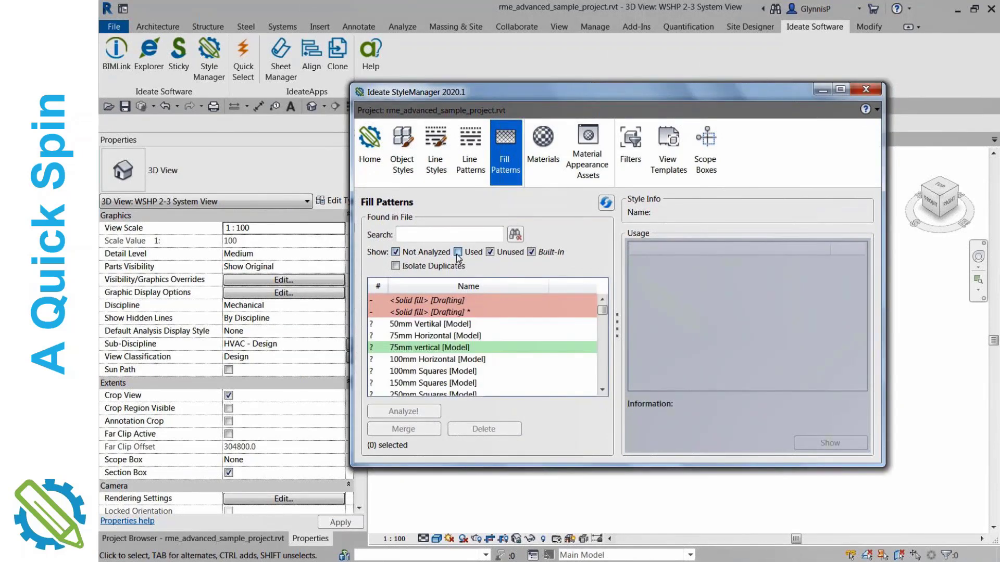
left_click(395, 266)
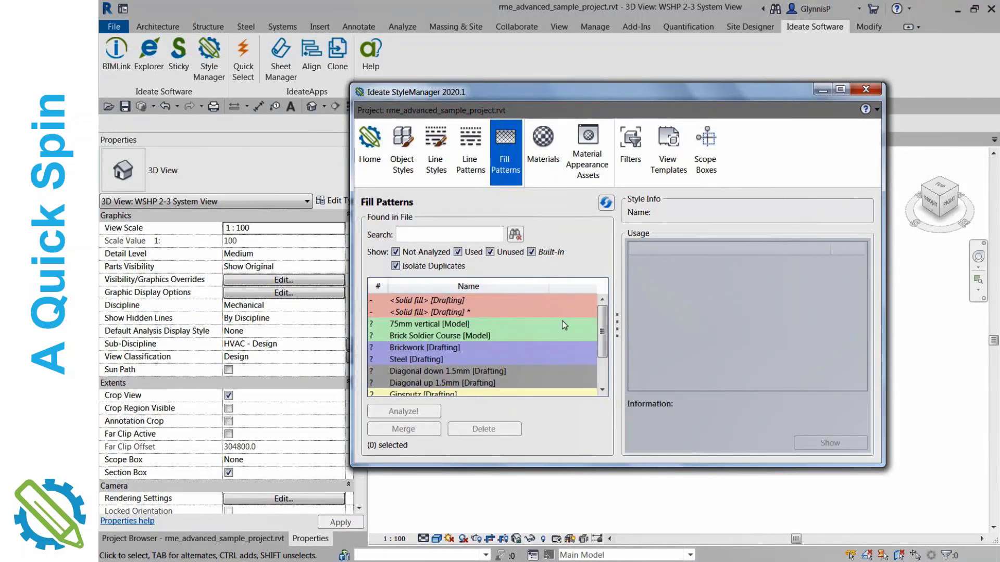
left_click_drag(605, 325, 604, 376)
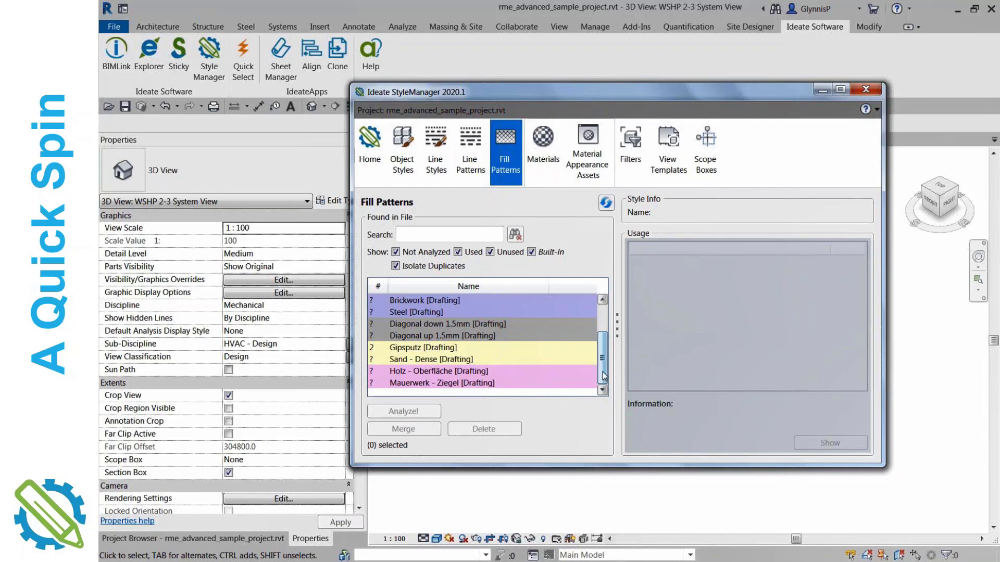
Step: Compare the usage of the duplicate drafting patterns Gipsputz and Sand - Dense
left_click(429, 349)
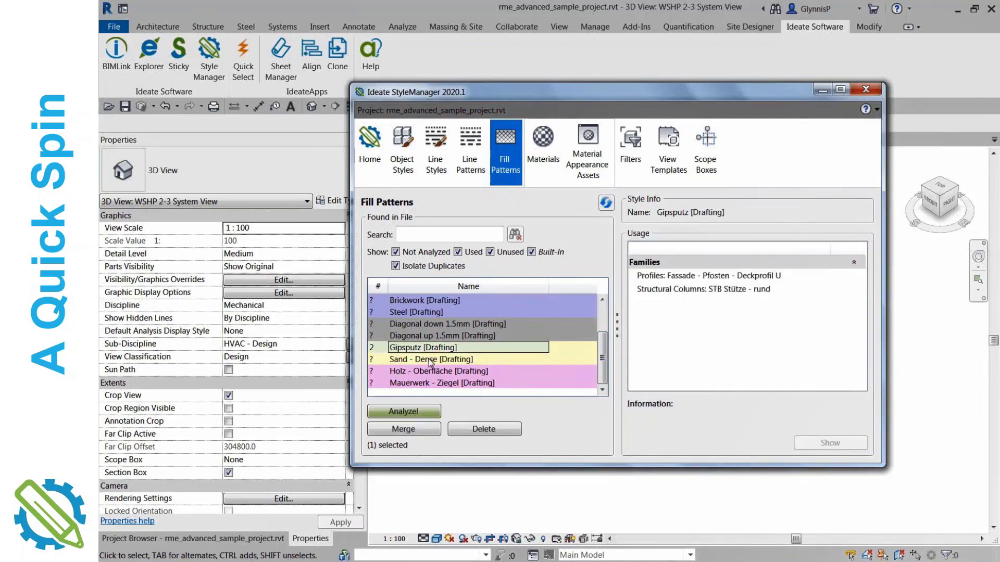
left_click(430, 360)
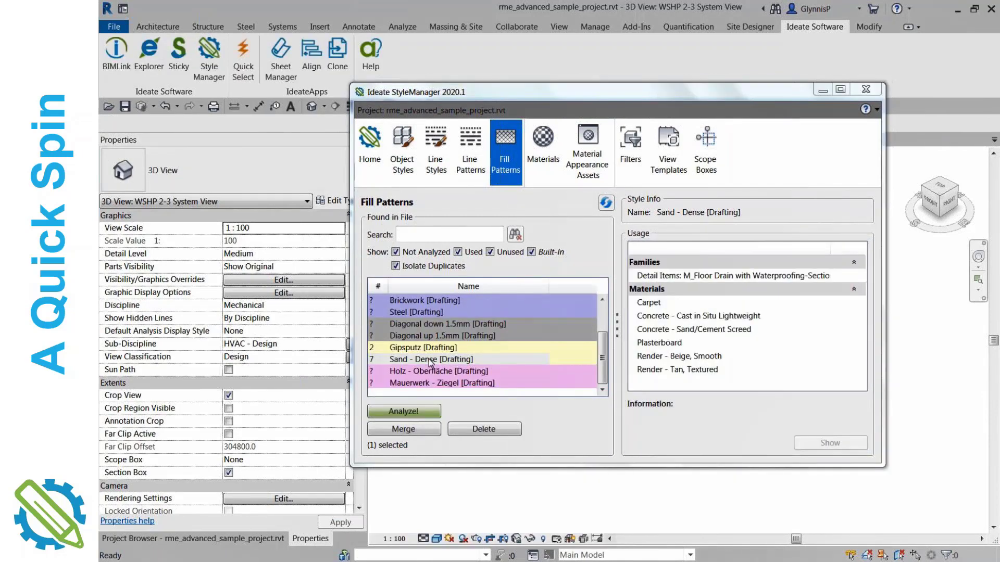
left_click(430, 349)
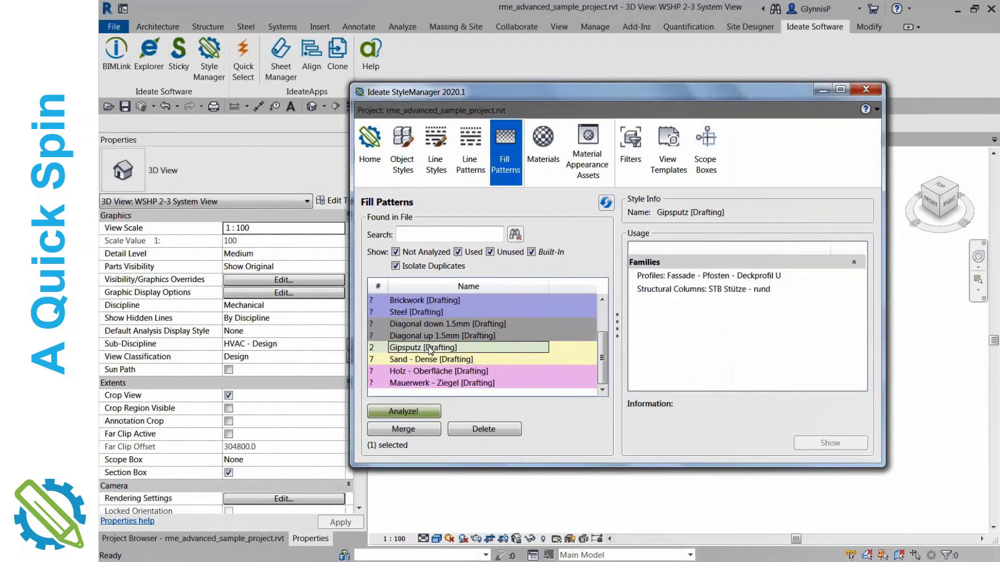
left_click(433, 361)
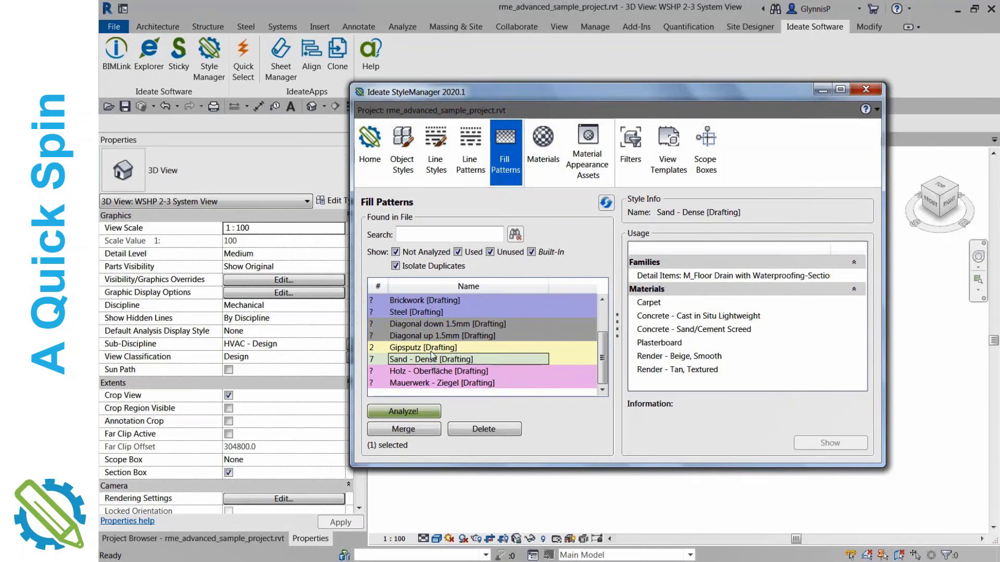
left_click(431, 348)
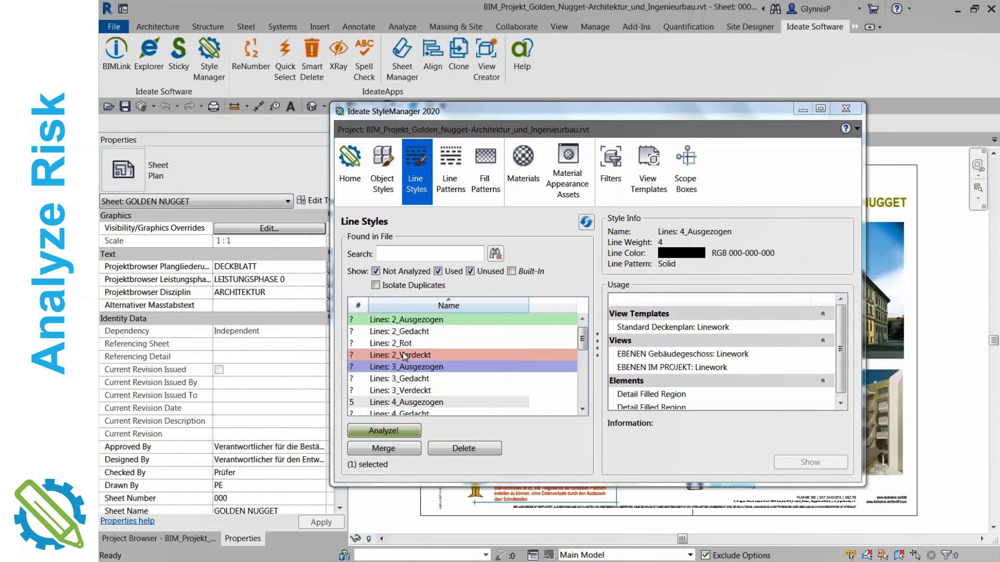
Step: Examine where the line styles 2_Rot and 4_Ausgezogen are used in the Golden Nugget project
left_click(404, 345)
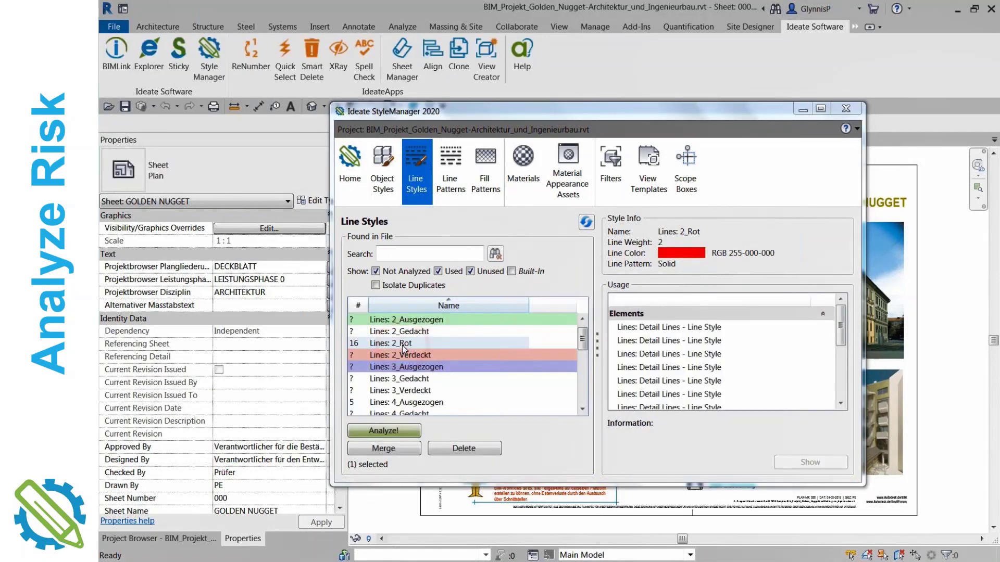
left_click(671, 342)
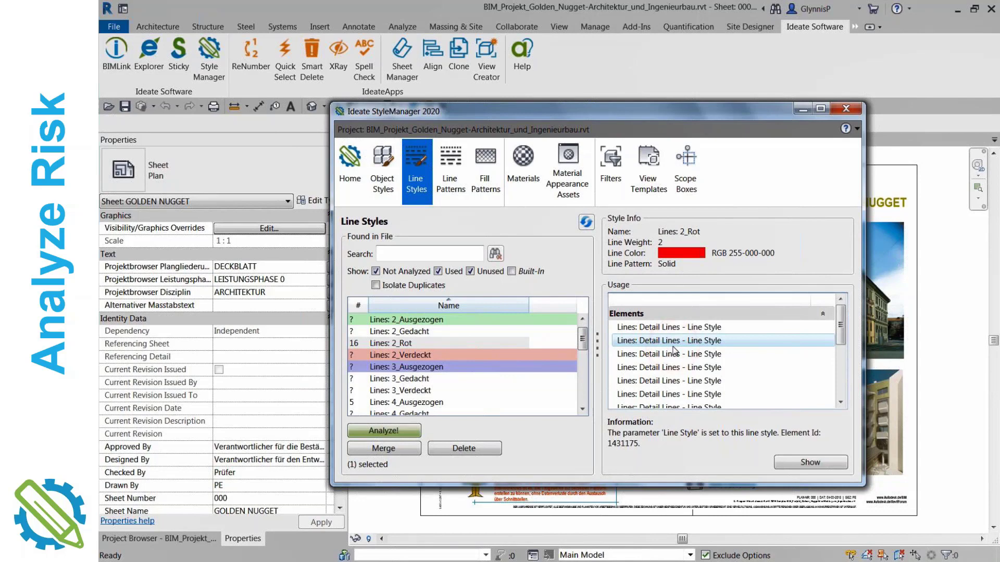
left_click(419, 404)
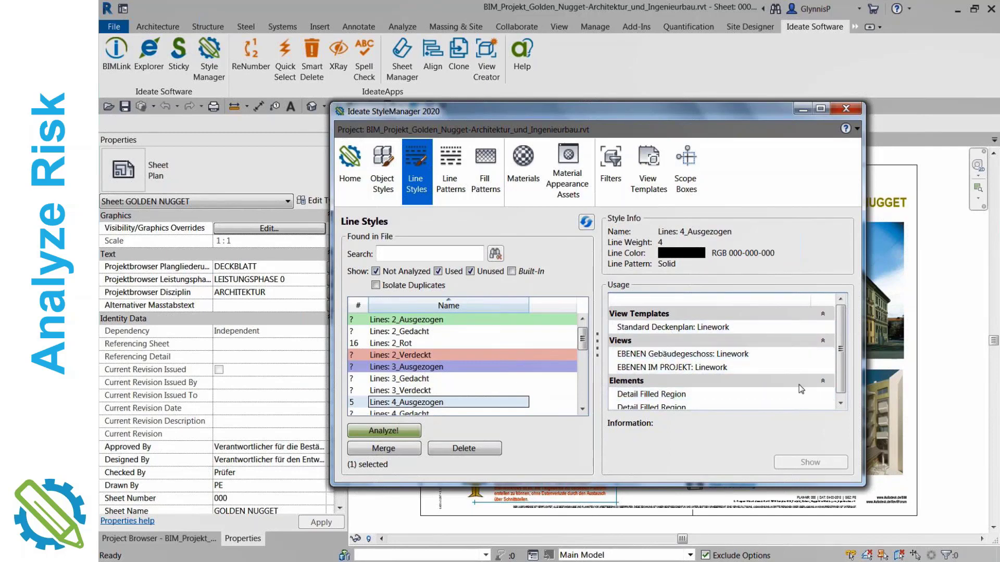
left_click(840, 386)
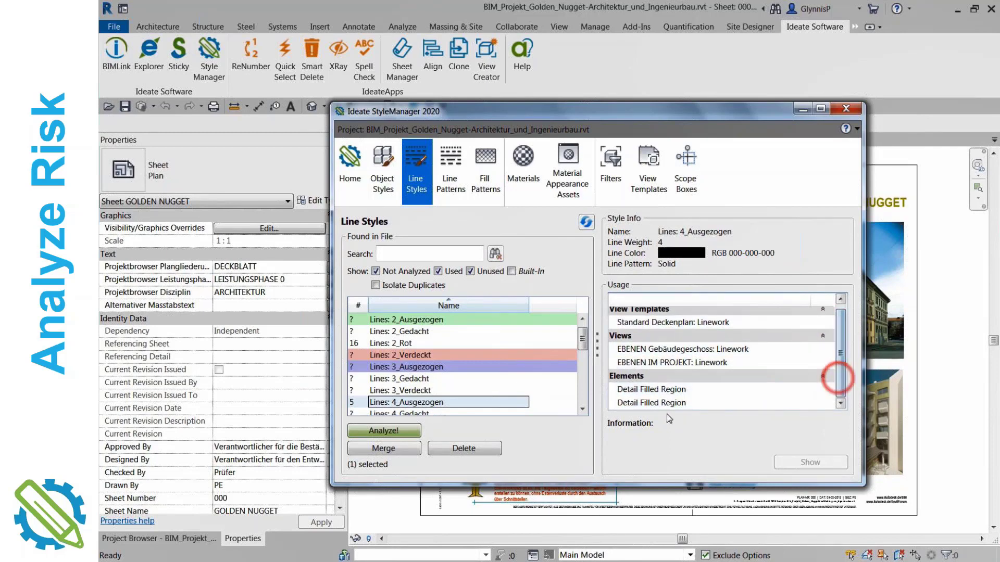
Step: Show the first Detail Filled Region that uses 4_Ausgezogen in its section view, moving StyleManager aside to reveal it
left_click(650, 390)
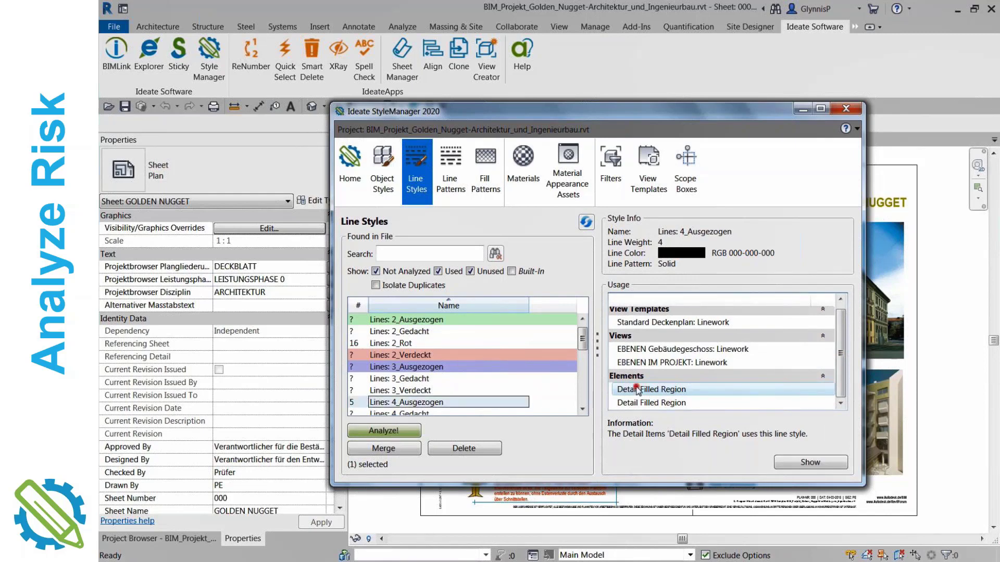
left_click(636, 389)
left_click(814, 463)
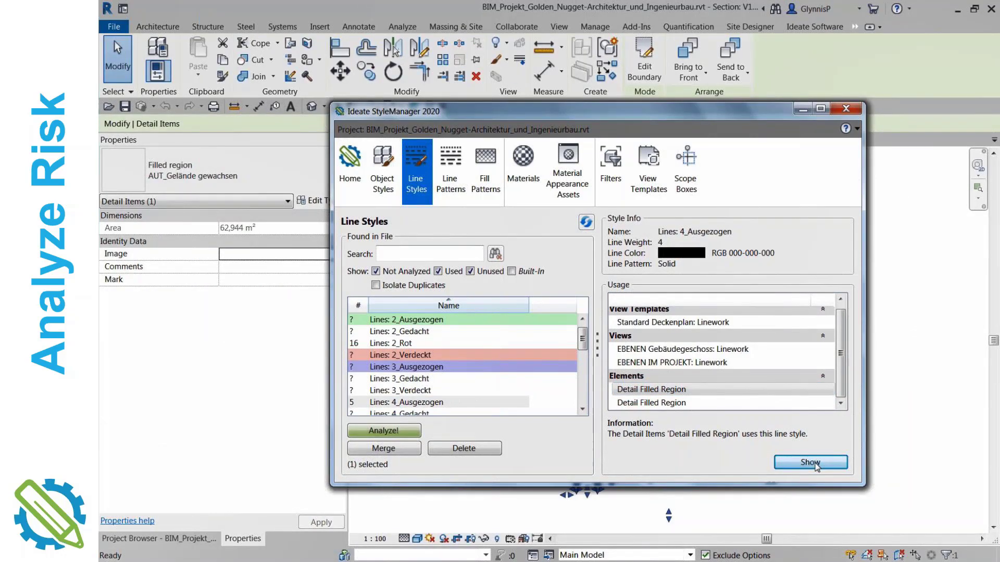
left_click(812, 463)
left_click_drag(716, 111, 390, 110)
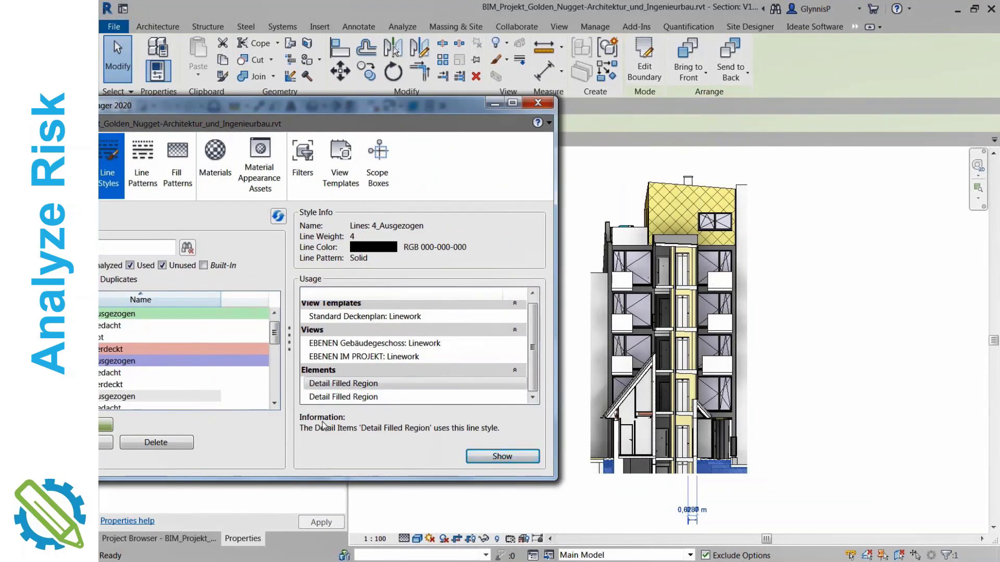
Step: Open the filled region's boundary for editing and select the whole boundary chain to check its line style
left_click(645, 65)
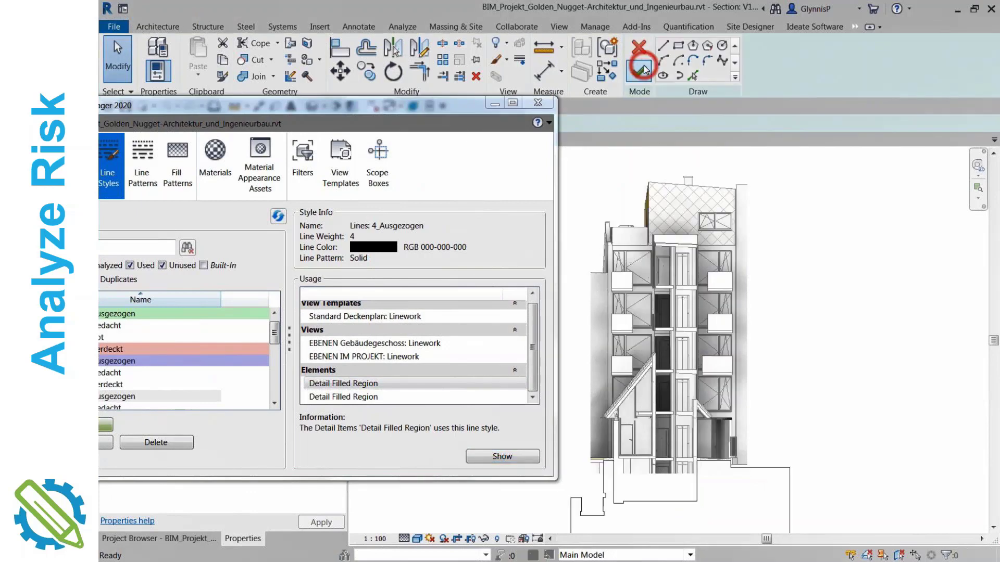
key("Tab")
left_click(784, 468)
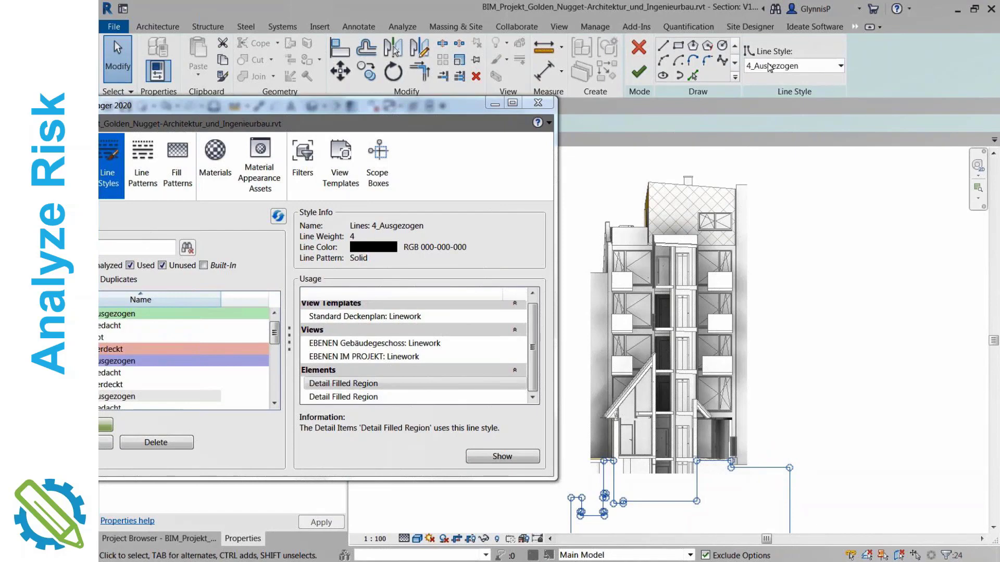
left_click_drag(437, 105, 656, 91)
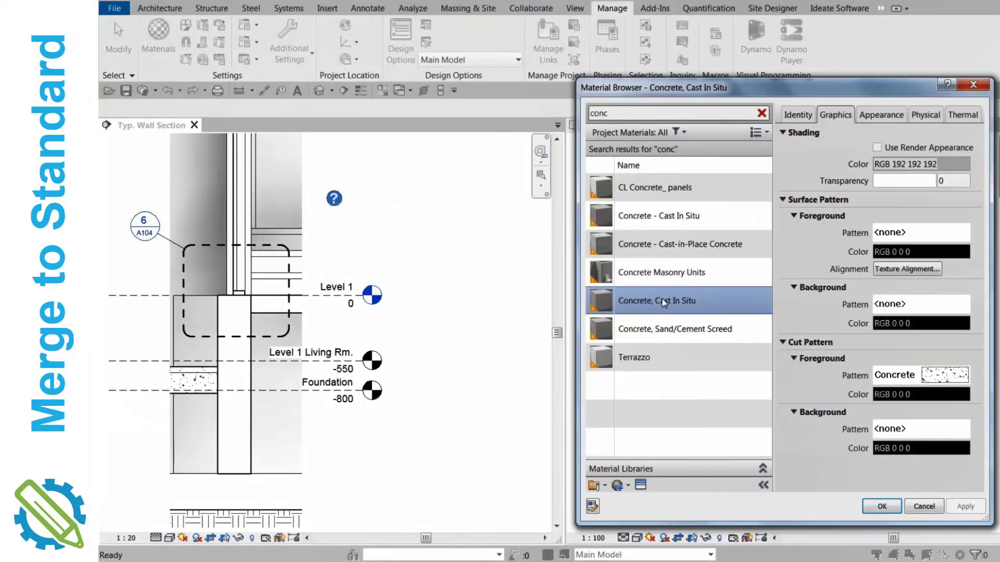
Step: Delete the "Concrete, Cast In Situ" material in the Material Browser, apply the change and close the browser
right_click(662, 300)
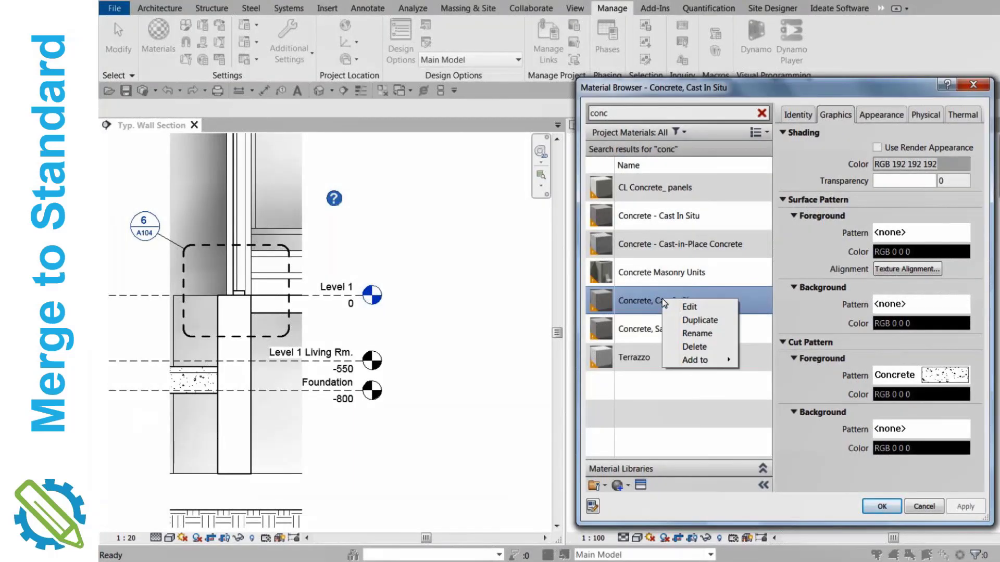
left_click(694, 346)
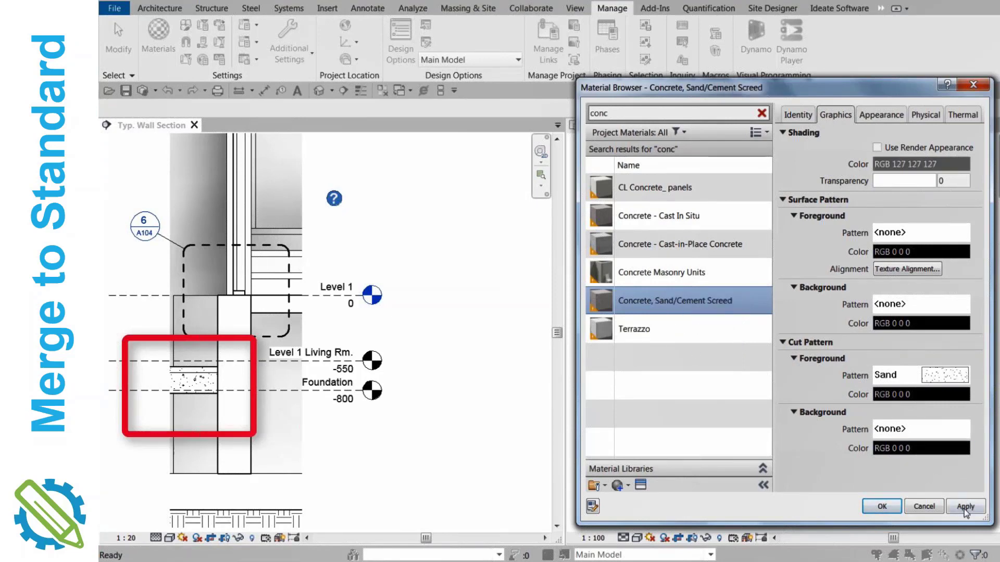
left_click(965, 508)
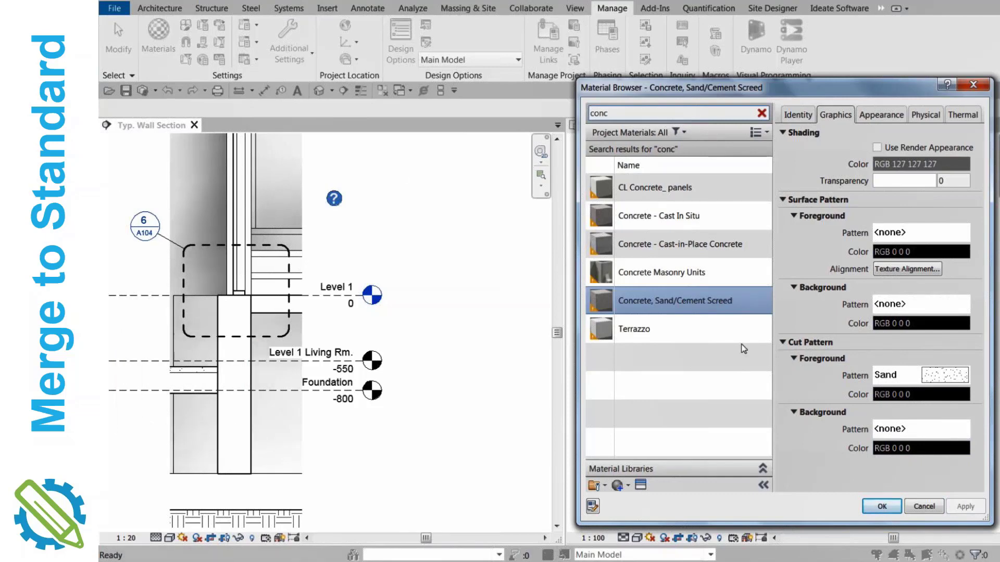
left_click(881, 506)
Step: Open Ideate StyleManager for the basic sample project and search its materials for "conc"
left_click(839, 8)
left_click(213, 41)
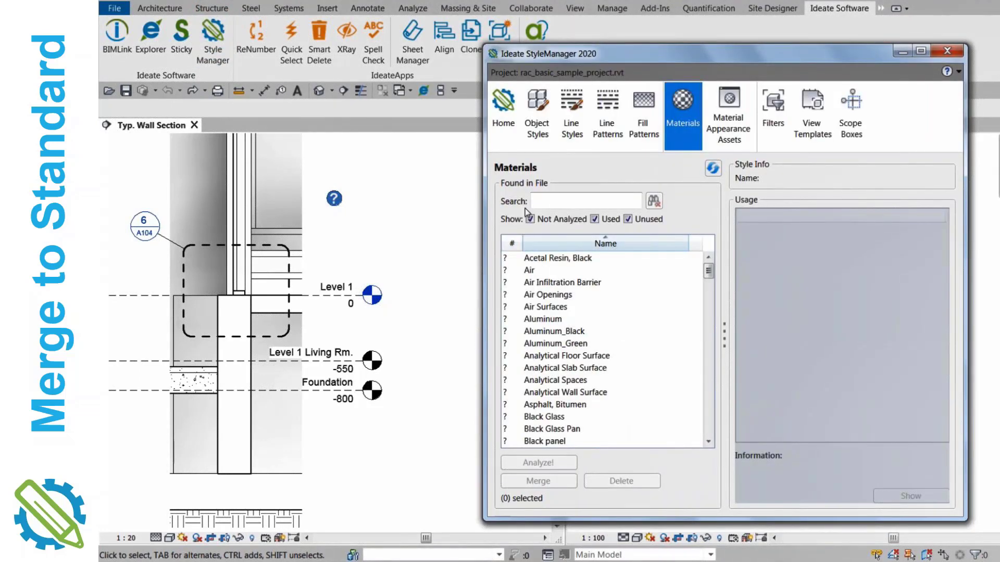
left_click(549, 200)
type("conc")
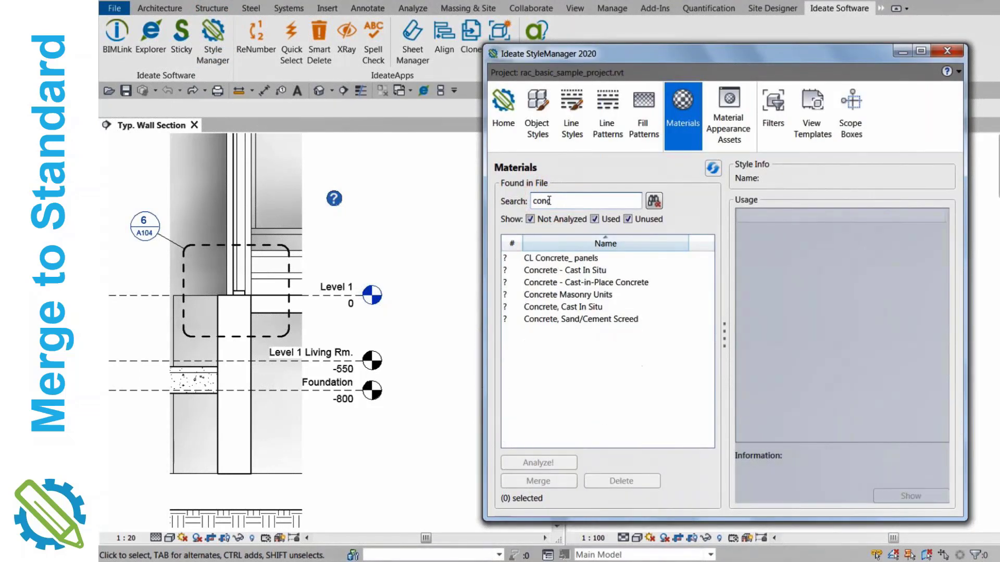
Step: Analyze the usage of all materials from CL Concrete_ panels through Concrete, Sand/Cement Screed
left_click(565, 258)
left_click(568, 318, "shift")
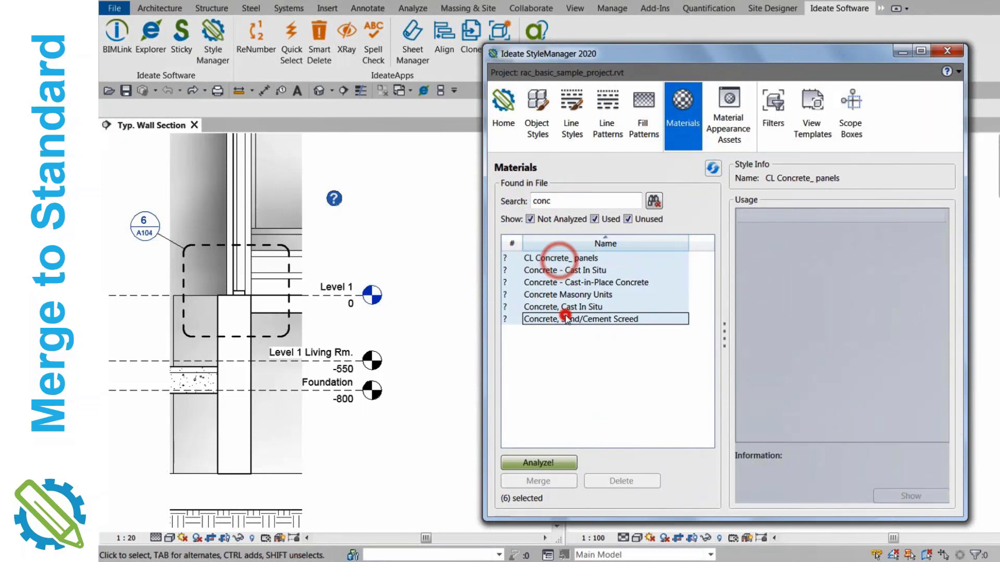
left_click(547, 461)
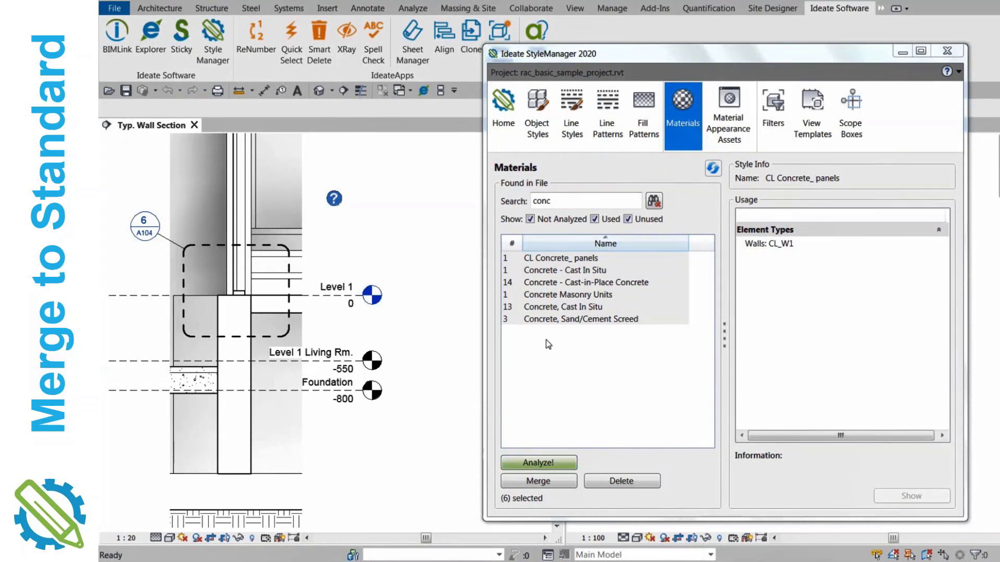
Step: Sort the concrete materials by descending usage count and view the usage of Concrete - Cast-in-Place Concrete
left_click(516, 242)
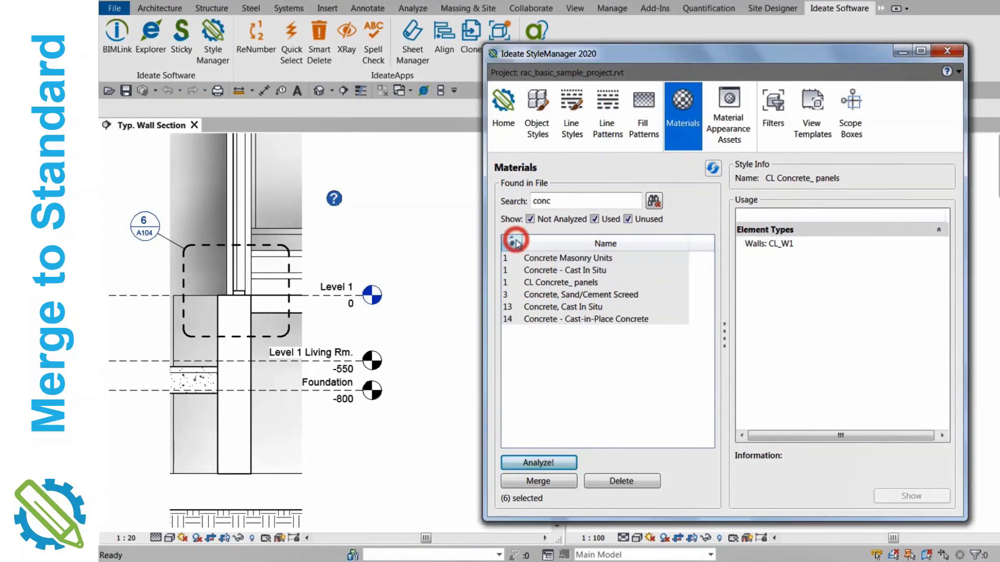
left_click(517, 242)
left_click(543, 258)
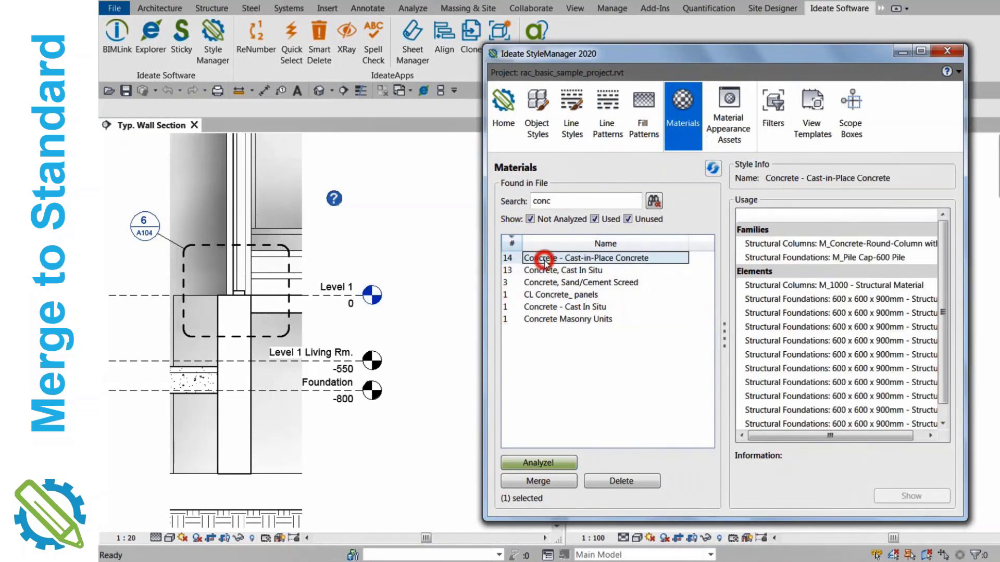
Step: Compare the usage of the materials Concrete, Cast In Situ and Concrete, Sand/Cement Screed
left_click(546, 270)
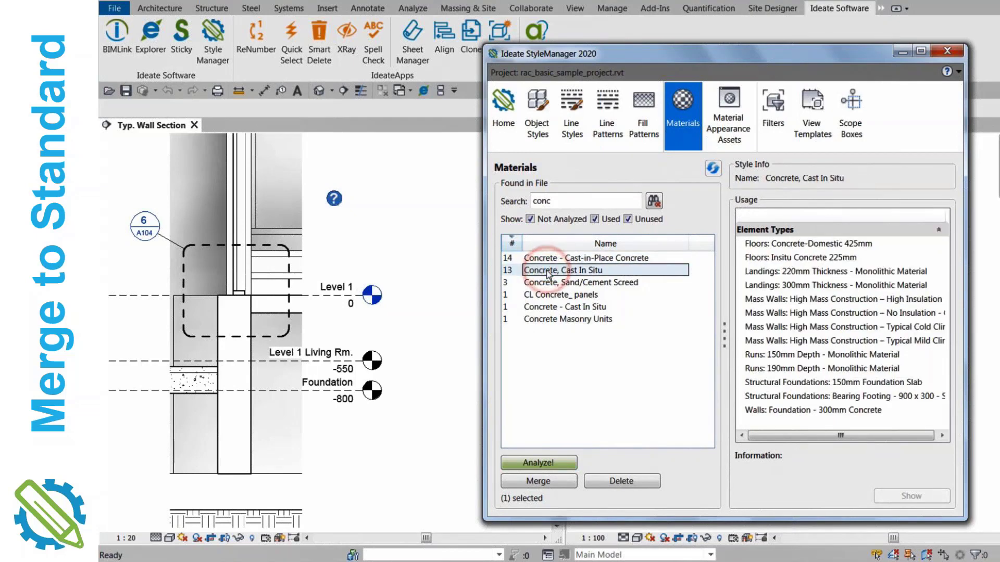
left_click(545, 283)
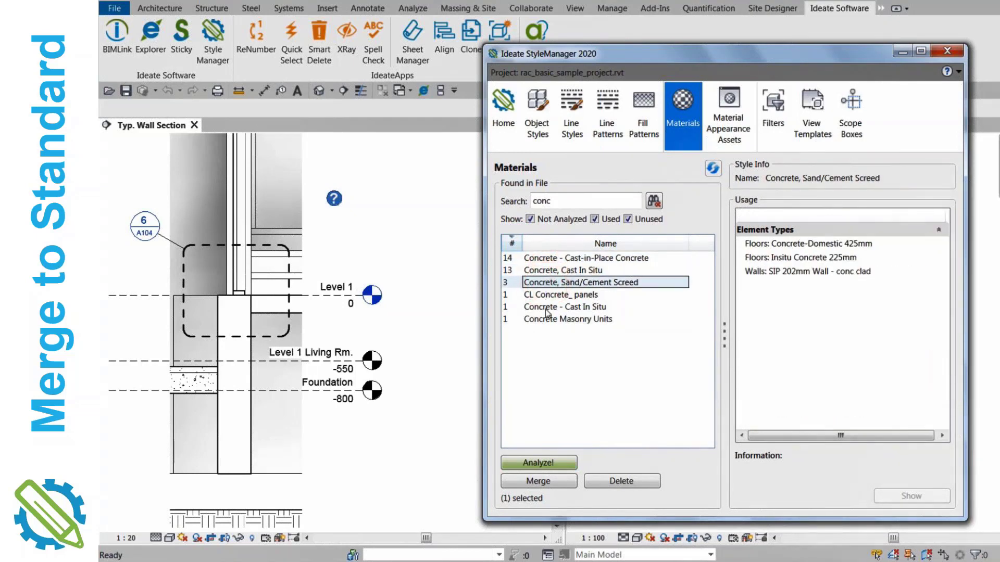
left_click(549, 271)
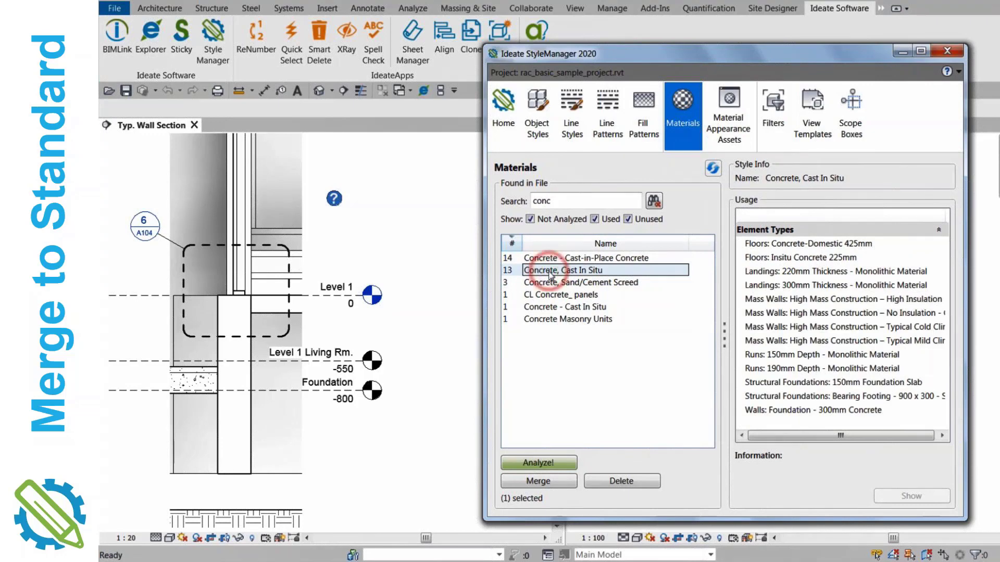
Step: Examine how the floor, landing, mass wall, run and foundation slab types use the Concrete, Cast In Situ material
left_click(797, 258)
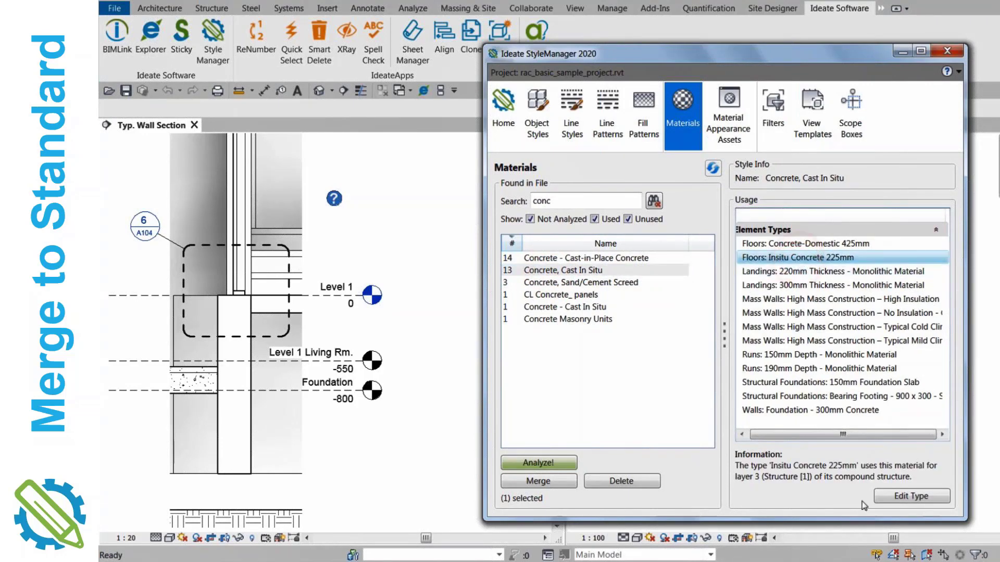
left_click(794, 244)
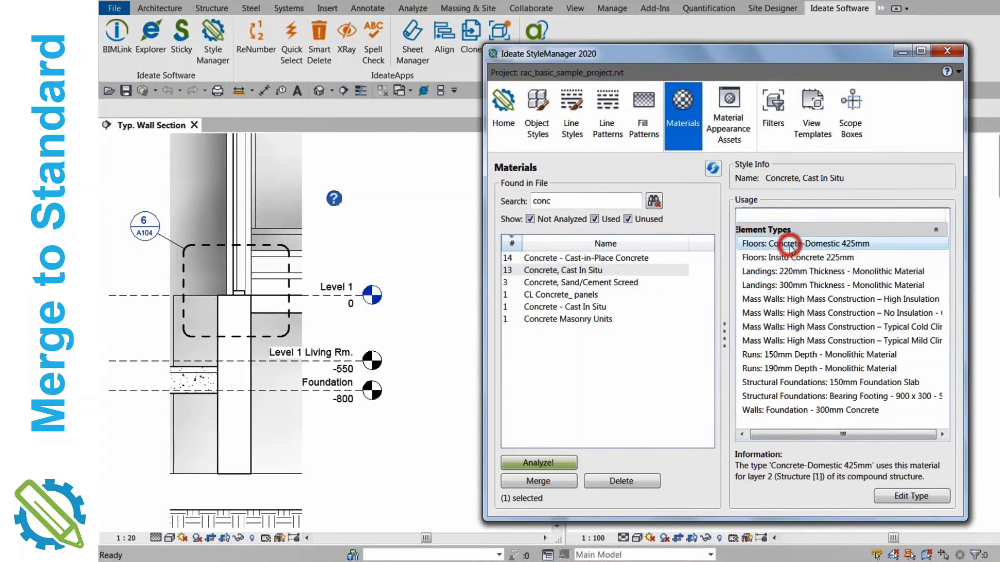
left_click(796, 271)
left_click(792, 299)
left_click(794, 354)
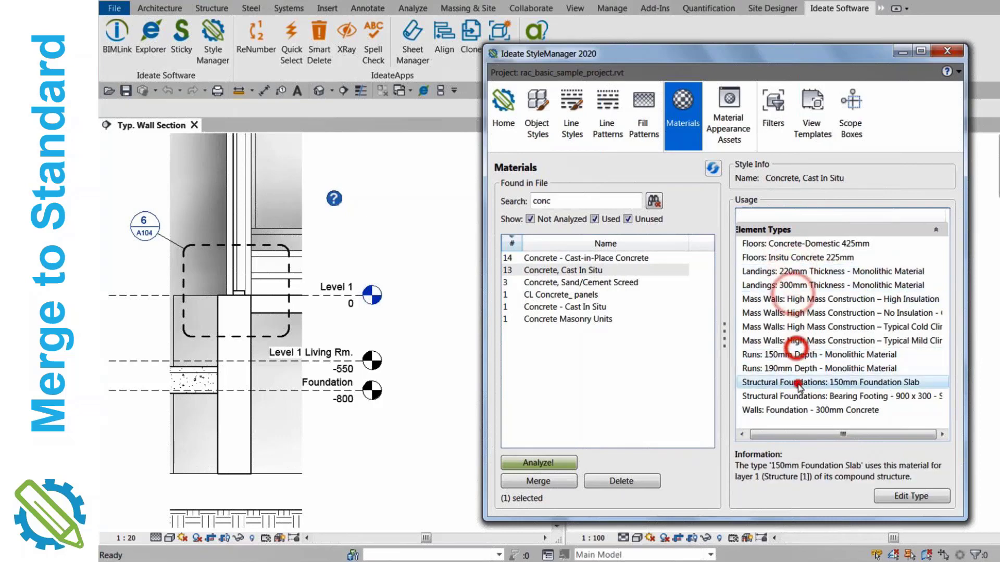
left_click(797, 382)
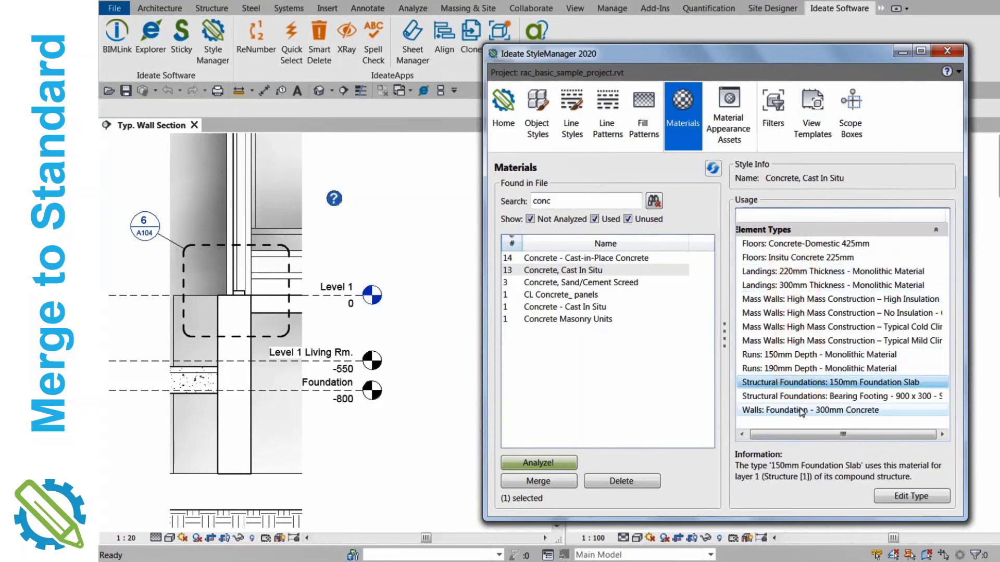
Step: Open the Concrete-Domestic 425mm floor type for editing, check the material of its second structure layer, and close it without changes
left_click(803, 243)
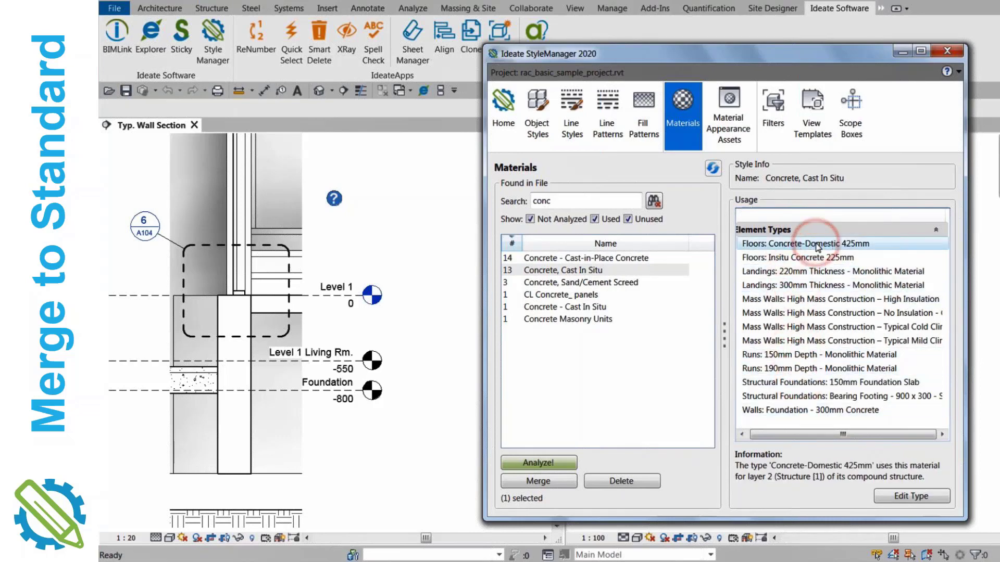
left_click(902, 497)
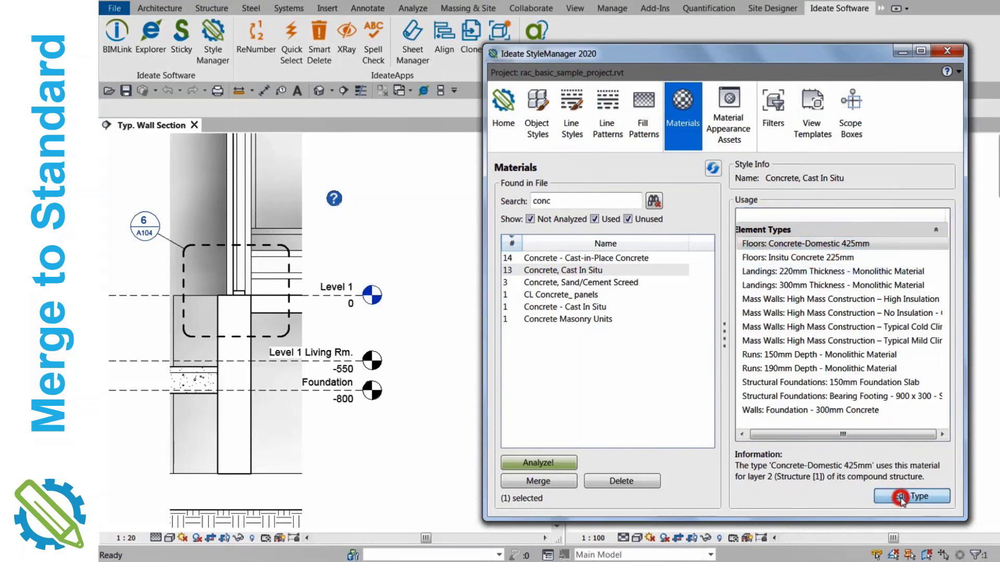
left_click(360, 224)
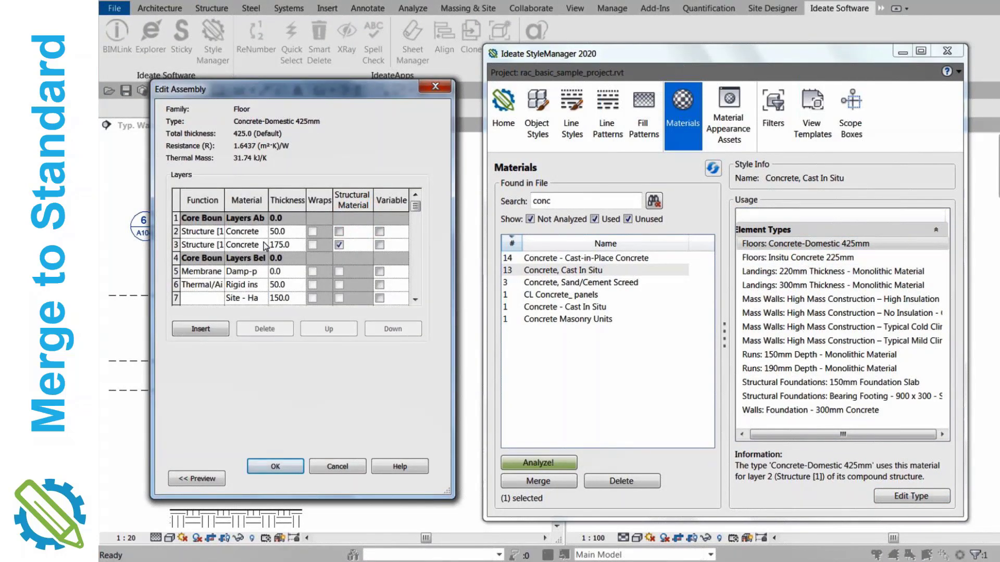
double_click(269, 196)
left_click(298, 245)
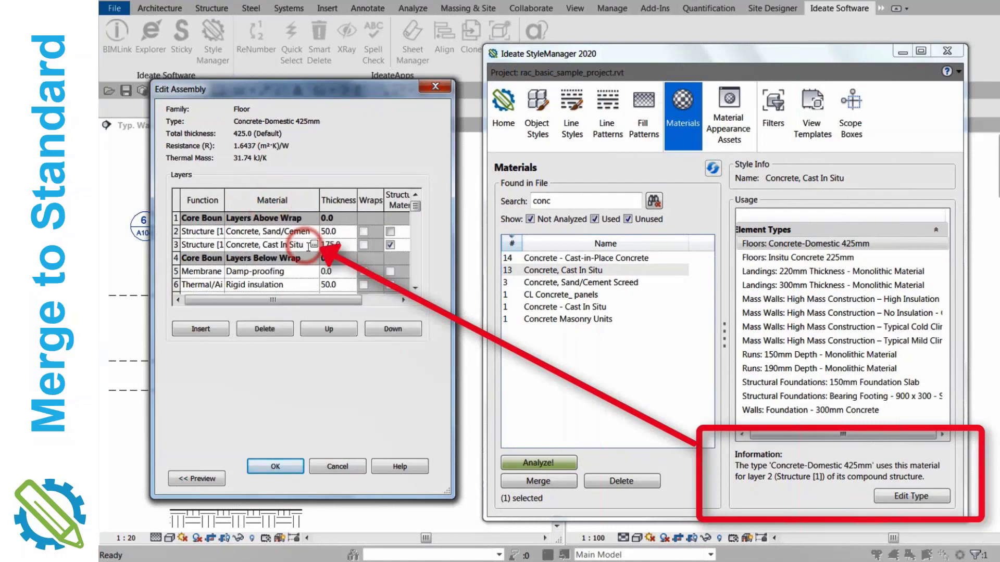
left_click(331, 468)
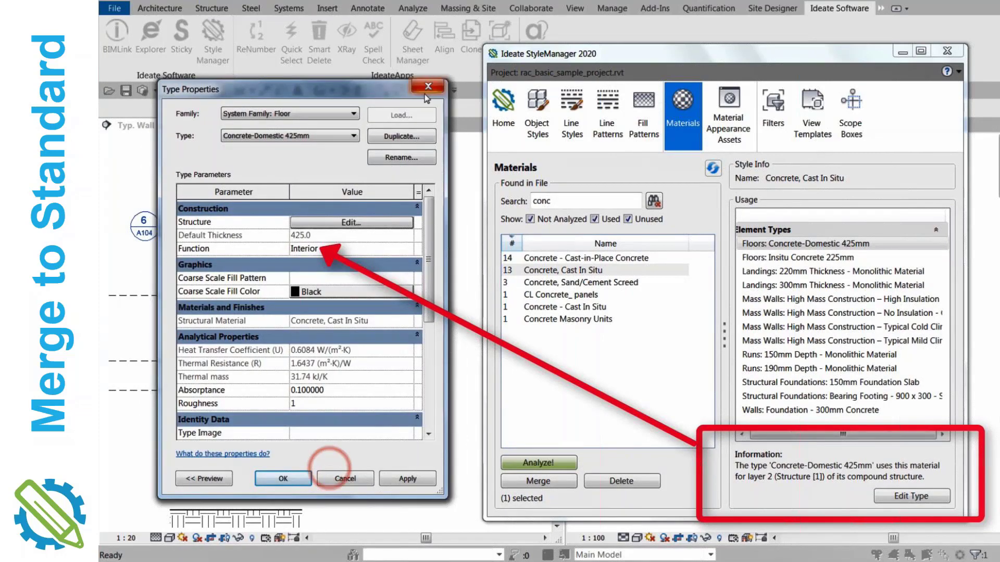
left_click(333, 474)
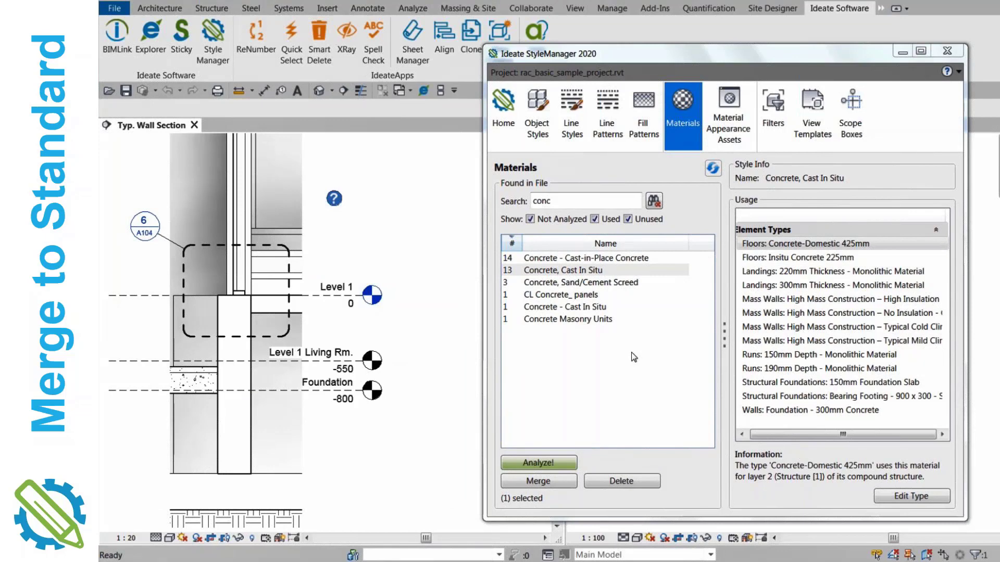
Step: Check how the 220mm landing and the High Insulation mass wall use Concrete, Cast In Situ
left_click(578, 270)
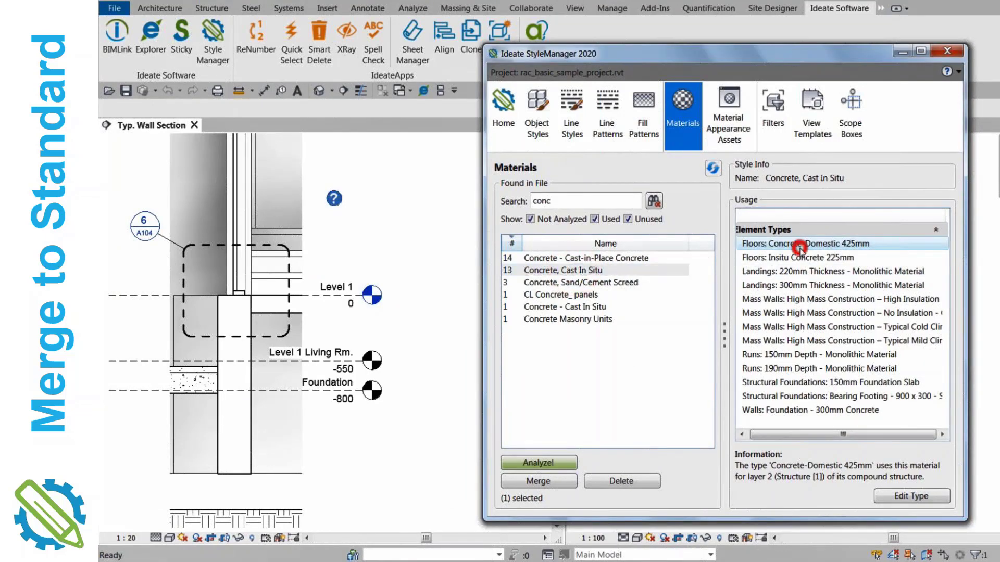
left_click(799, 270)
left_click(801, 300)
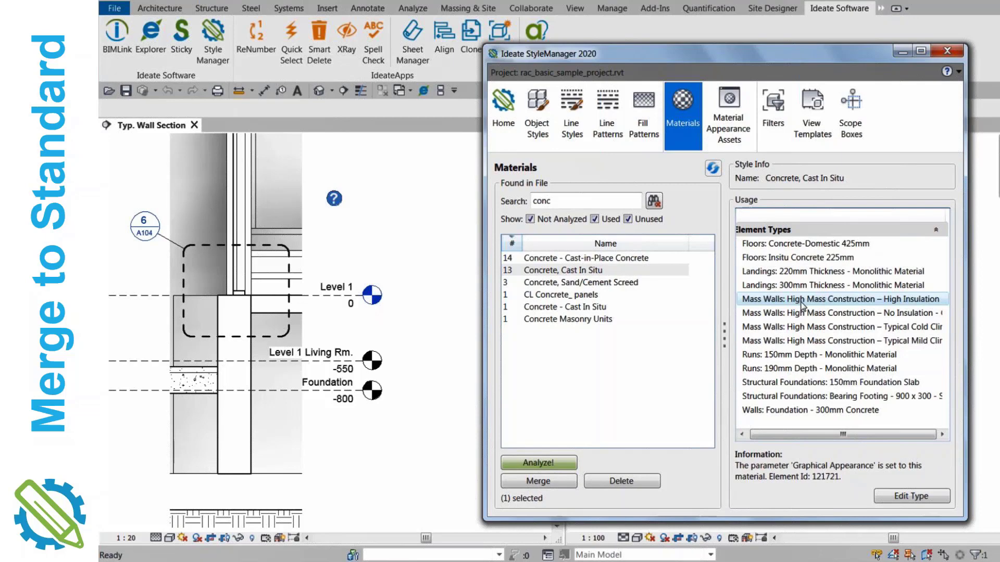
Step: Merge Concrete, Cast In Situ and Concrete - Cast-in-Place Concrete into Concrete - Cast In Situ as the target material
left_click(585, 308)
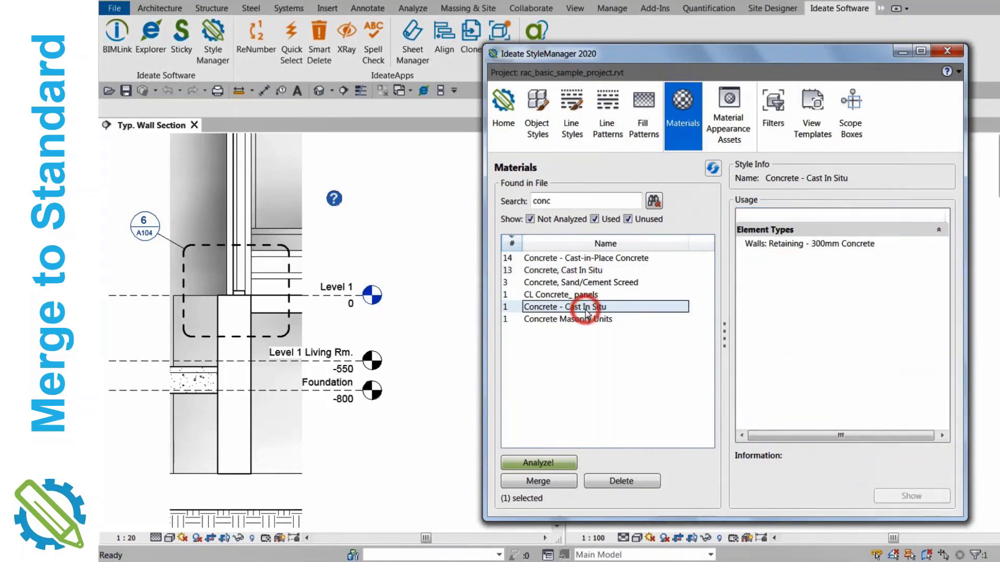
left_click(578, 270, "ctrl")
left_click(575, 257, "ctrl")
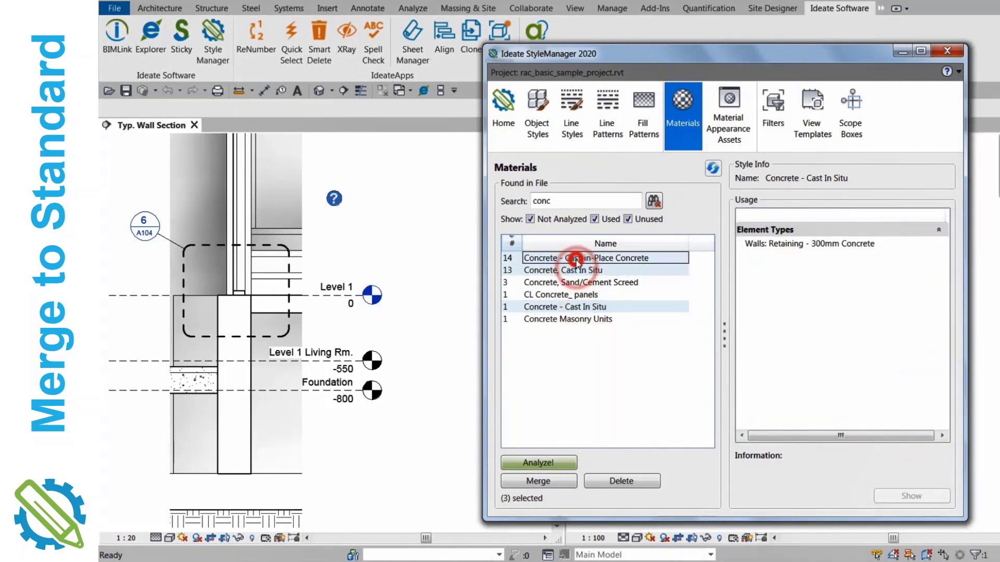
left_click(553, 480)
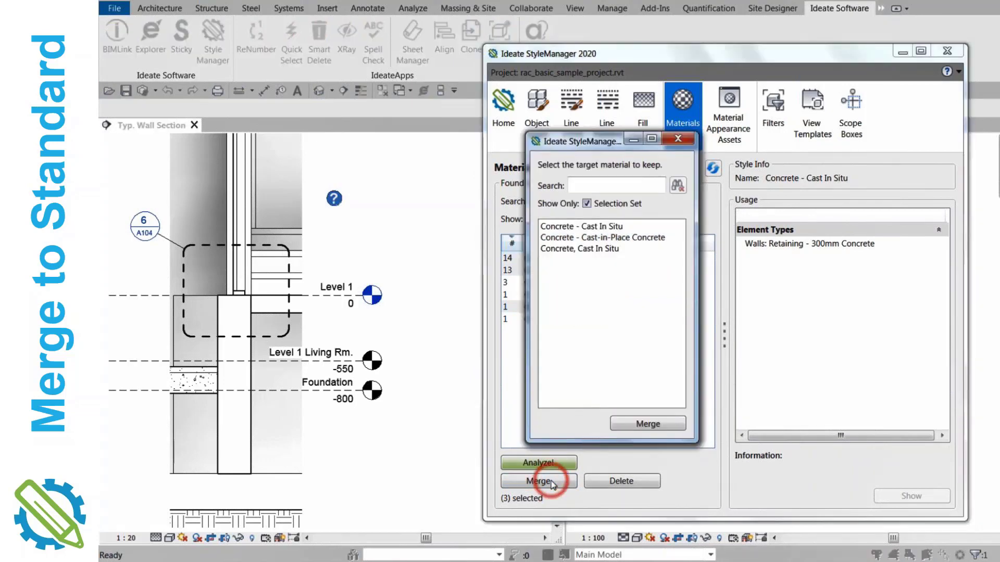
left_click(602, 227)
left_click(645, 422)
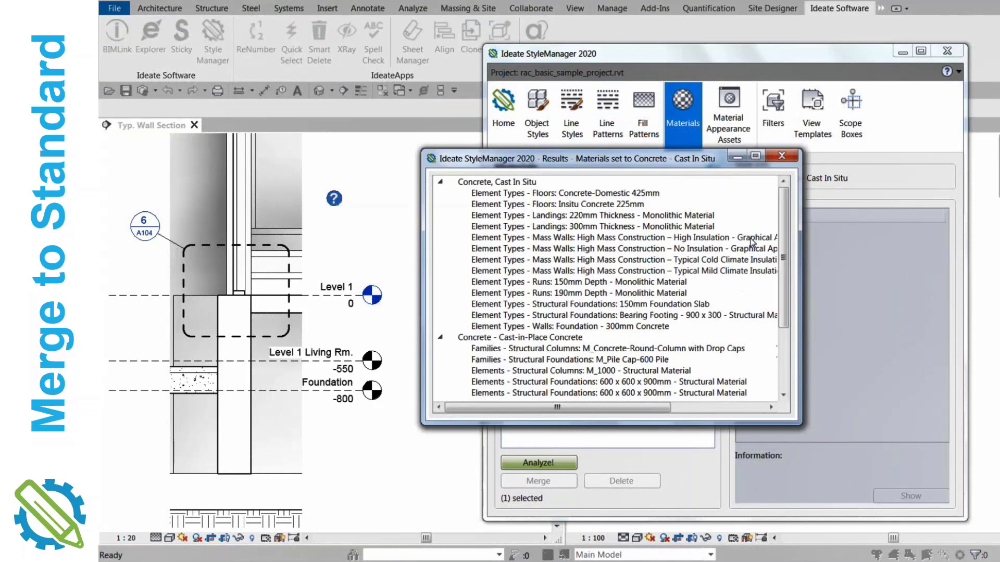
Step: Review the merge results for the replaced element types, parameters and families, including M_Pile Cap-600 Pile, and close the report
left_click_drag(800, 229, 969, 245)
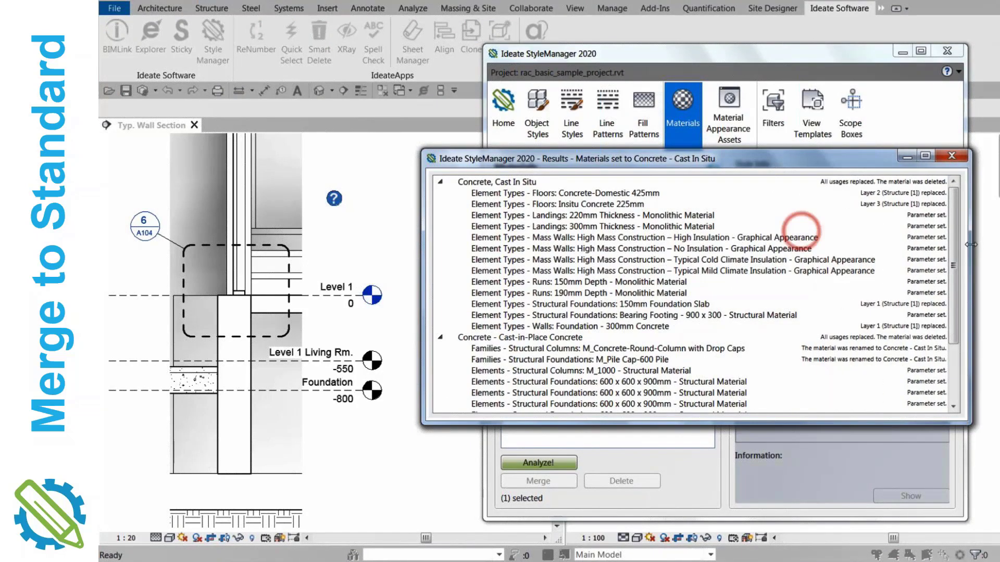
left_click(878, 193)
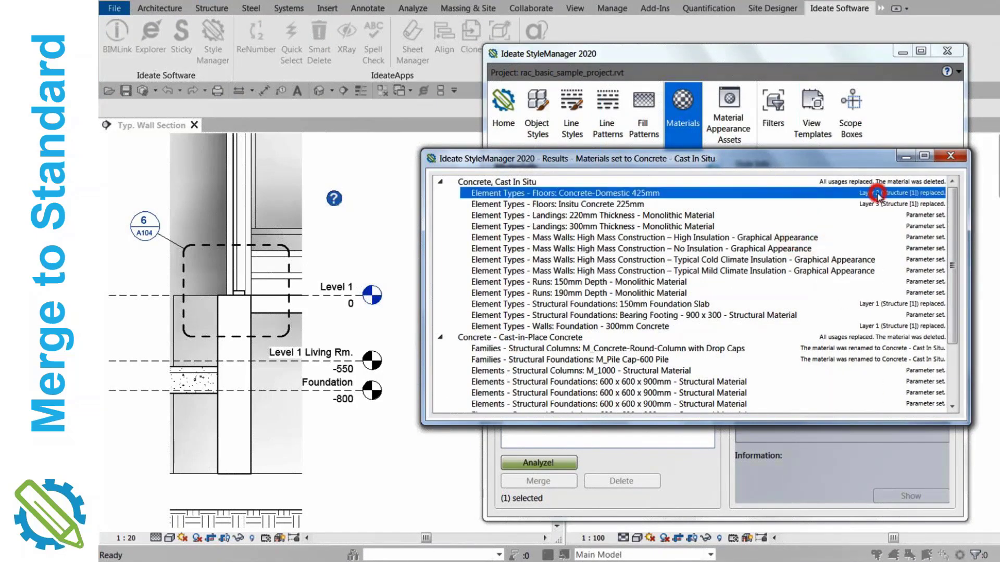
left_click(909, 238)
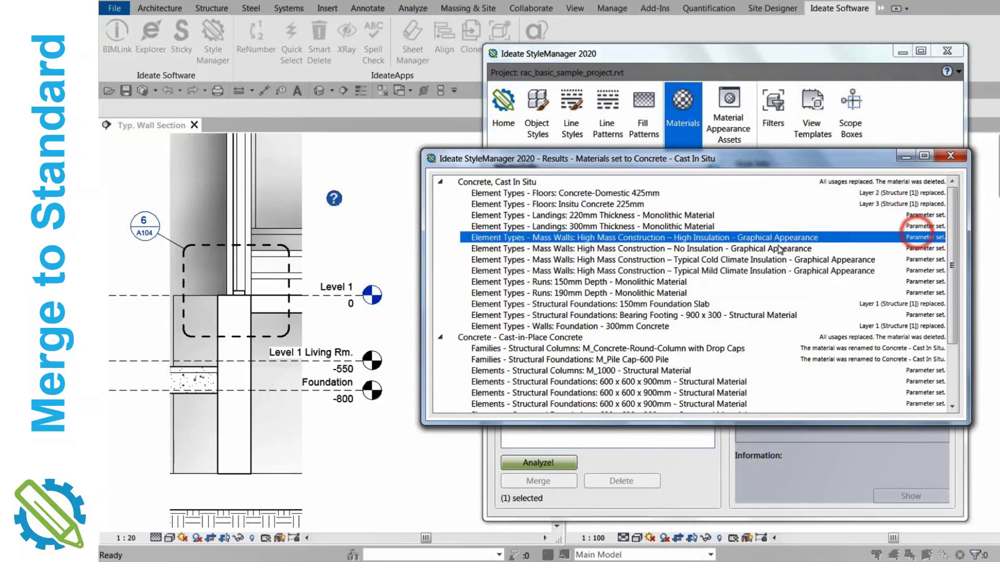
left_click_drag(953, 214, 957, 308)
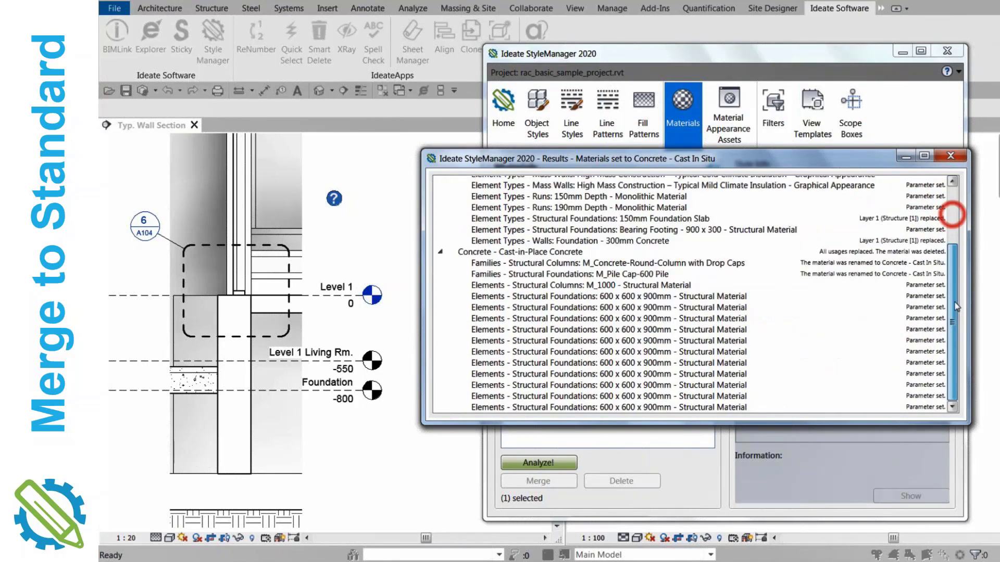
left_click(636, 274)
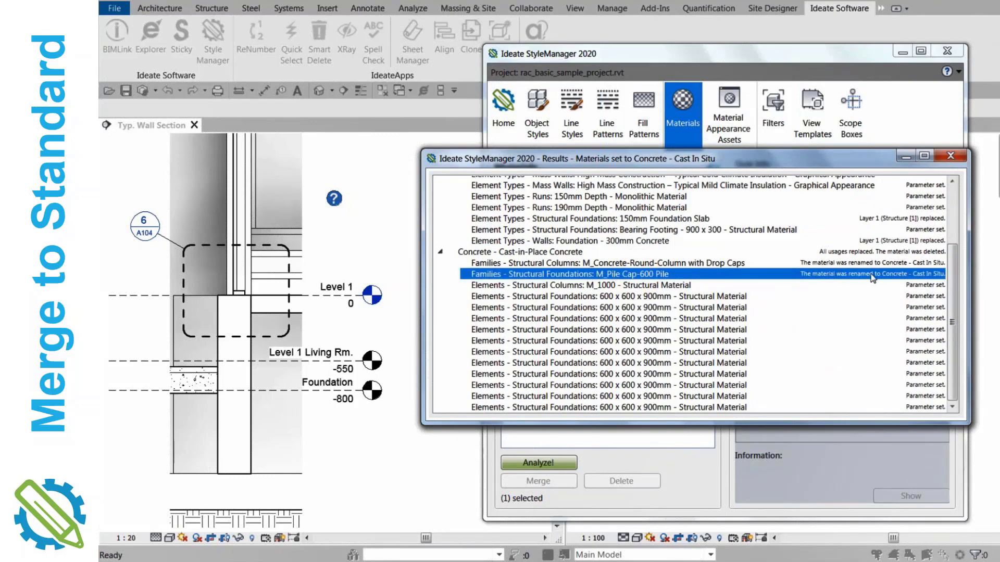
left_click(950, 156)
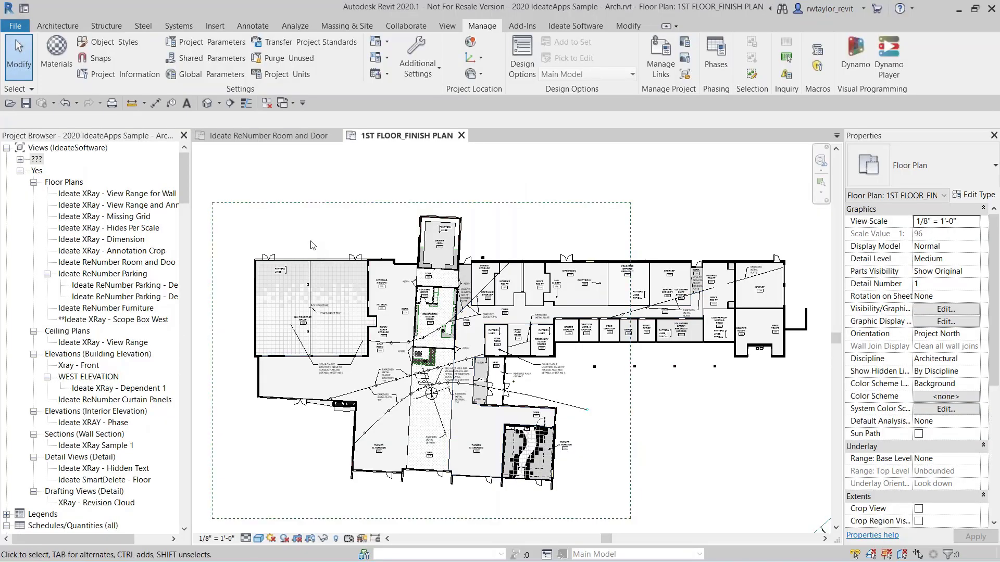
Step: Open the visibility overrides of the 1ST FLOOR_FINISH PLAN view and examine its imported categories, including the layers of track2.dwg
key("v")
key("v")
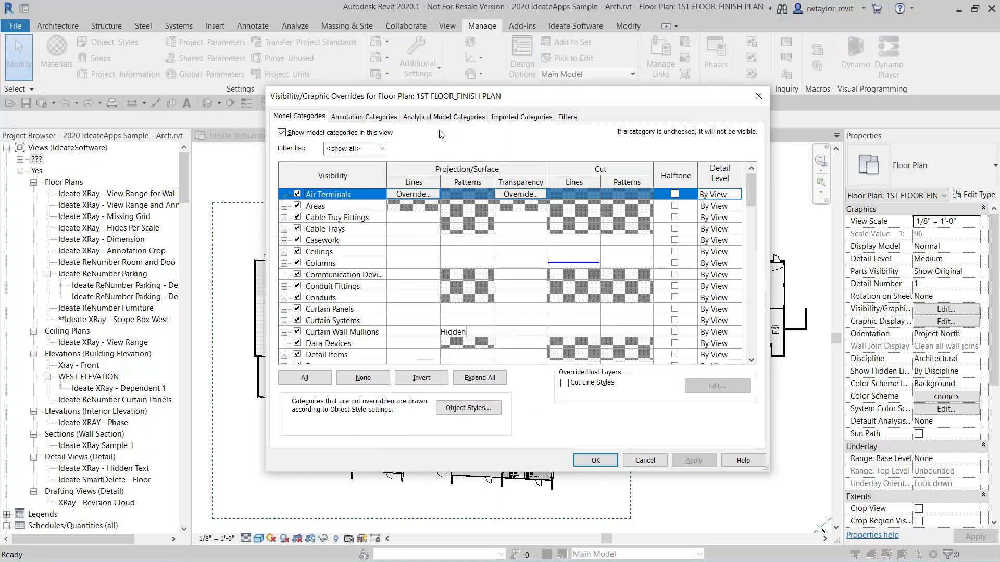
left_click(512, 118)
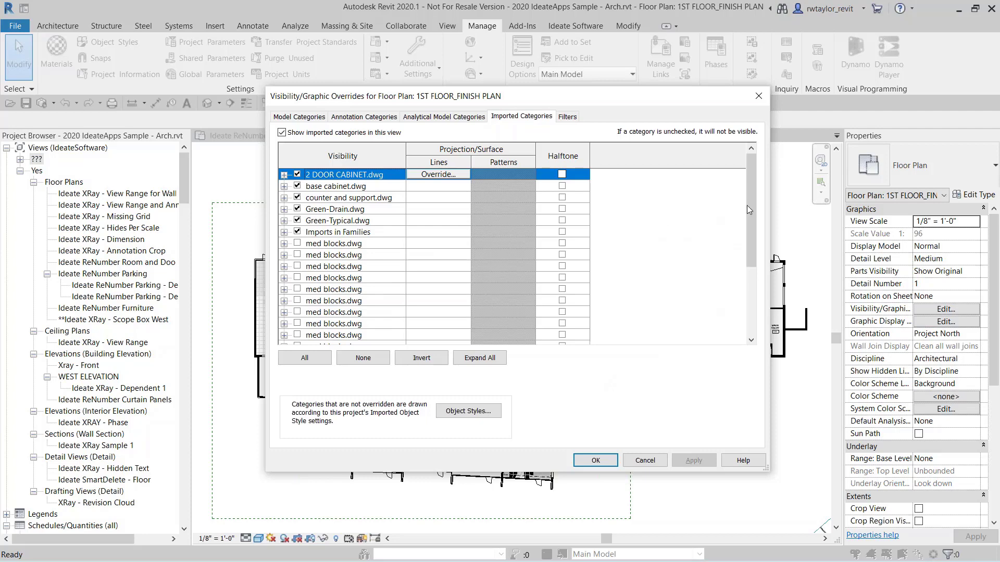
left_click_drag(750, 207, 744, 283)
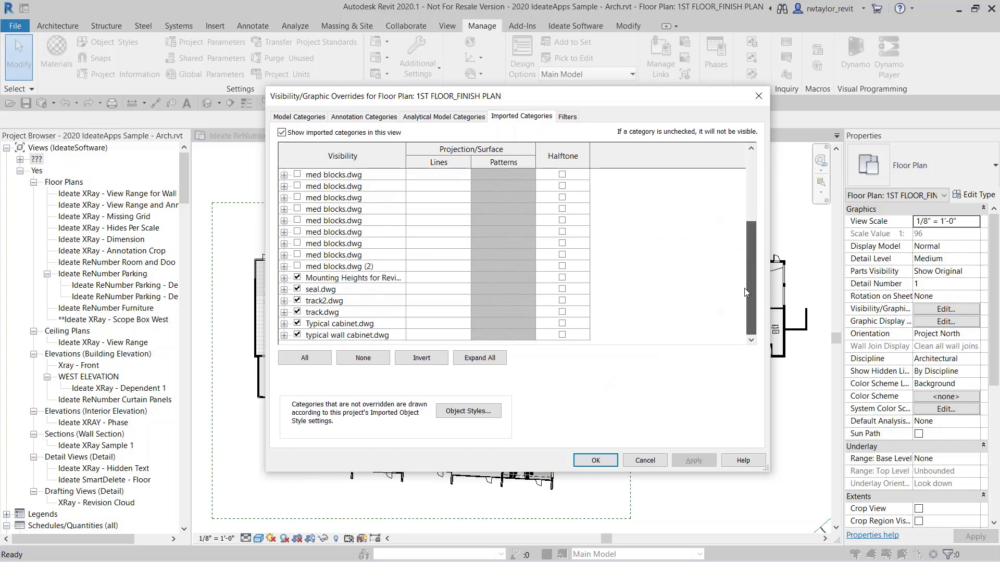
left_click(283, 301)
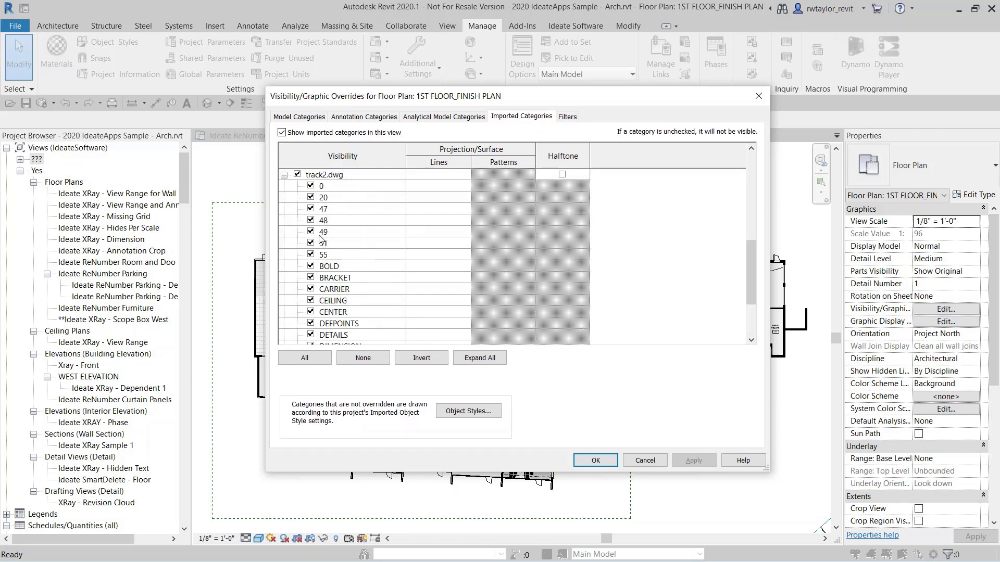
left_click(289, 177)
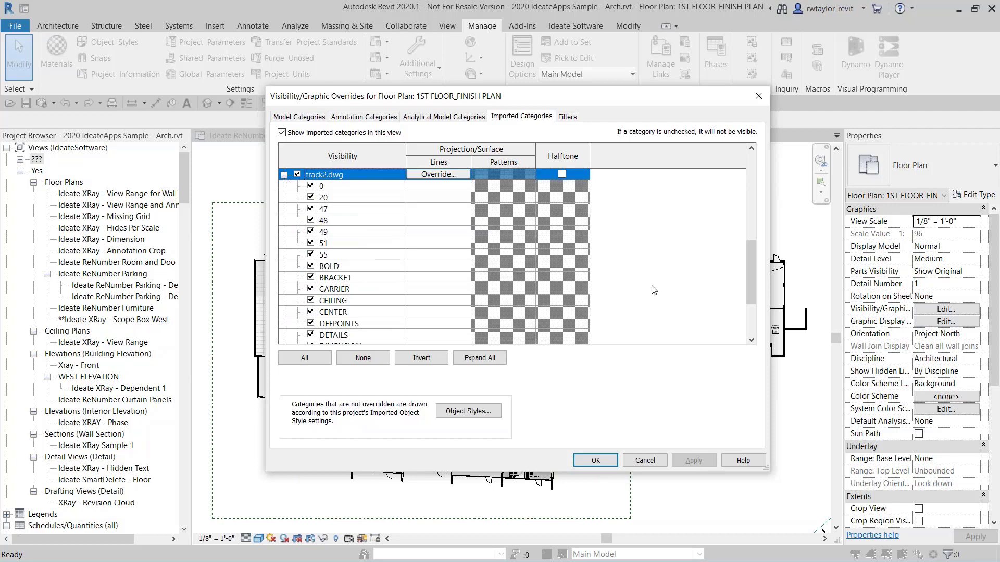
left_click(283, 175)
left_click_drag(747, 273, 751, 206)
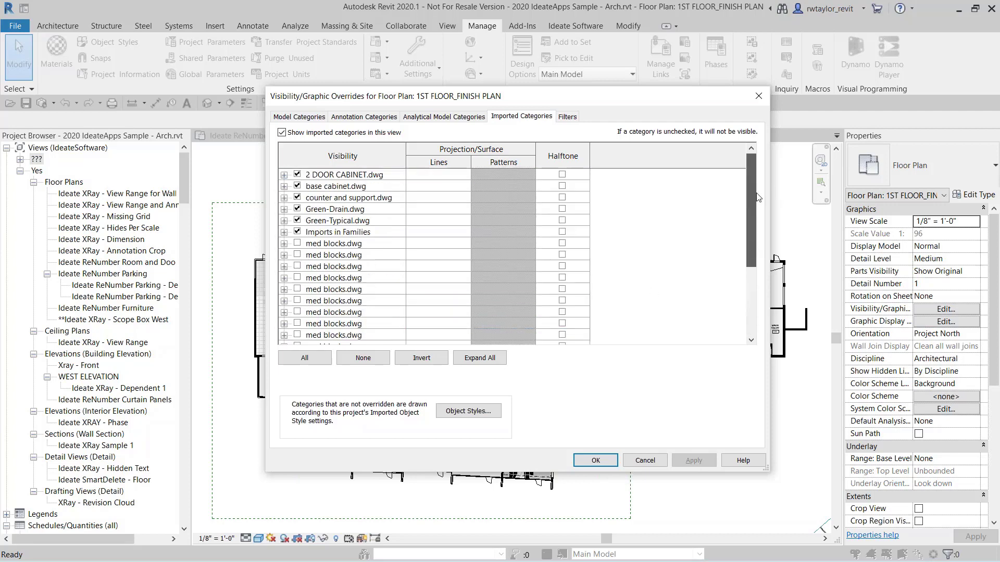
Step: Expand Imports in Families and look through its list of imported layers
left_click(284, 232)
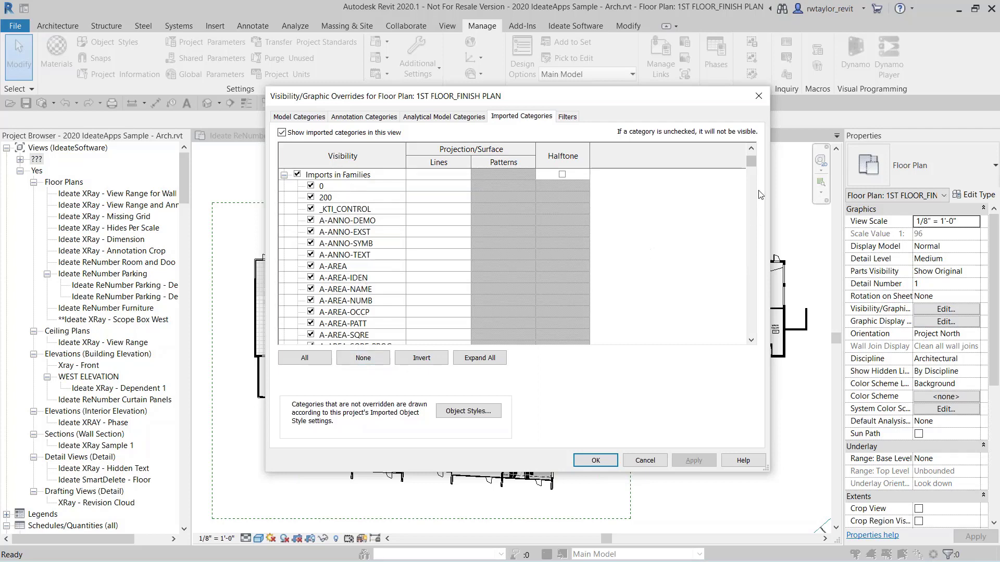
left_click(751, 339)
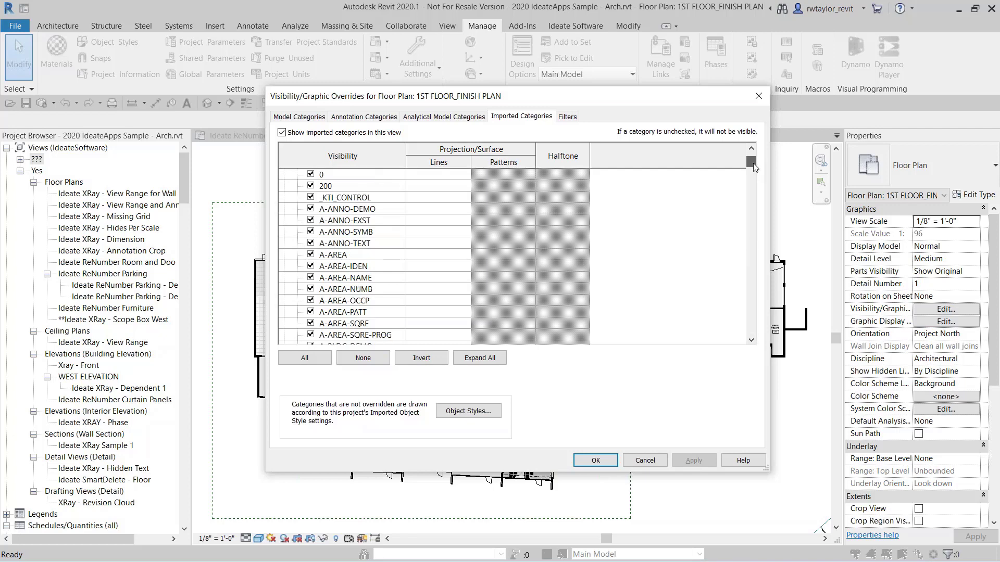
left_click_drag(751, 161, 751, 237)
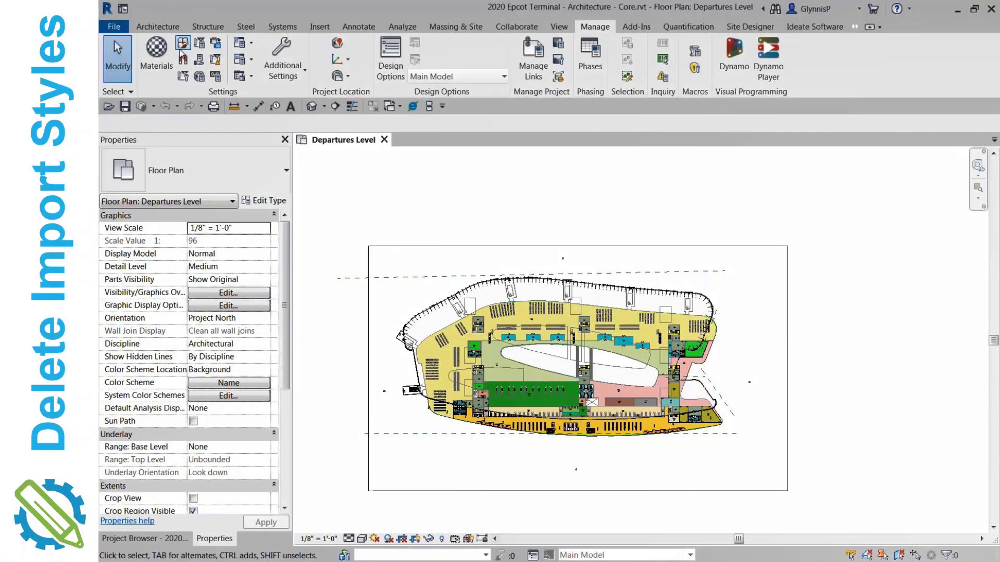
Step: Examine the imported objects in the project's Object Styles and close the dialog without changes
left_click(182, 48)
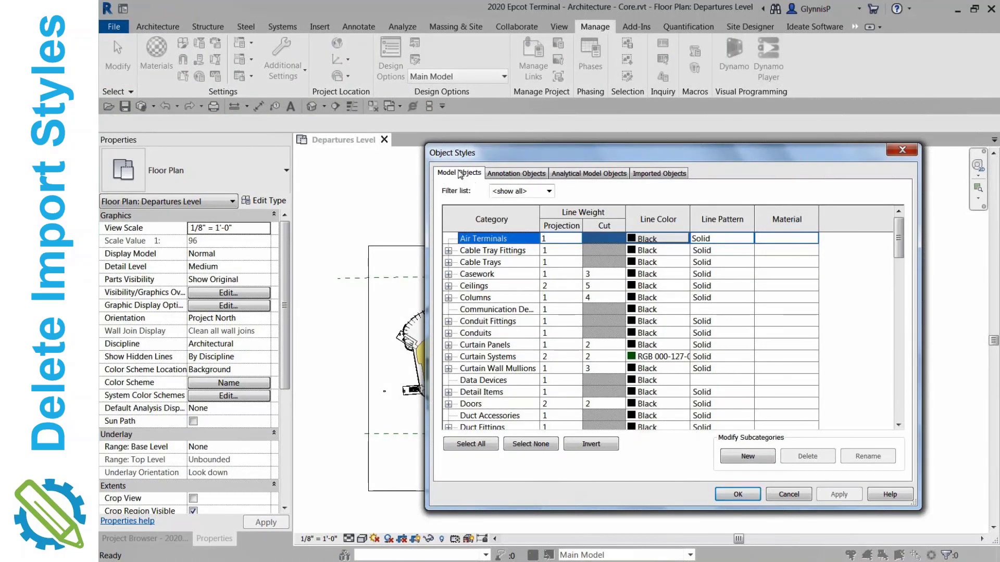
left_click(672, 174)
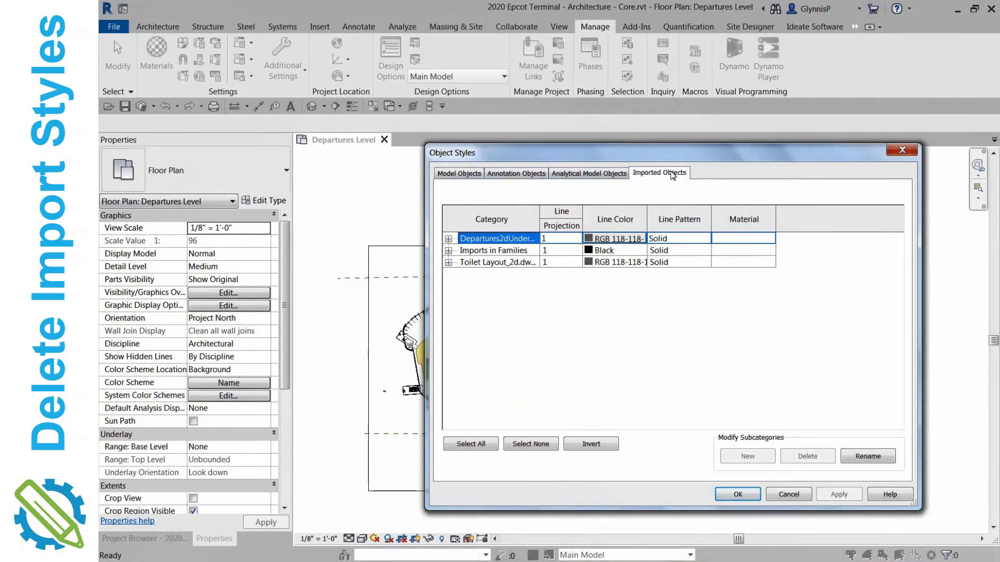
key("Escape")
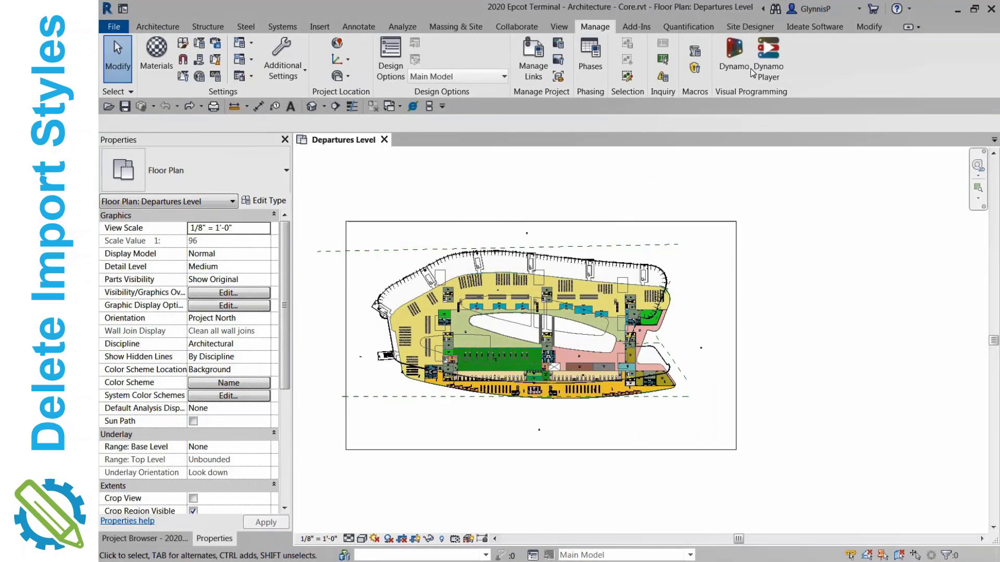
Step: Open the object styles in Ideate StyleManager and limit the list to imported styles
left_click(814, 26)
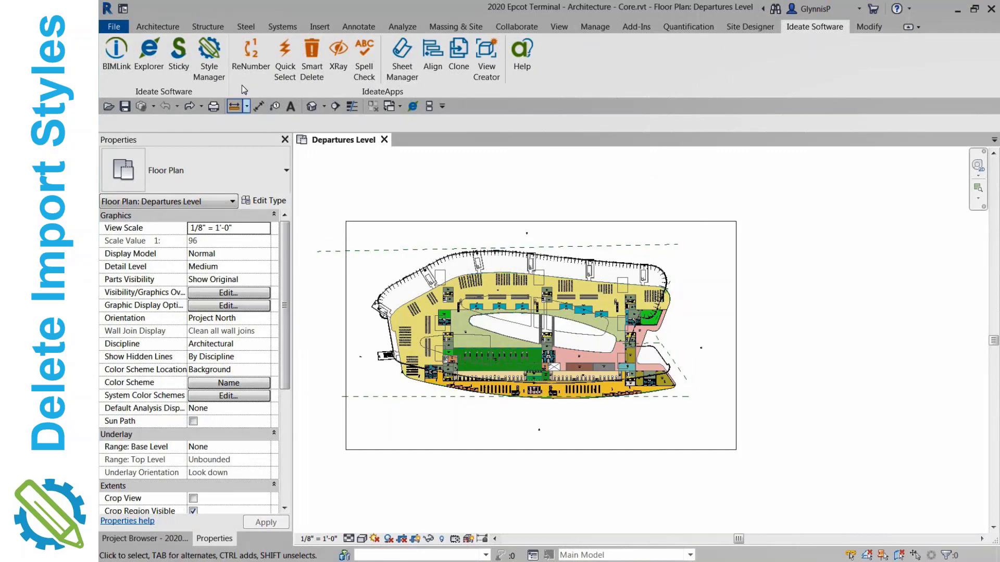
left_click(218, 53)
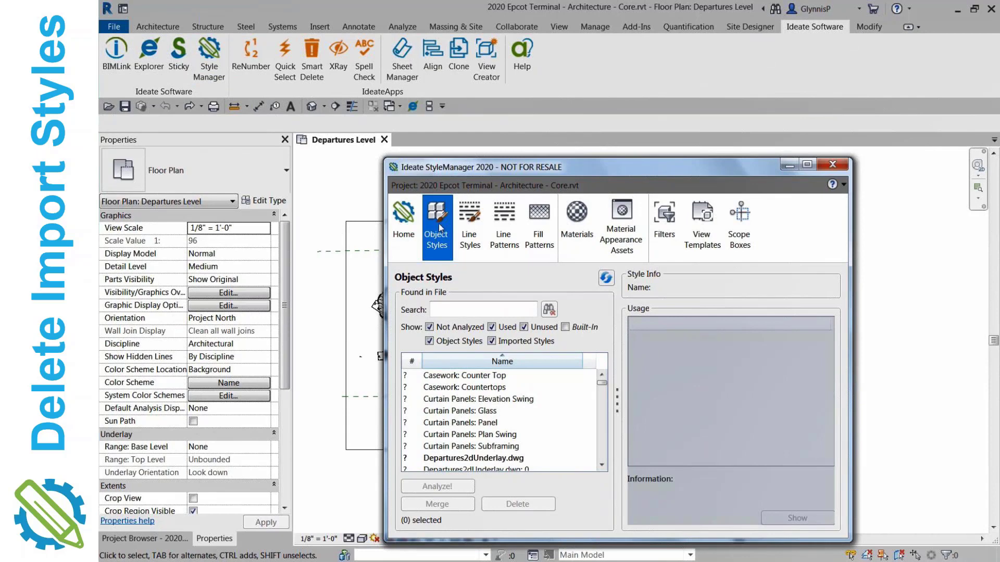
left_click(429, 341)
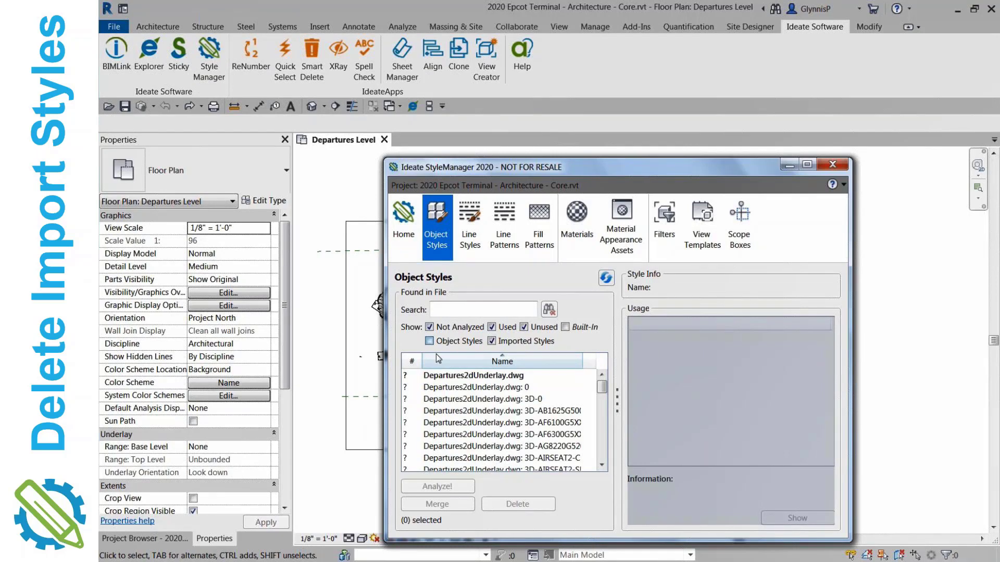
Step: Look through the imported styles and analyze the usage of Toilet Layout_2d.dwg (2)
left_click(448, 377)
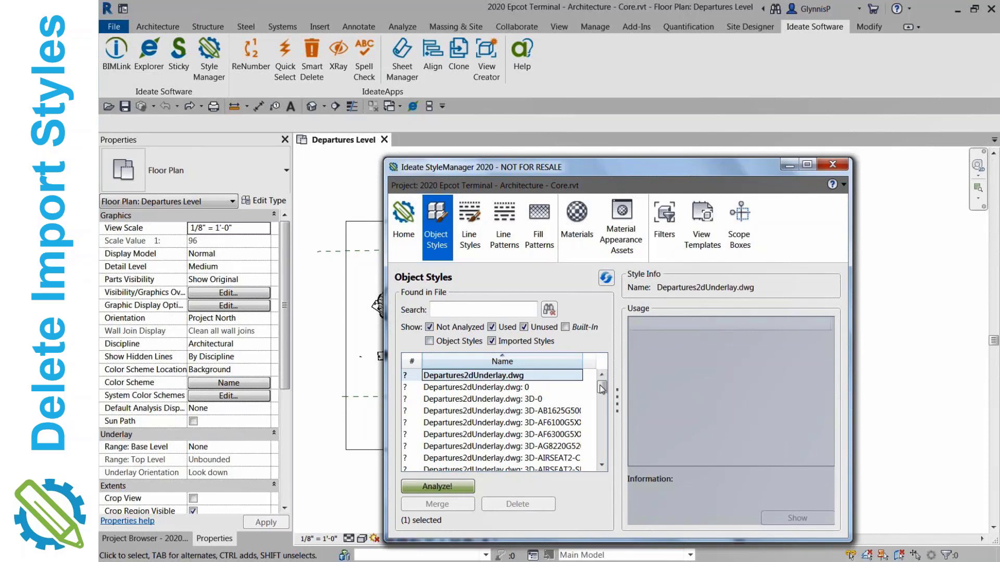
left_click_drag(602, 392, 604, 416)
left_click_drag(605, 423, 583, 446)
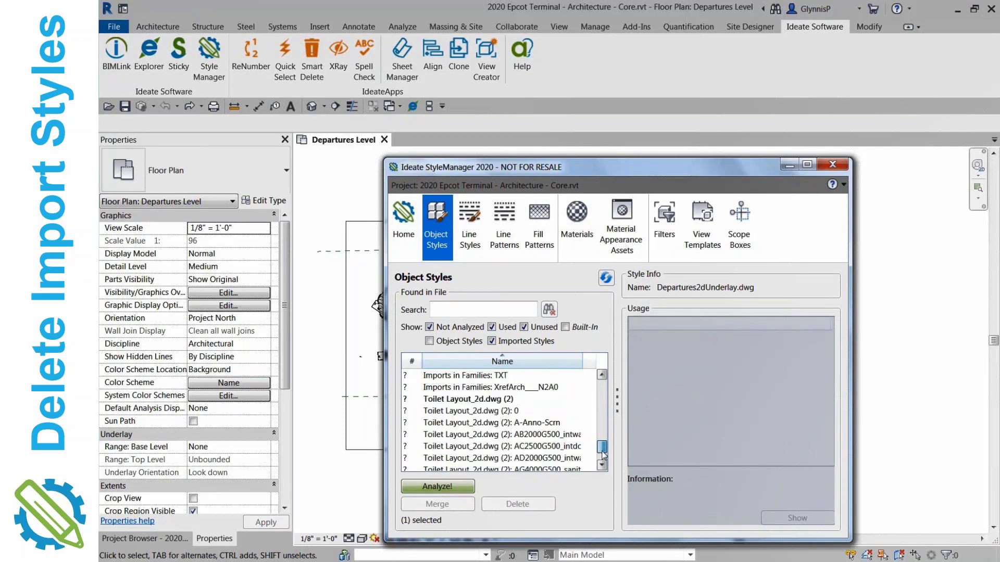
left_click(475, 401)
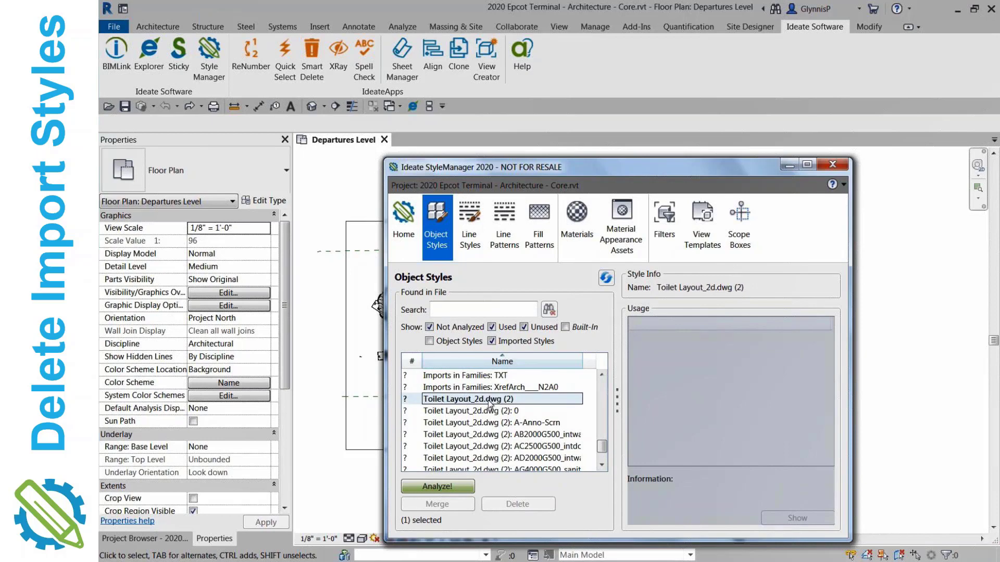
key("Return")
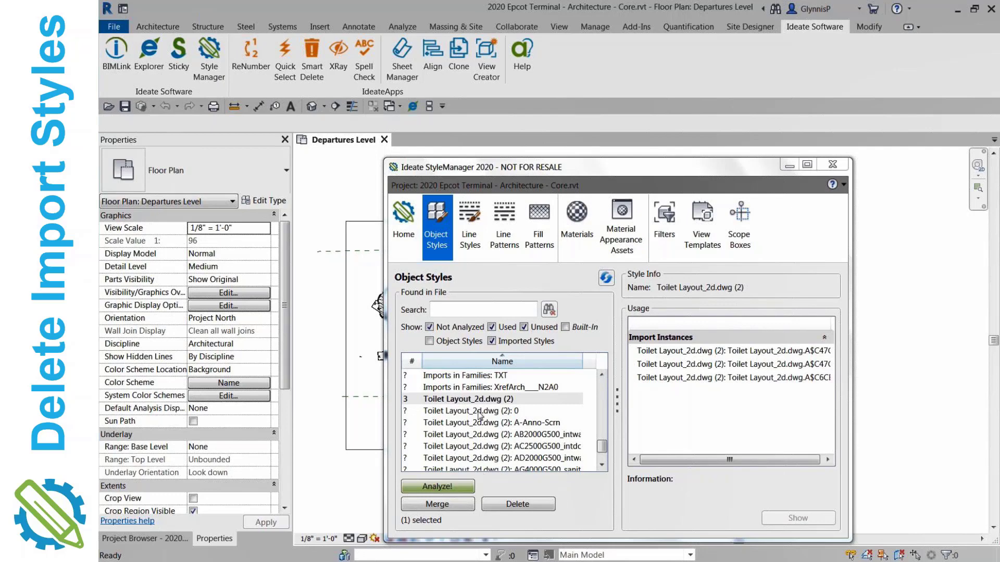
Step: Show the first import instance of Toilet Layout_2d.dwg (2) in a view and move the StyleManager window clear of it
left_click(730, 352)
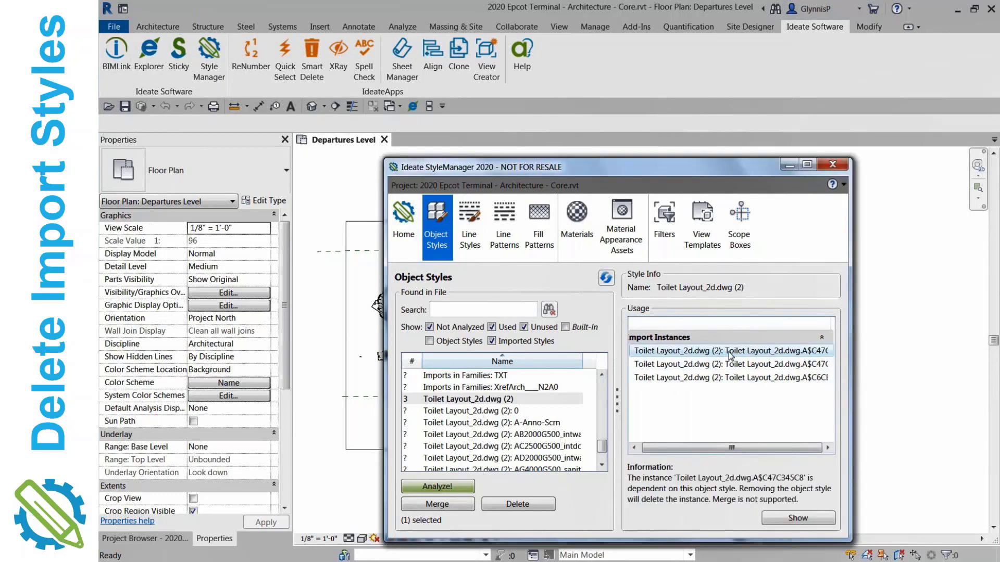
left_click(795, 519)
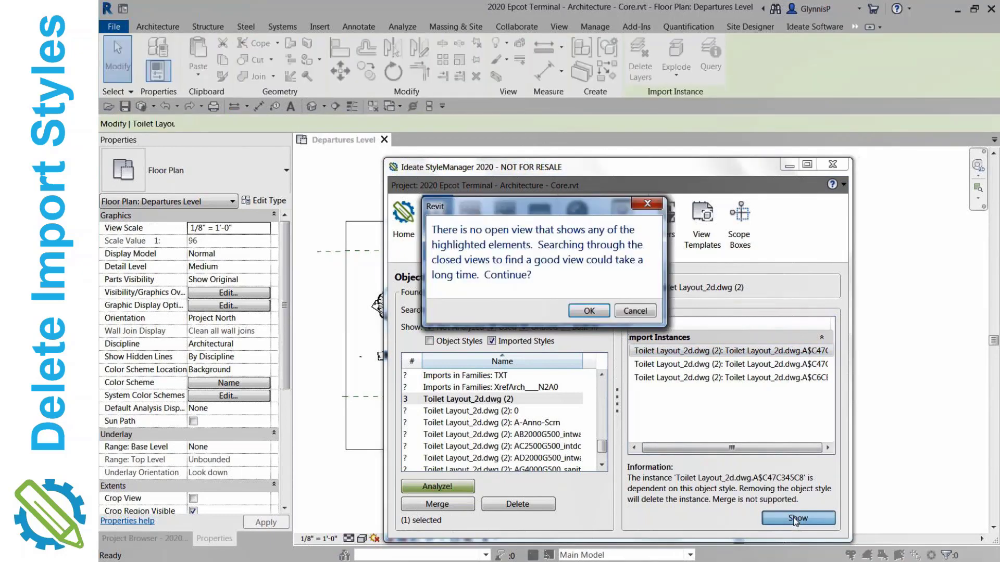
left_click(579, 314)
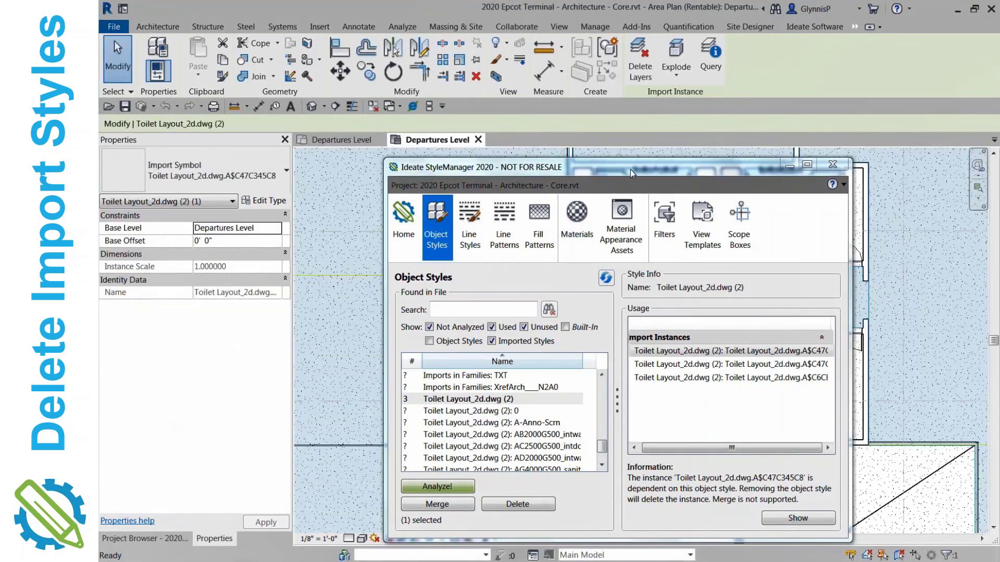
left_click_drag(631, 169, 390, 157)
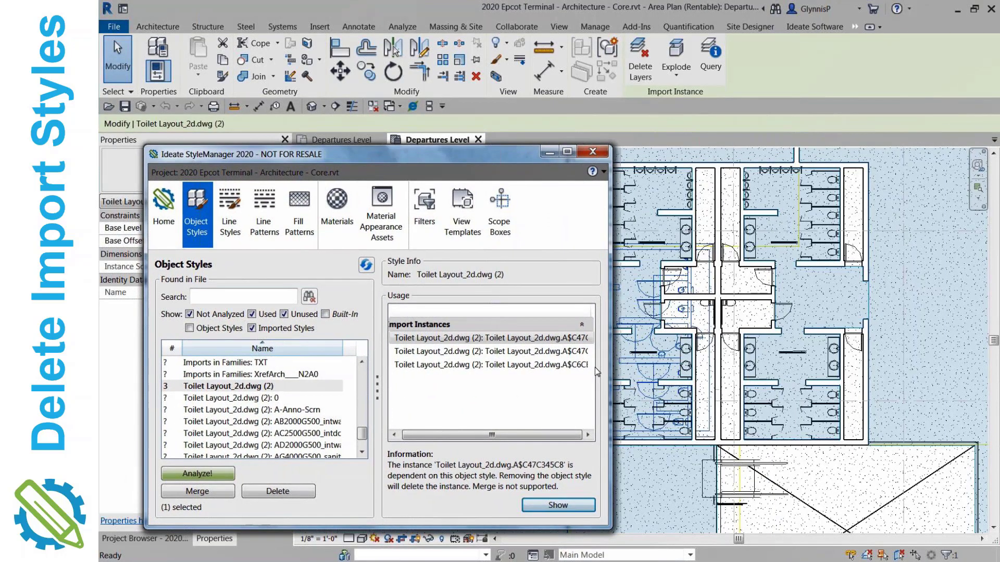
left_click(664, 399)
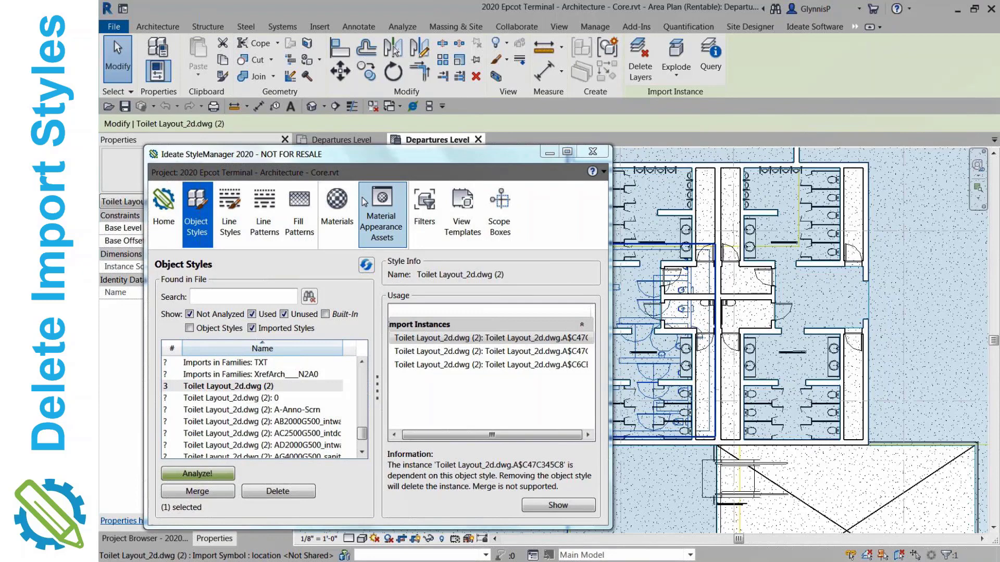
left_click_drag(465, 436, 449, 436)
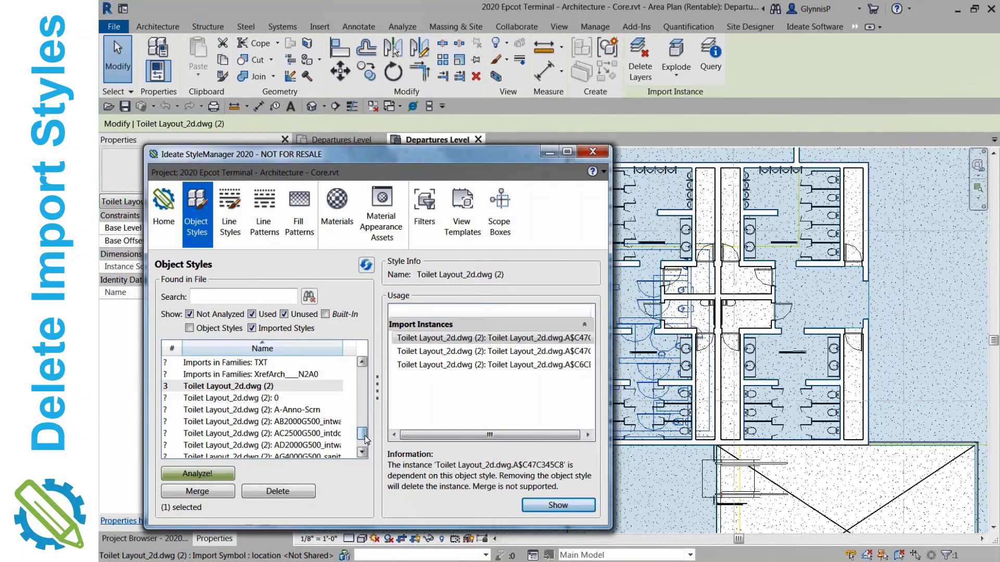
Step: Search the styles for "import" and analyze the Imports in Families styles from 0 through BORA
left_click_drag(366, 439, 364, 400)
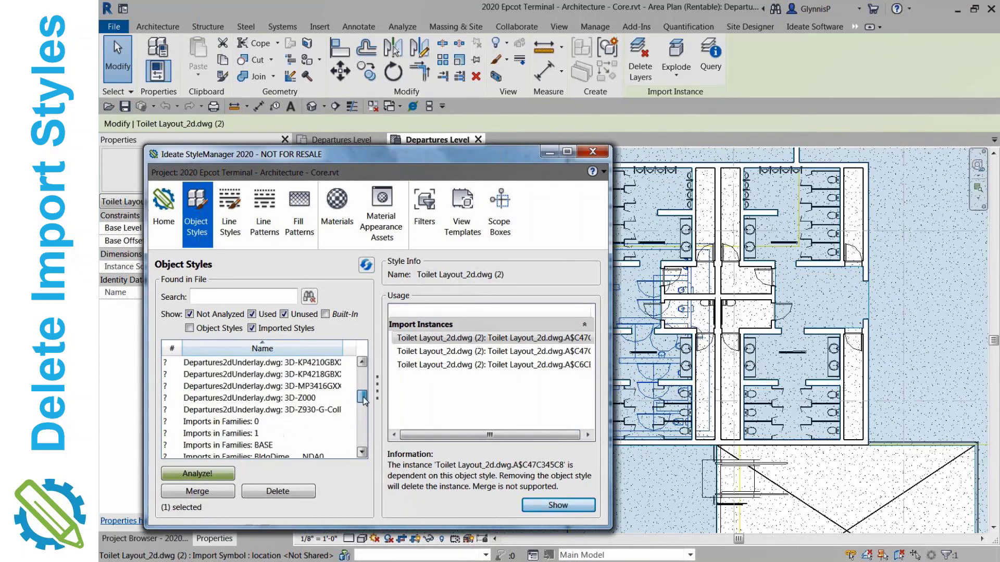
left_click(245, 423)
left_click_drag(362, 396, 362, 405)
left_click(252, 298)
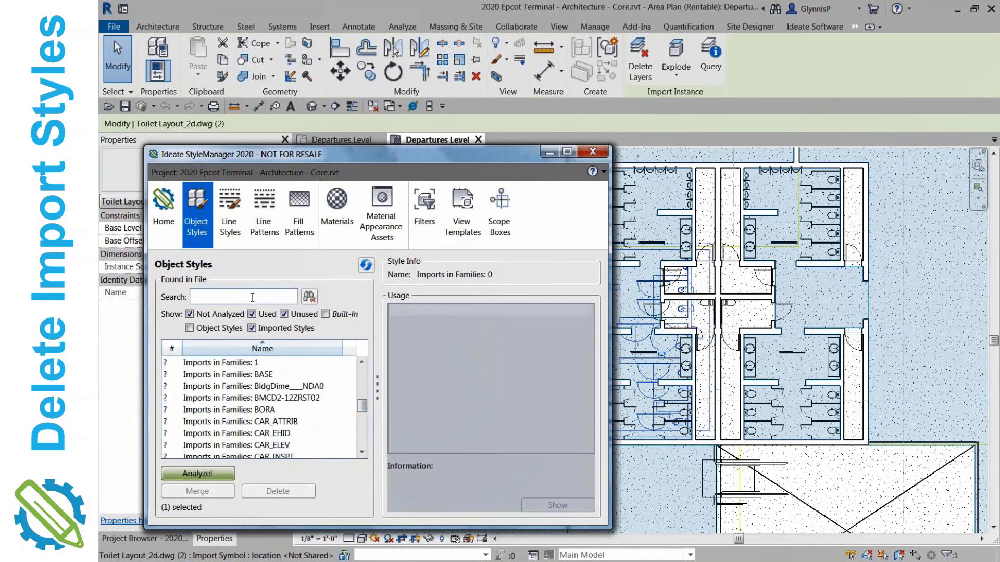
type("import")
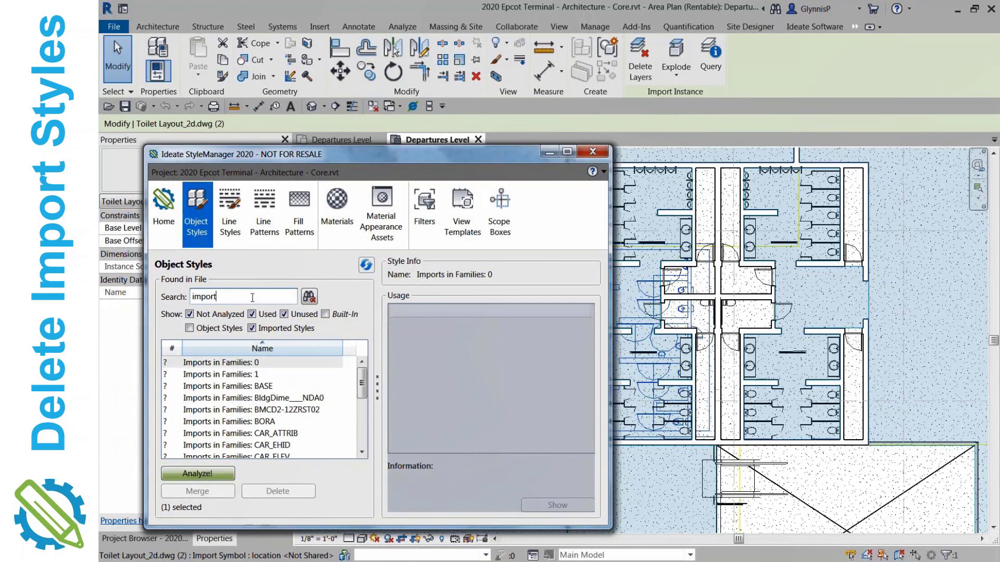
left_click(250, 364)
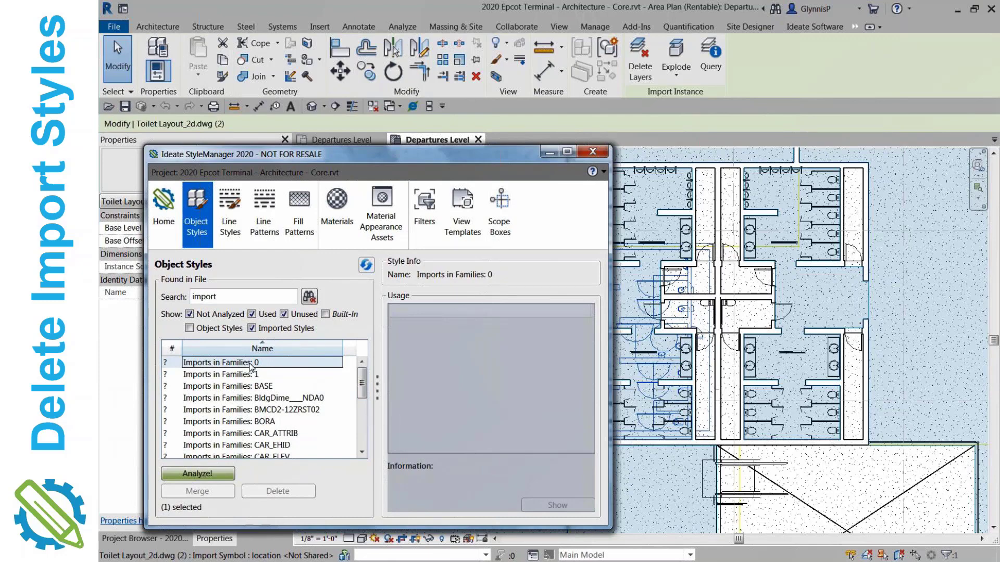
left_click(260, 421, "shift")
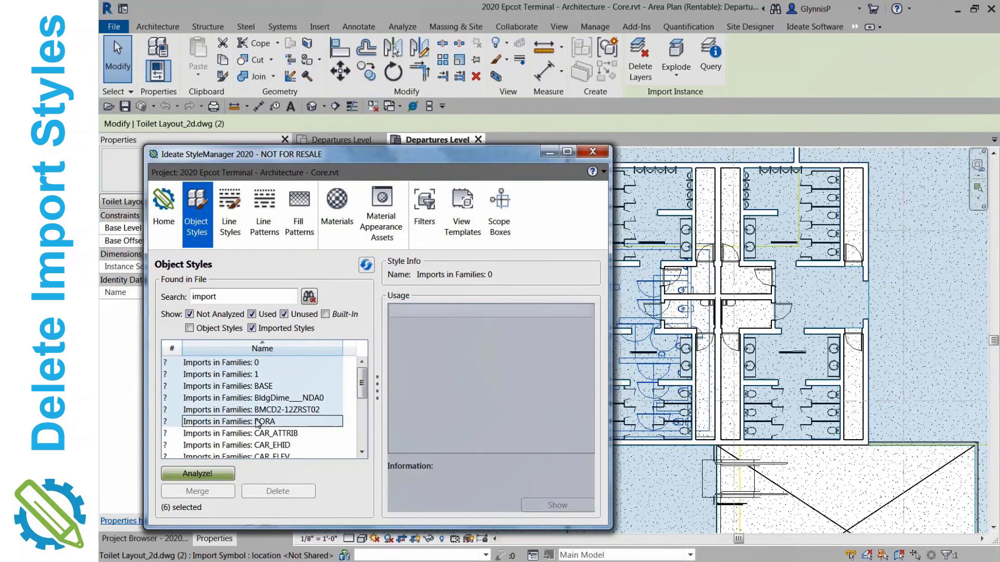
left_click(210, 474)
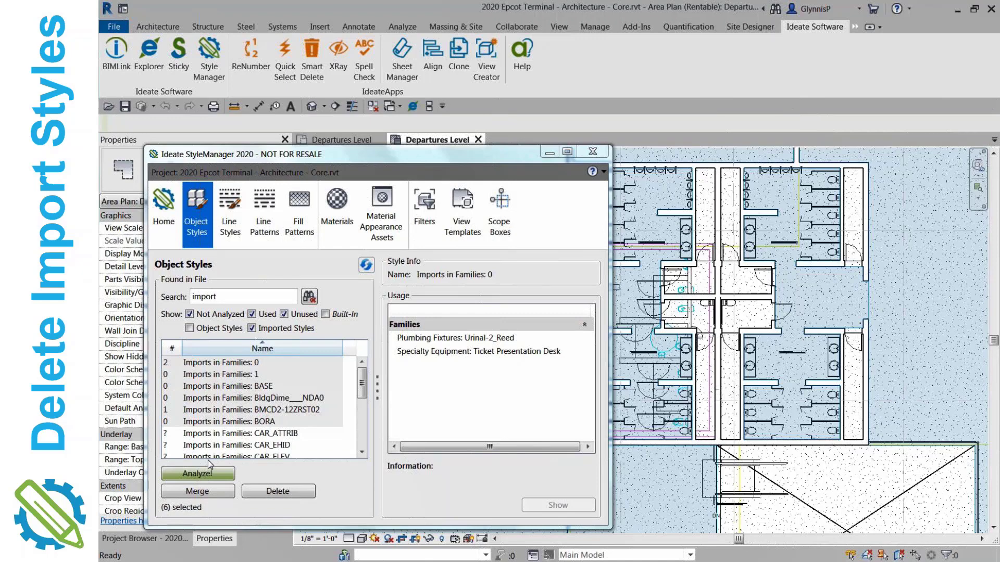
Step: Open the Ticket Presentation Desk family that uses Imports in Families: BMCD2-12ZRST02 for editing
left_click(226, 410)
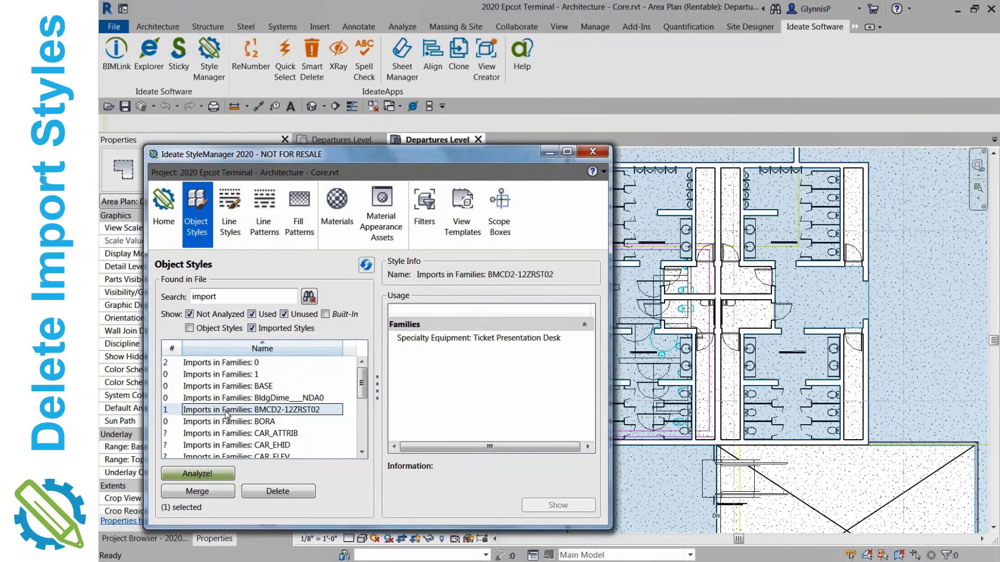
left_click(427, 338)
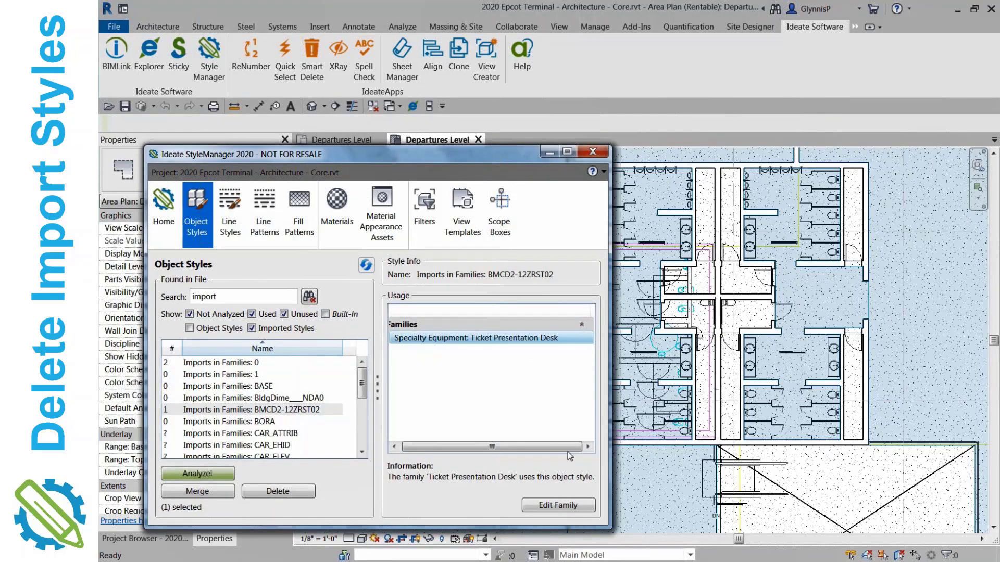
left_click(582, 506)
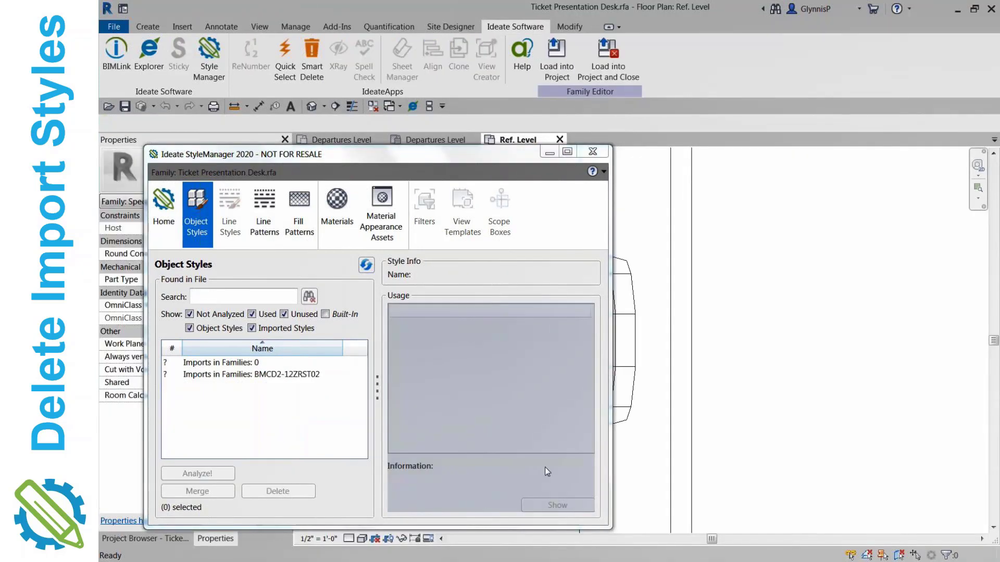
Step: Analyze Imports in Families: BMCD2-12ZRST02 within the desk family and open the nested Stool_974 family for editing
left_click(243, 378)
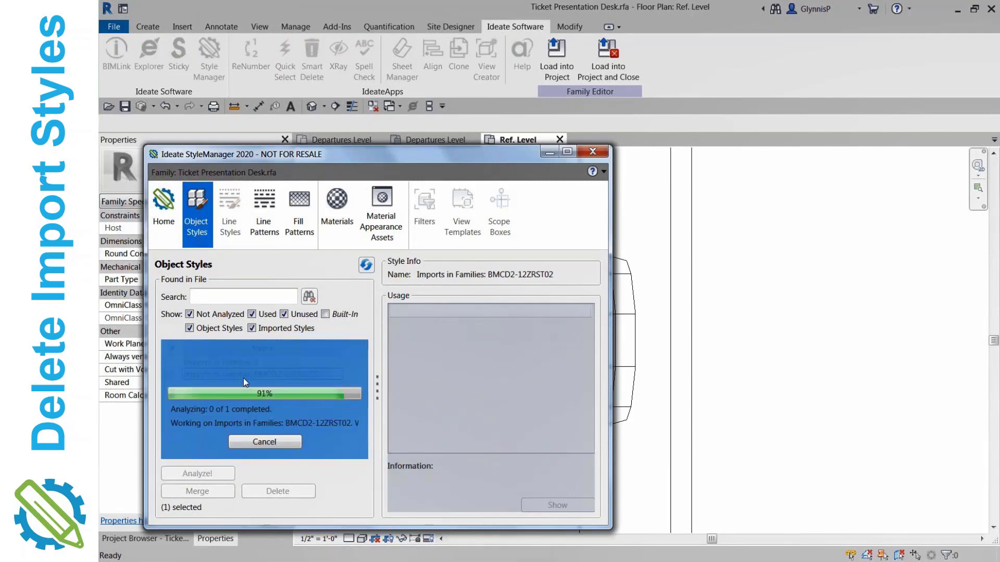
left_click(244, 379)
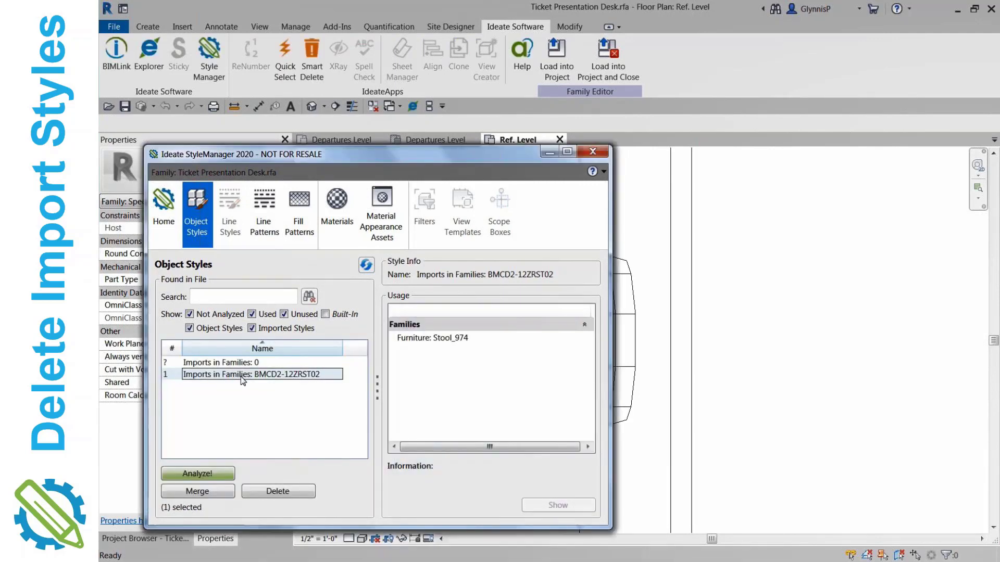
left_click(411, 340)
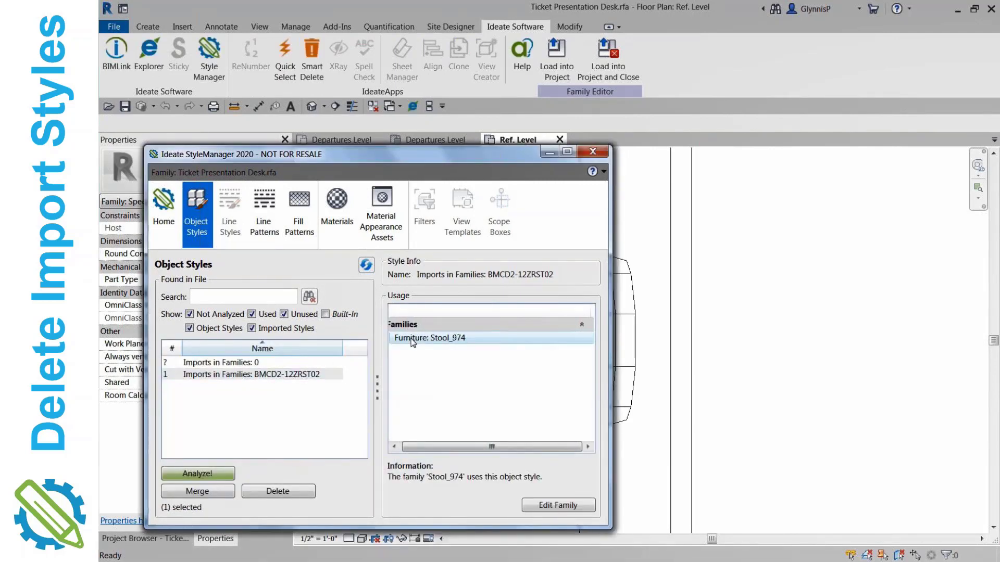
left_click(575, 509)
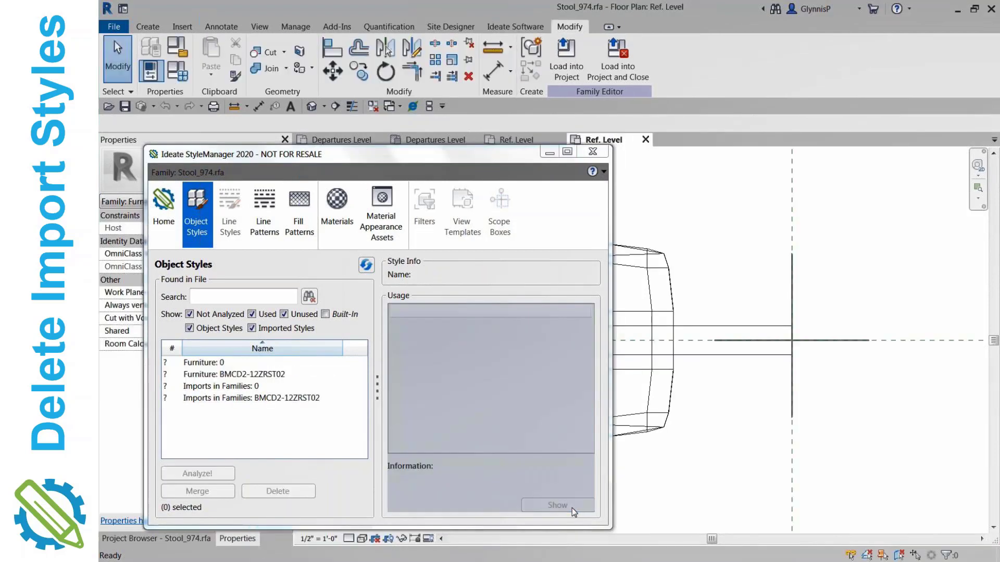
Step: Analyze both BMCD2-12ZRST02 styles in Stool_974 and show the 12ZRST02.dwg element using the Furniture one, keeping its properties uncovered
left_click(257, 401)
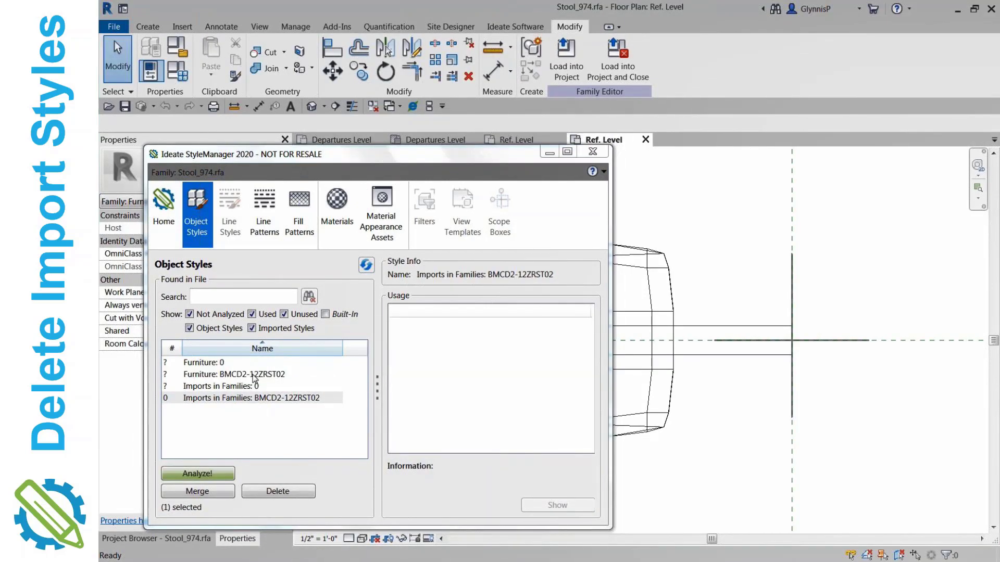
left_click(254, 375)
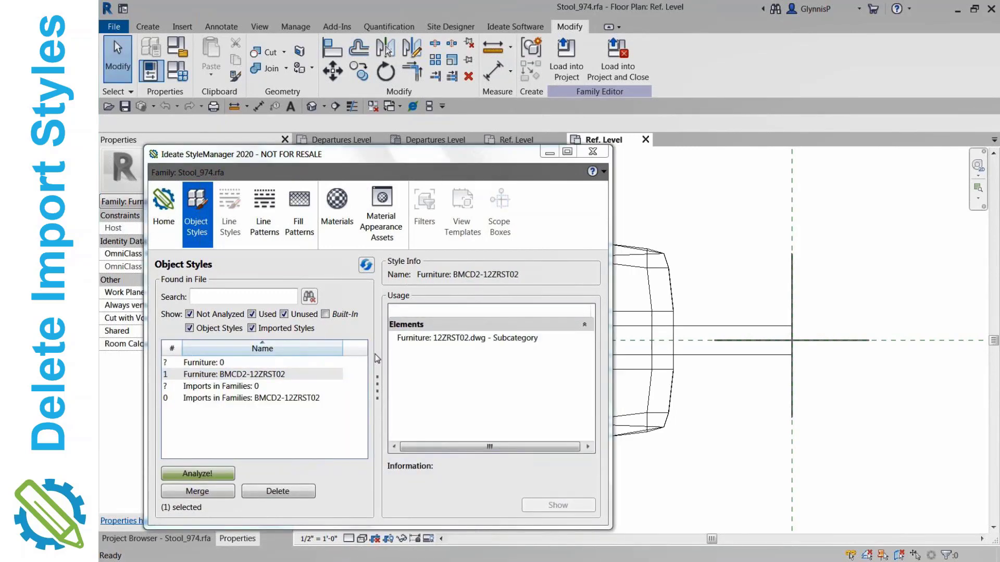
left_click(414, 341)
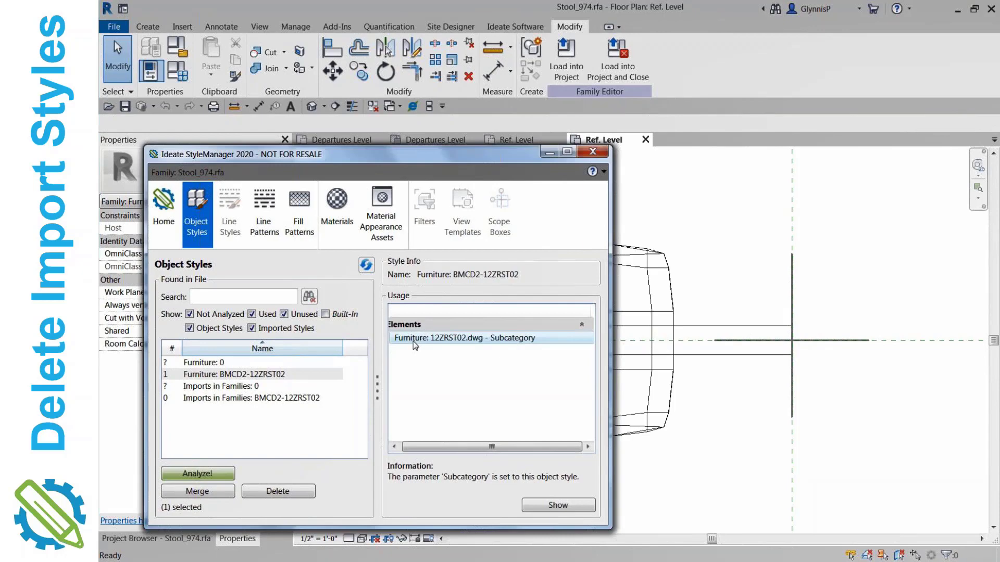
left_click(557, 506)
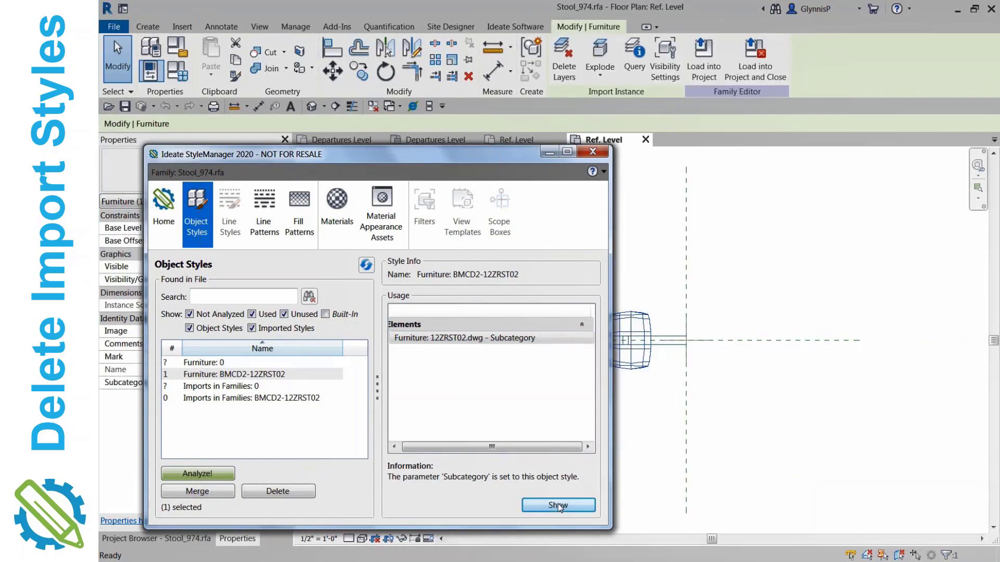
left_click_drag(345, 154, 549, 122)
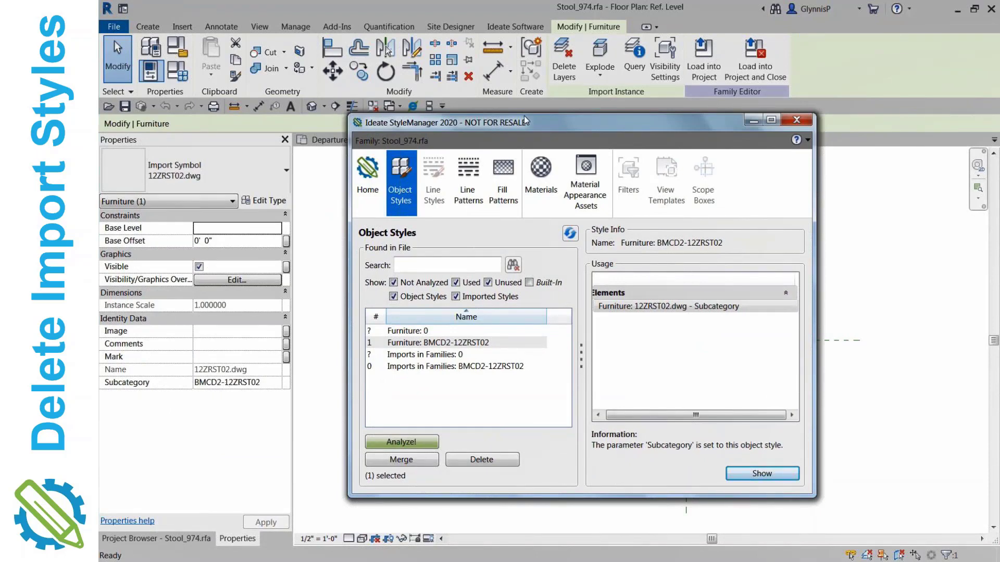
left_click_drag(556, 127, 560, 193)
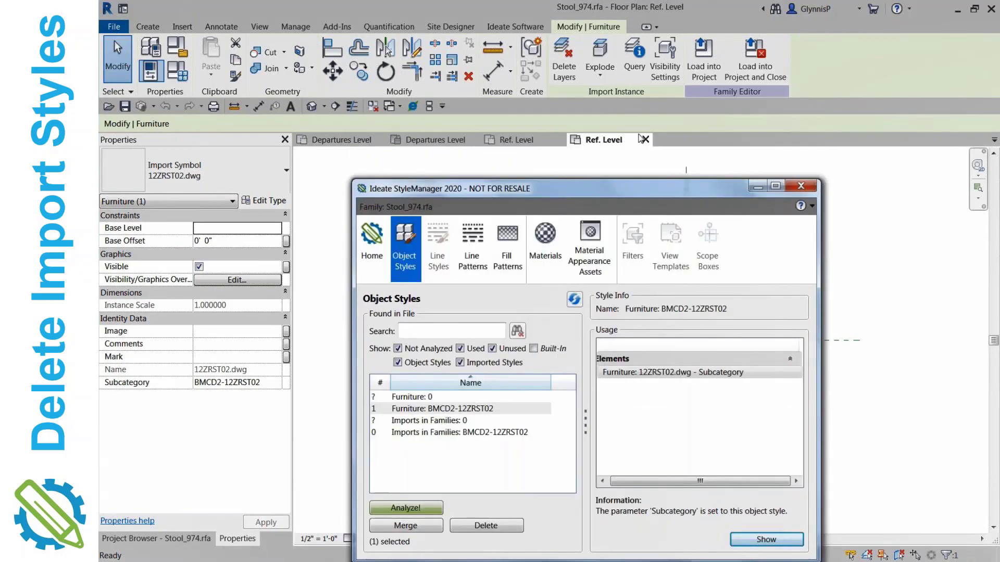
Step: Close the Stool_974 and Ticket Presentation Desk families and select the desk family in the project's BMCD2-12ZRST02 usage
left_click(645, 140)
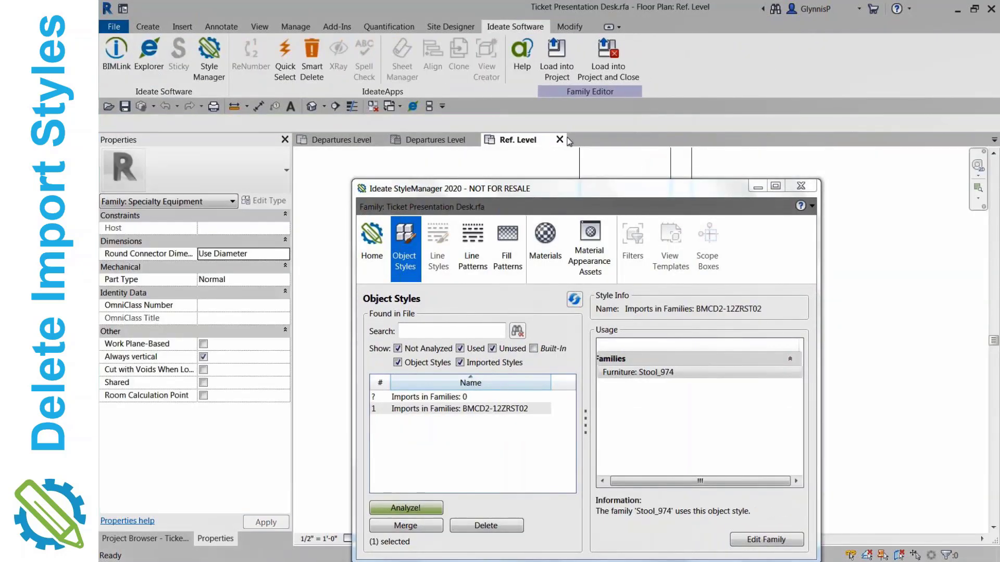
left_click(564, 139)
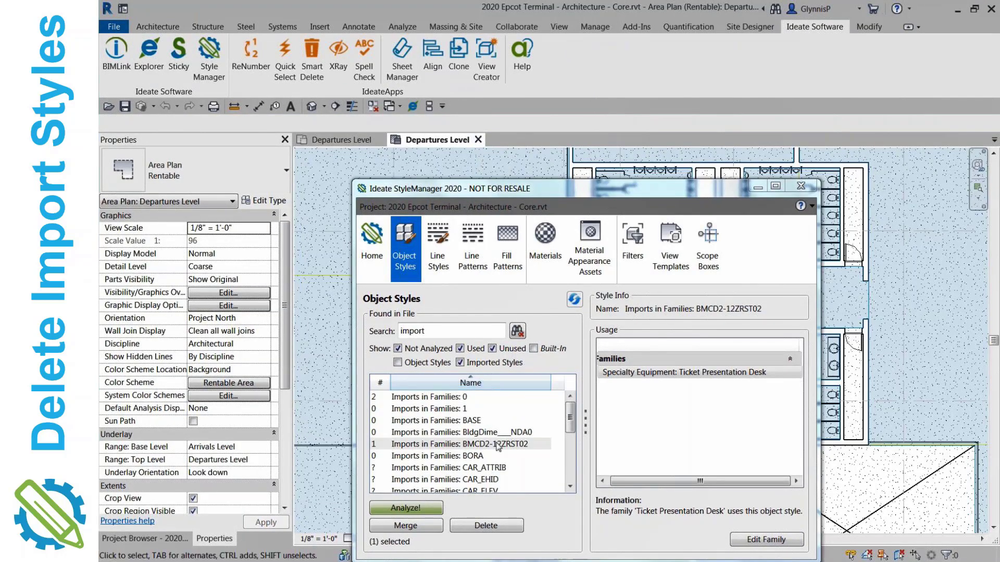
left_click(657, 382)
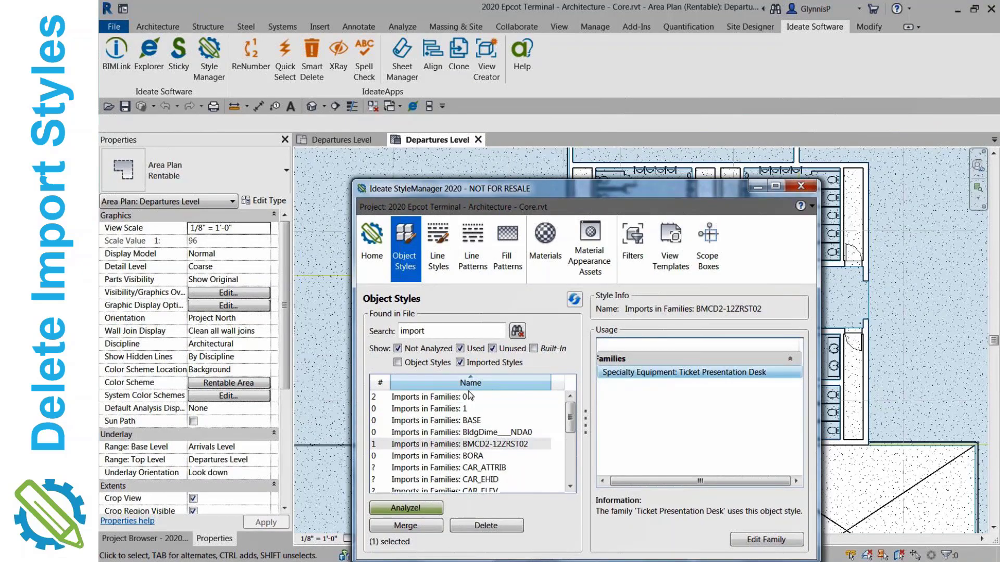
Step: Compare the families that use the Imports in Families: 0 and Imports in Families: BMCD2-12ZRST02 styles
left_click(451, 401)
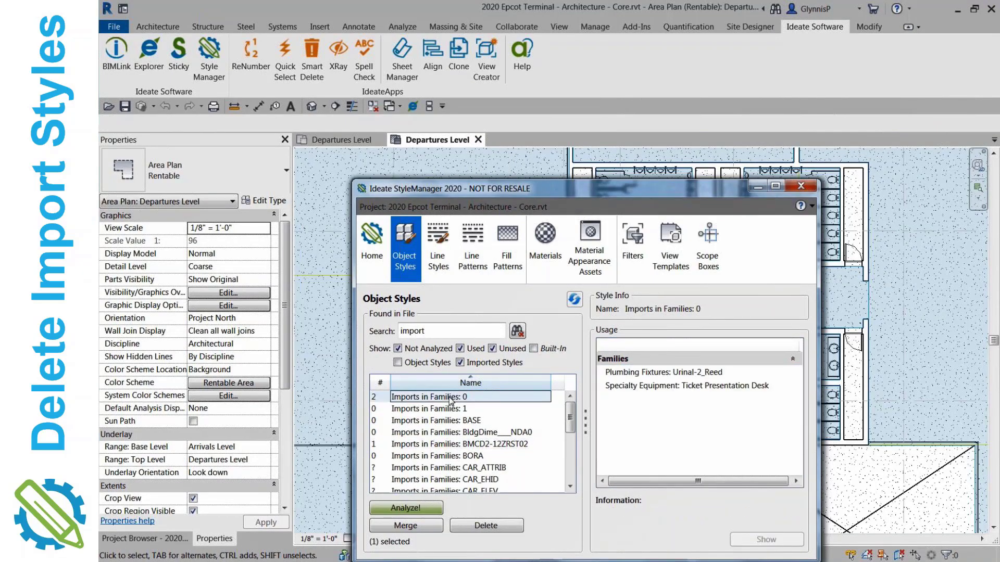
left_click(442, 446, "ctrl")
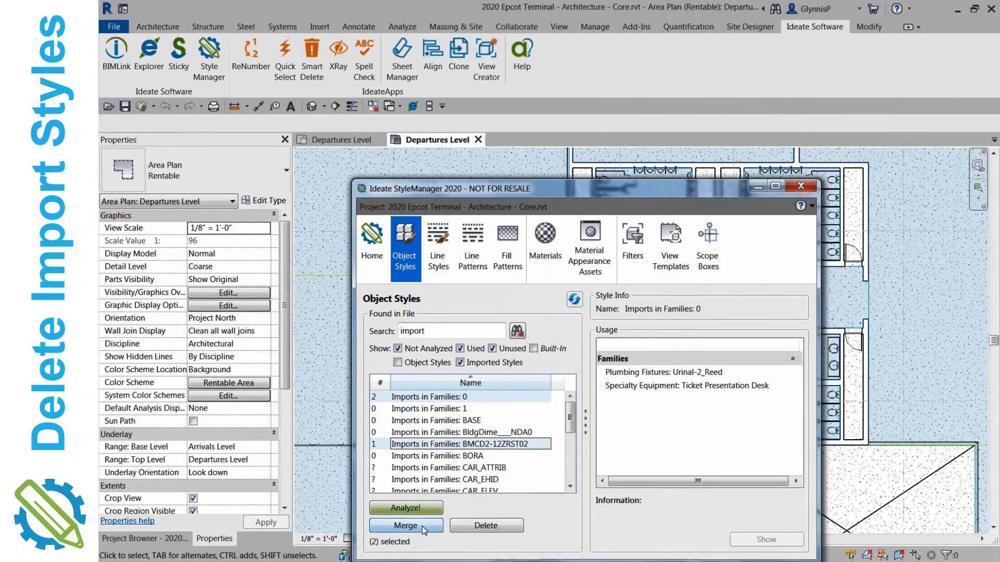
left_click(426, 398)
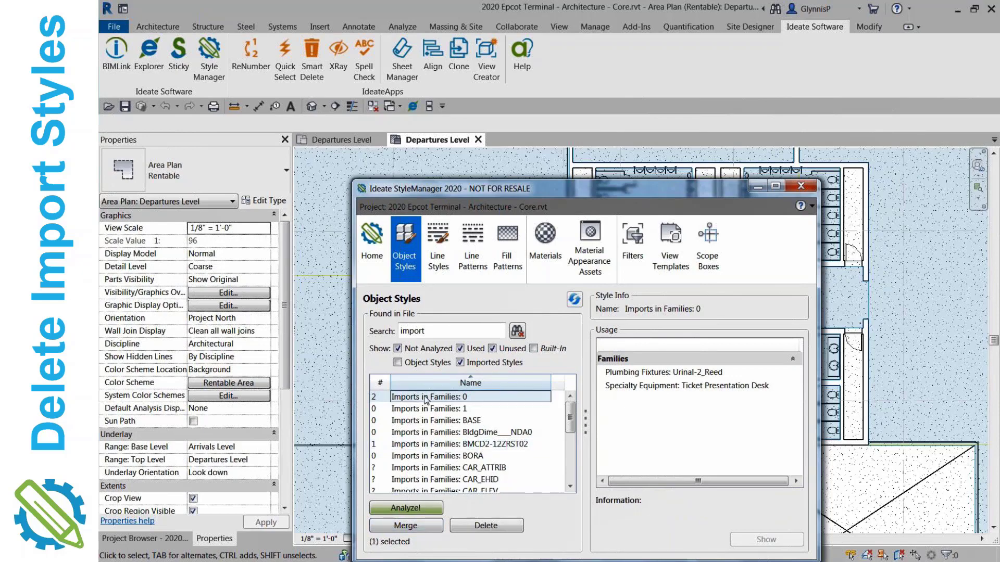
left_click(633, 375)
left_click(633, 386)
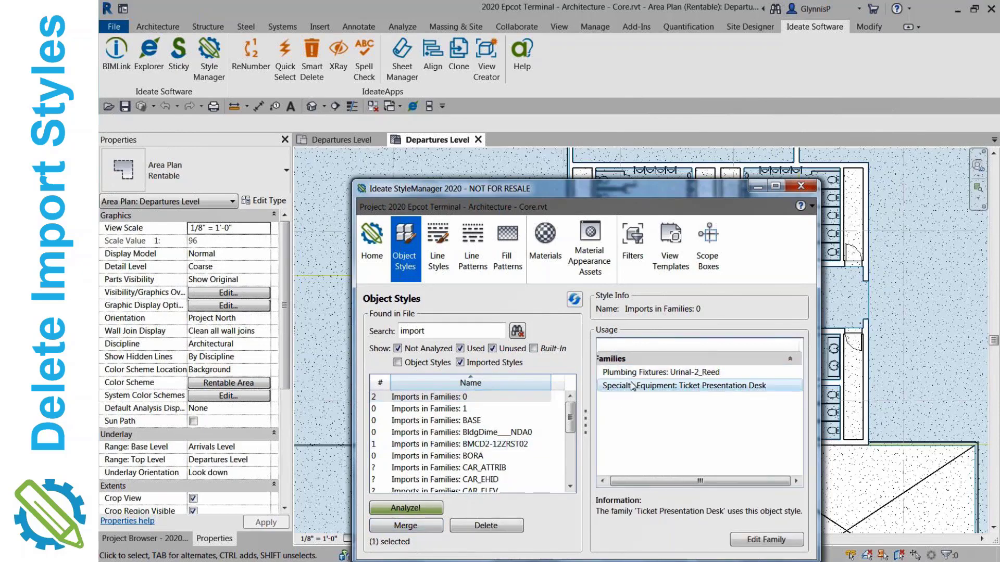
left_click(494, 446)
Step: Merge Imports in Families: 0 and BMCD2-12ZRST02 into the parent Imports in Families category, choosing from targets beyond the selection set, and close the results
left_click(451, 399)
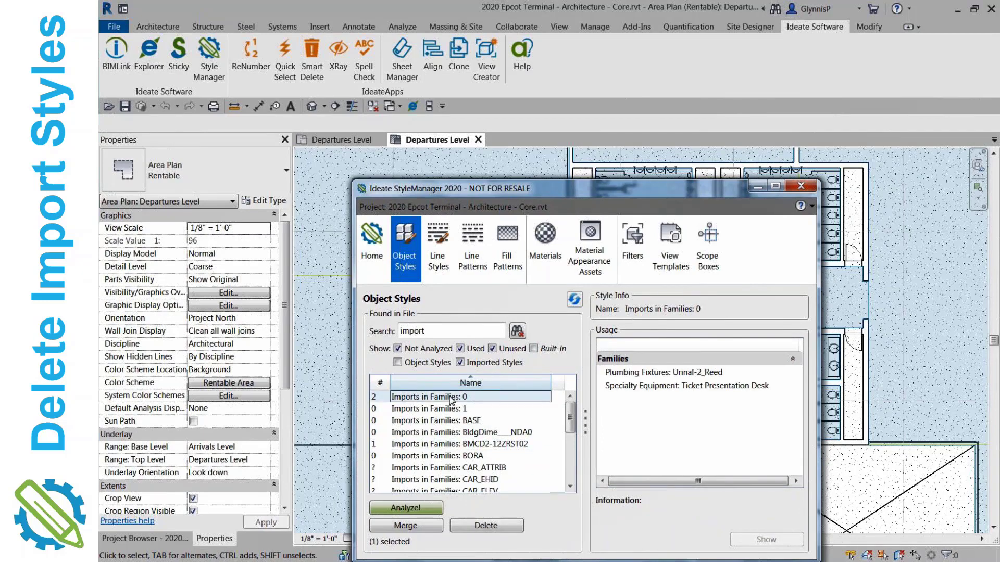
left_click(466, 449, "ctrl")
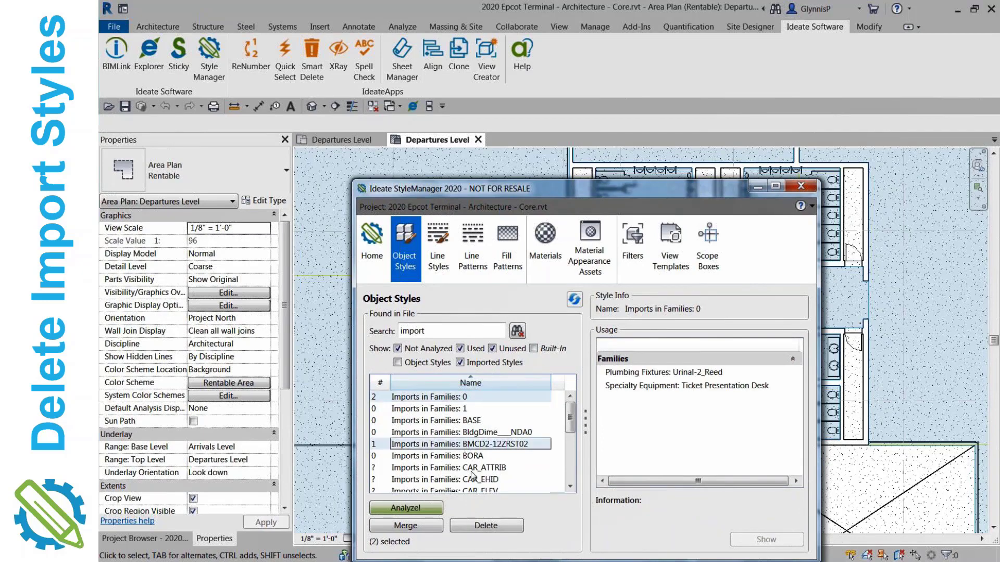
left_click(425, 526)
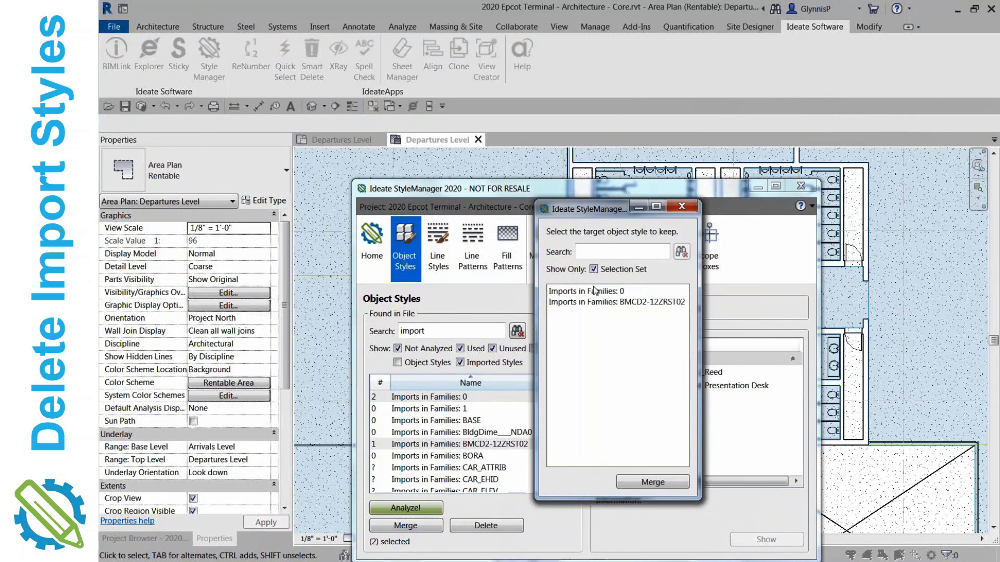
left_click(593, 270)
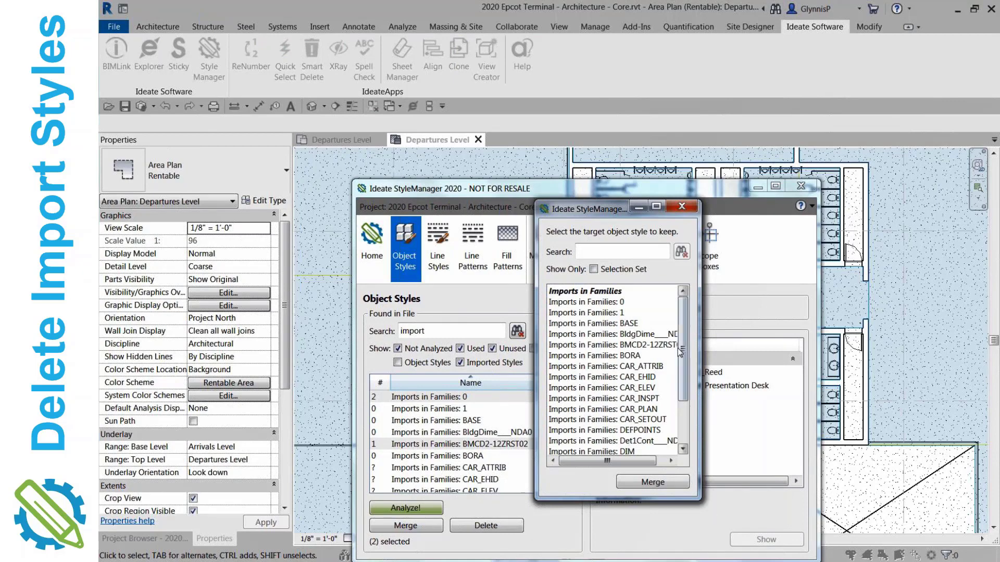
mouse_move(680, 352)
left_mouse_down()
mouse_move(684, 395)
mouse_move(682, 353)
left_mouse_up()
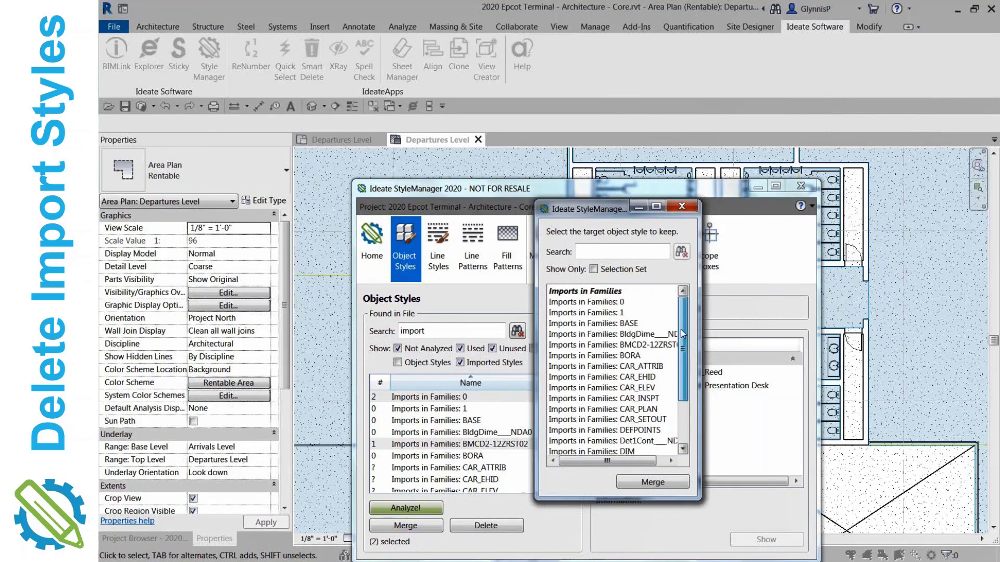
left_click(586, 294)
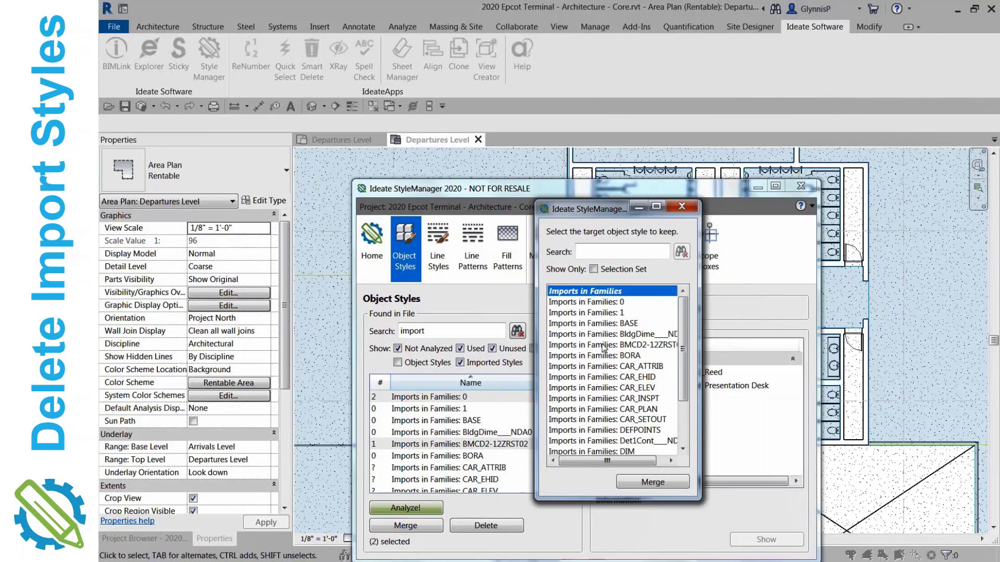
left_click(665, 484)
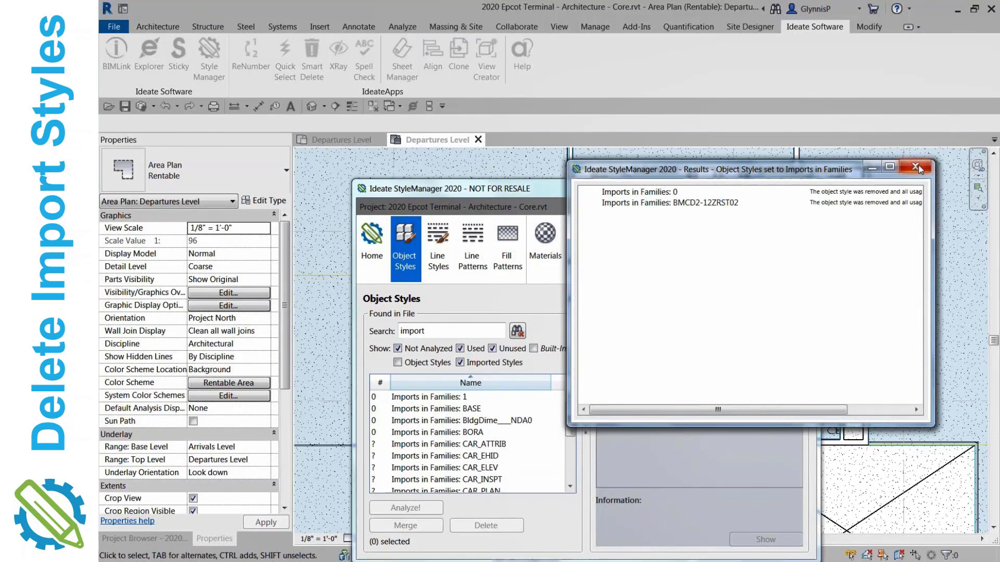
left_click(915, 166)
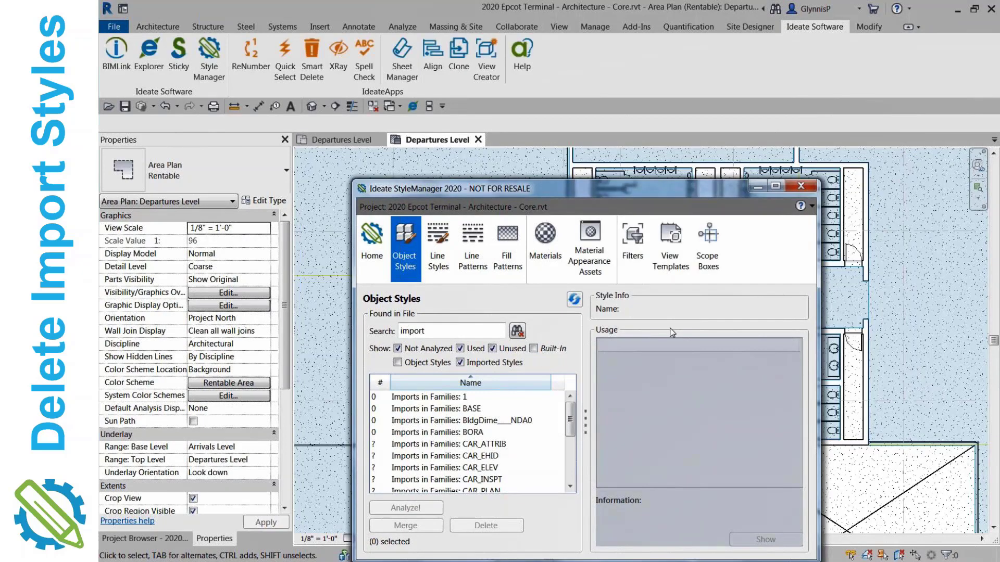
Step: Select the unused import styles from Imports in Families: 1 through Imports in Families: BORA
left_click(459, 423)
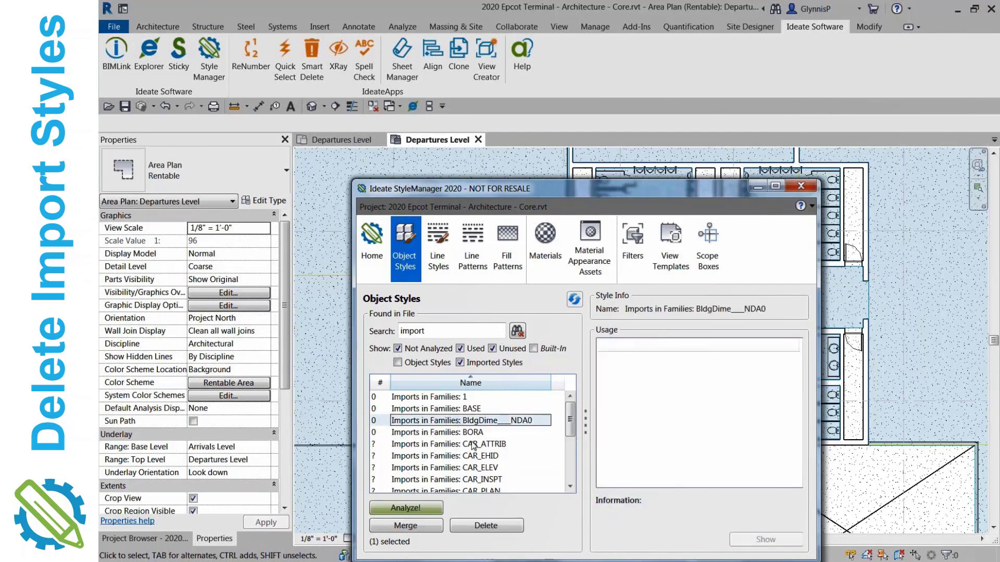
left_click(449, 400)
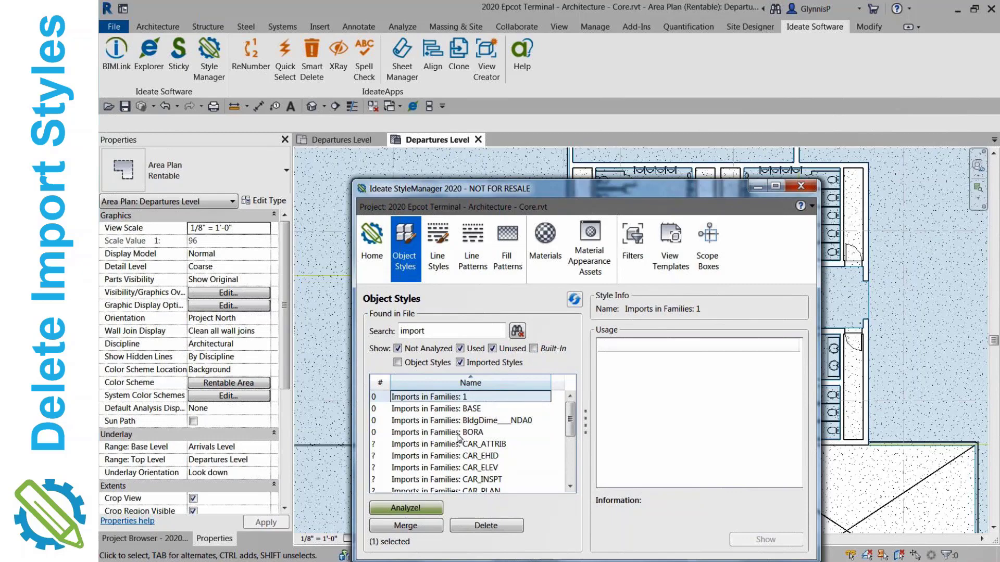
left_click(458, 434, "shift")
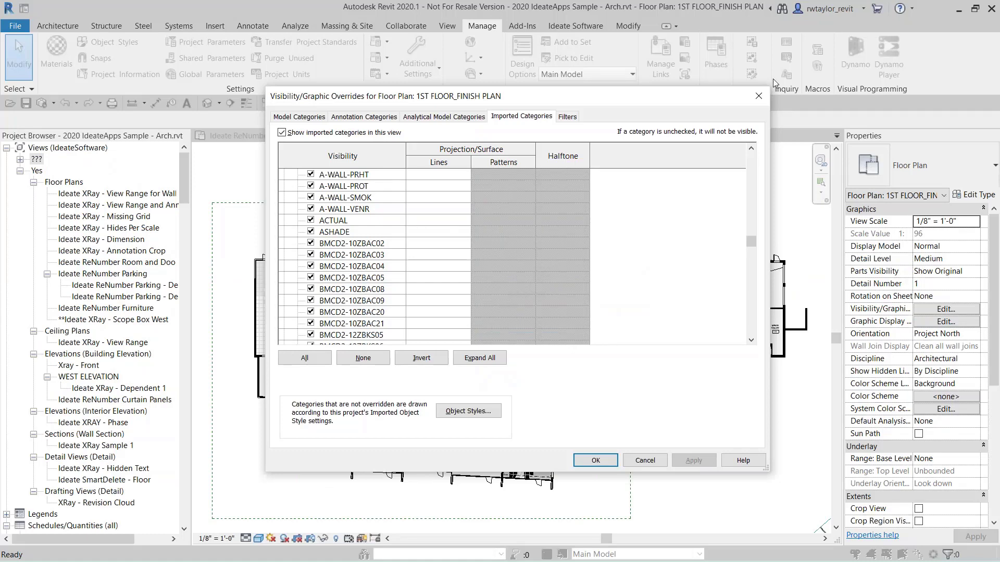
Step: Close the floor plan's Visibility/Graphic Overrides and open Ideate StyleManager on the project's filters
left_click(759, 96)
left_click(570, 26)
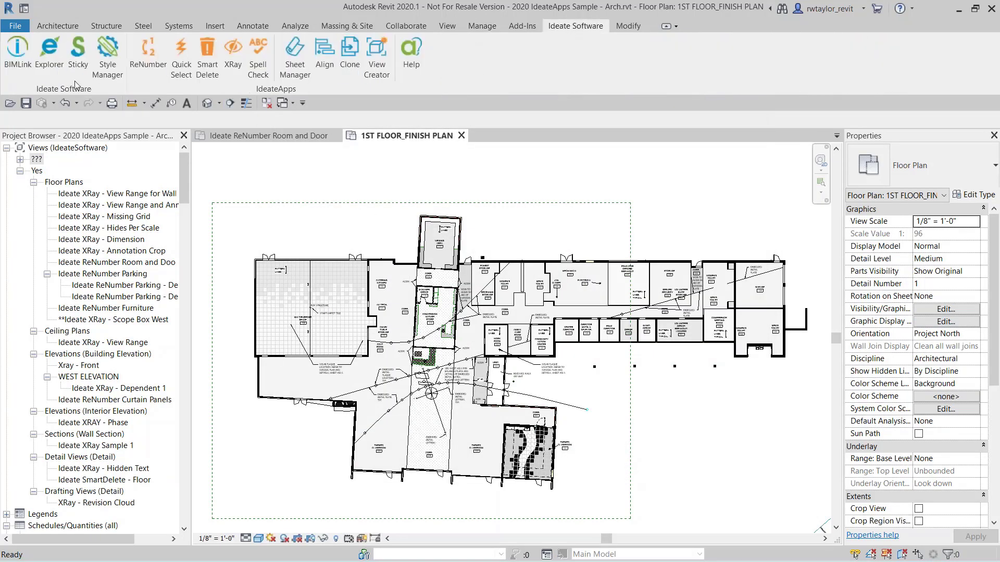
left_click(107, 58)
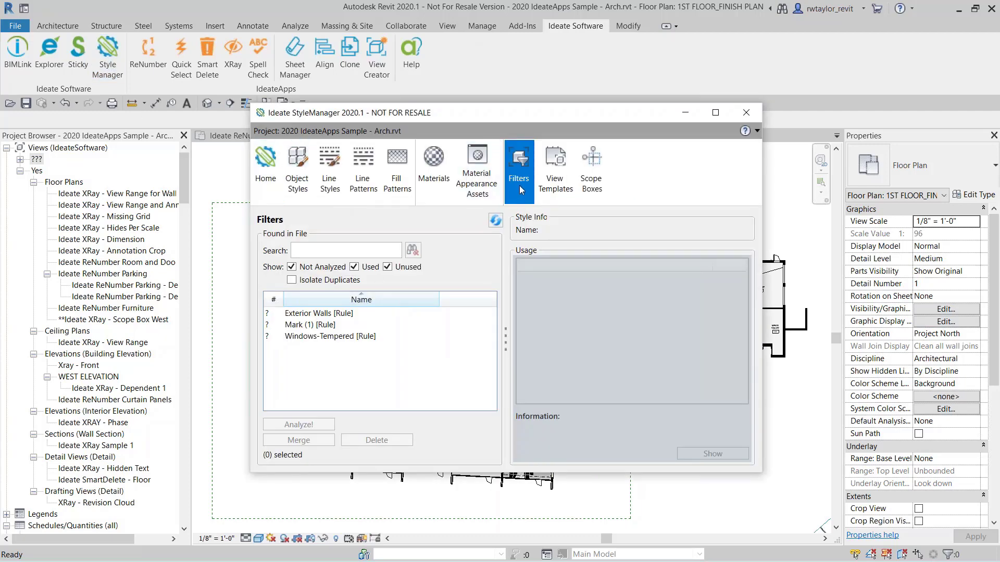
Step: Analyze the Exterior Walls, Mark (1) and Windows-Tempered filters and examine where Exterior Walls is used
left_click(304, 314)
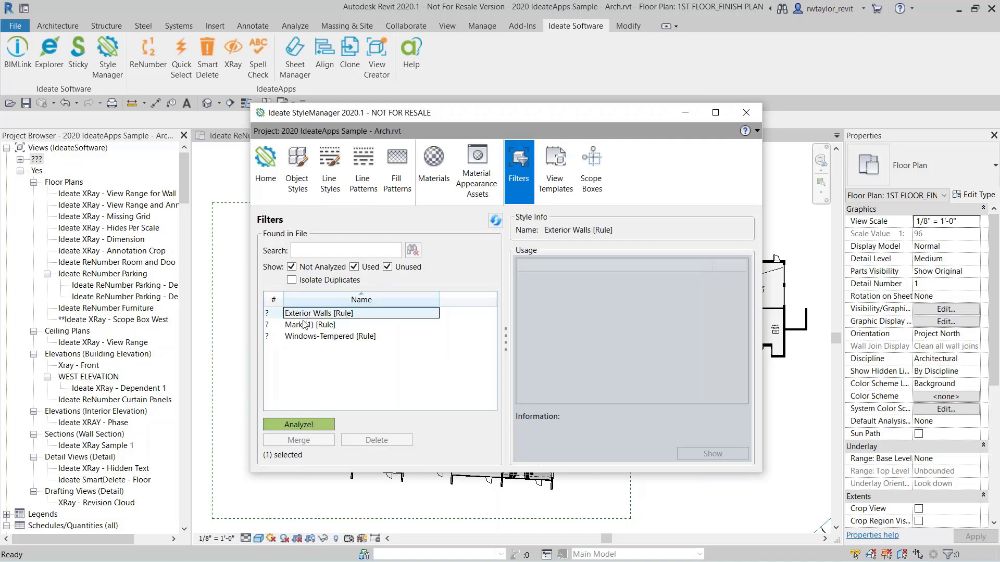
left_click(302, 337, "shift")
left_click(295, 424)
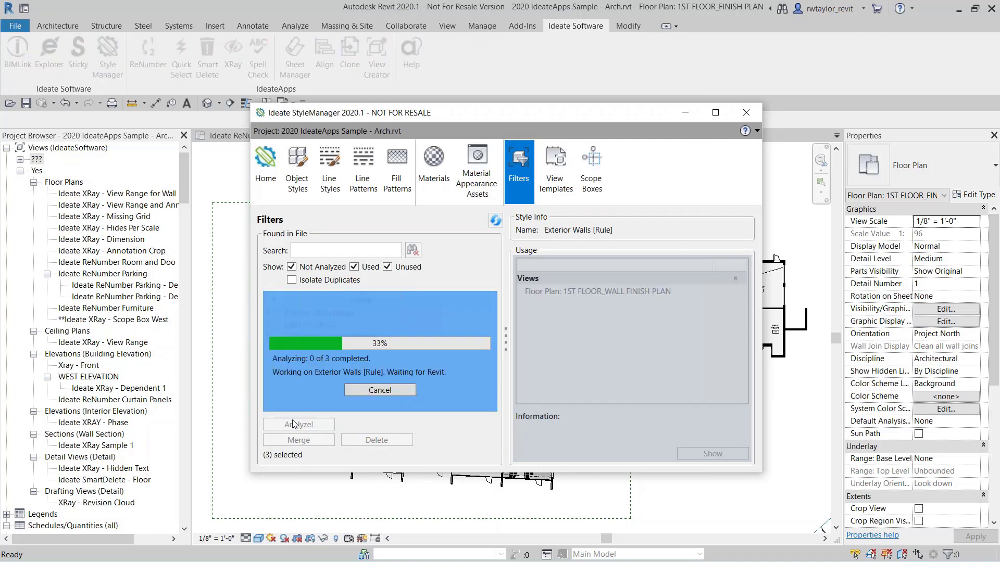
left_click(305, 313)
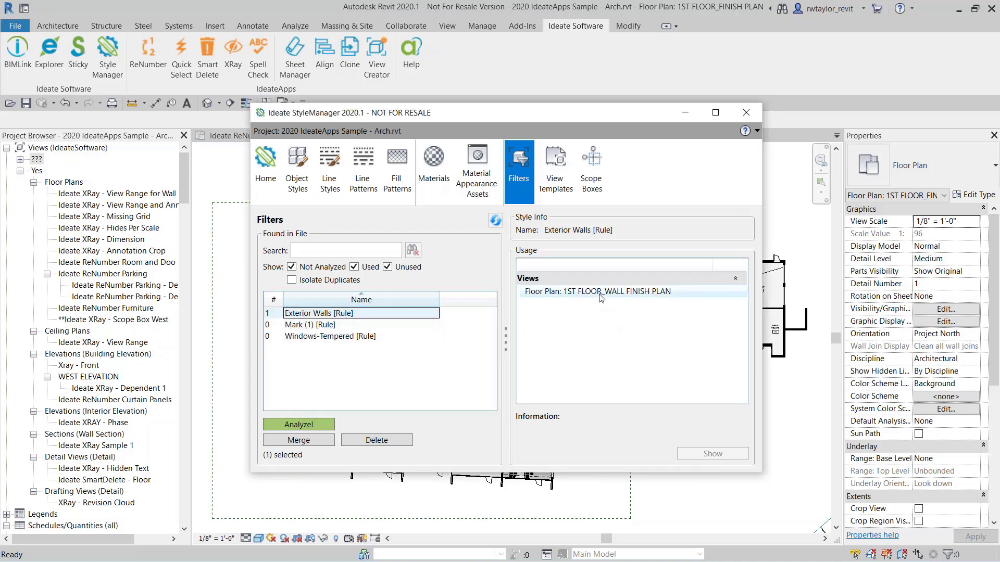
Step: Examine the usage of the Architectural Elevation view template and show the elevation view that uses it, moving the StyleManager window down slightly
left_click(560, 187)
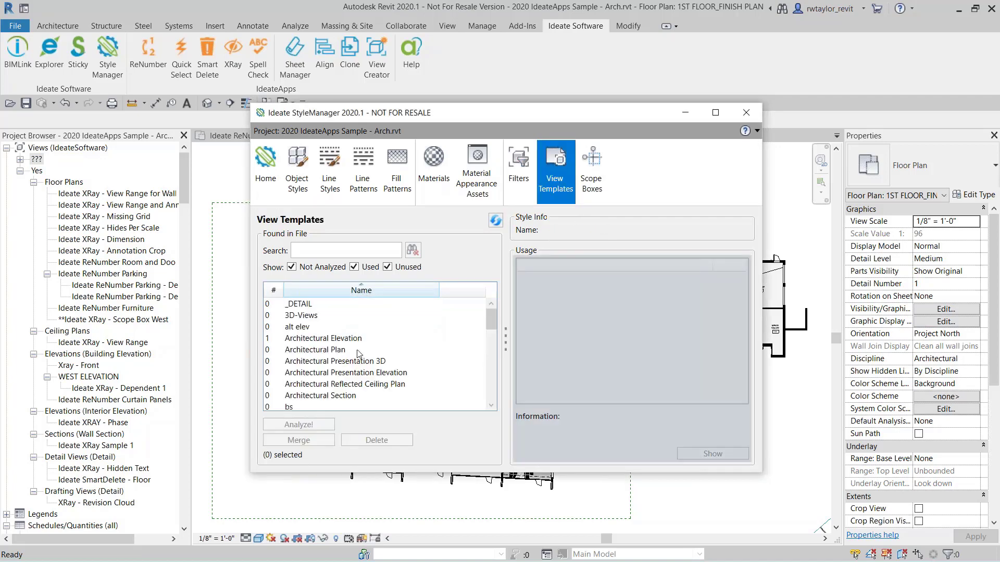
left_click(336, 340)
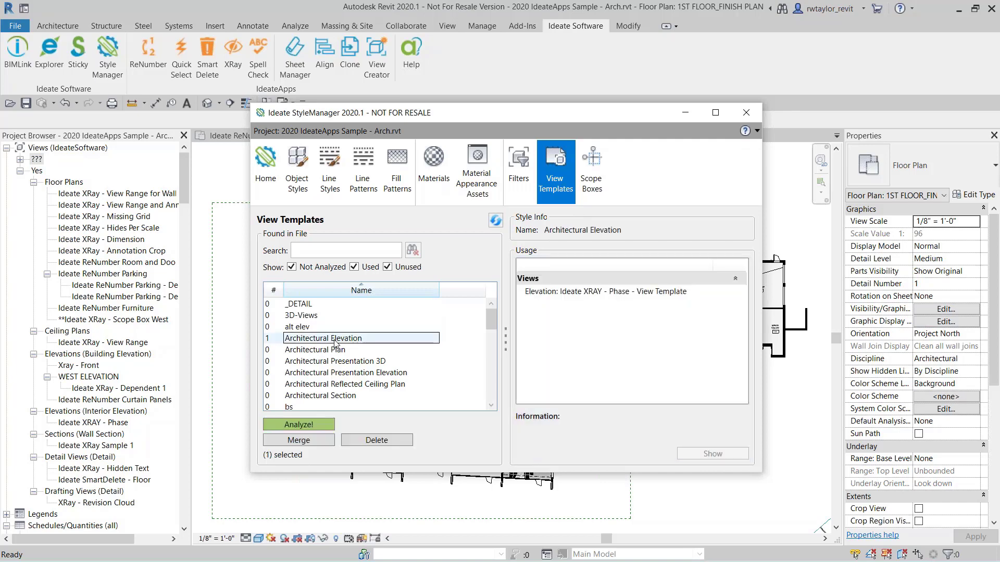
left_click(543, 292)
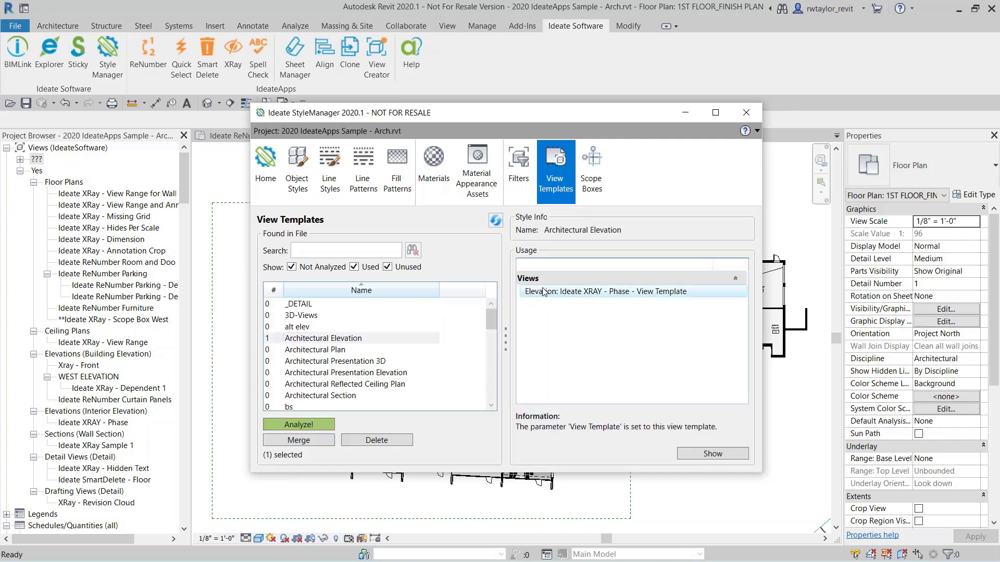
left_click(690, 457)
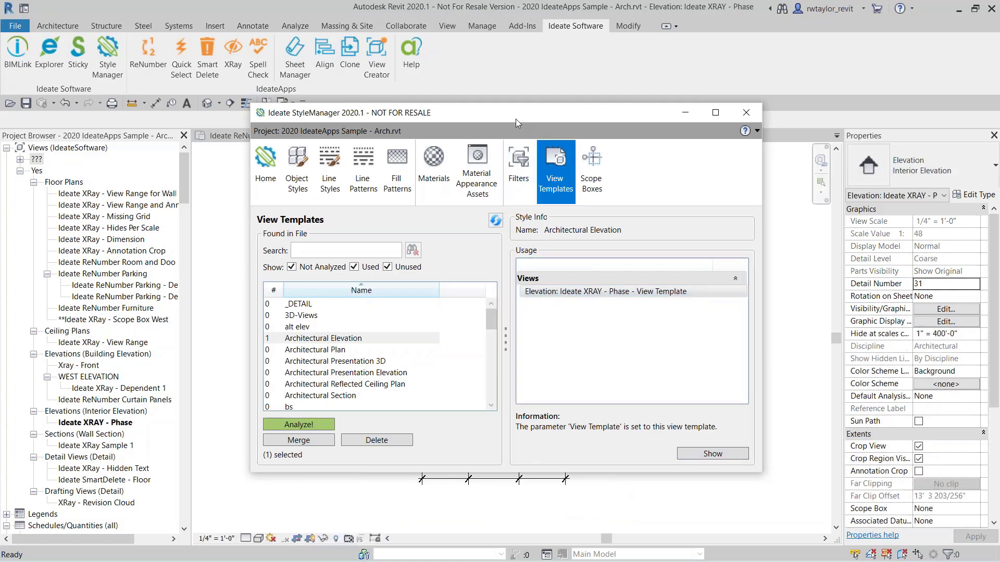
mouse_move(515, 118)
left_mouse_down()
mouse_move(539, 417)
mouse_move(517, 137)
left_mouse_up()
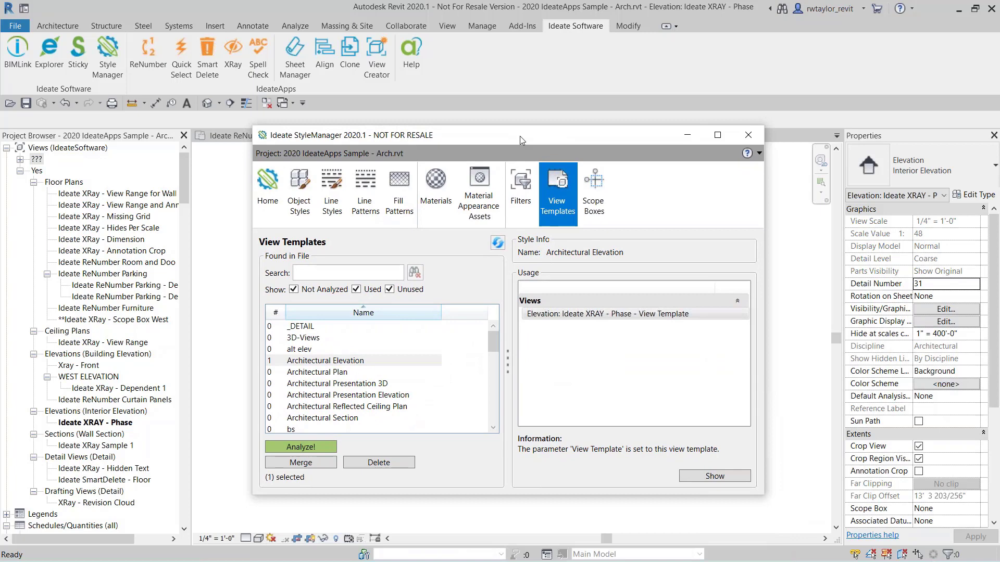